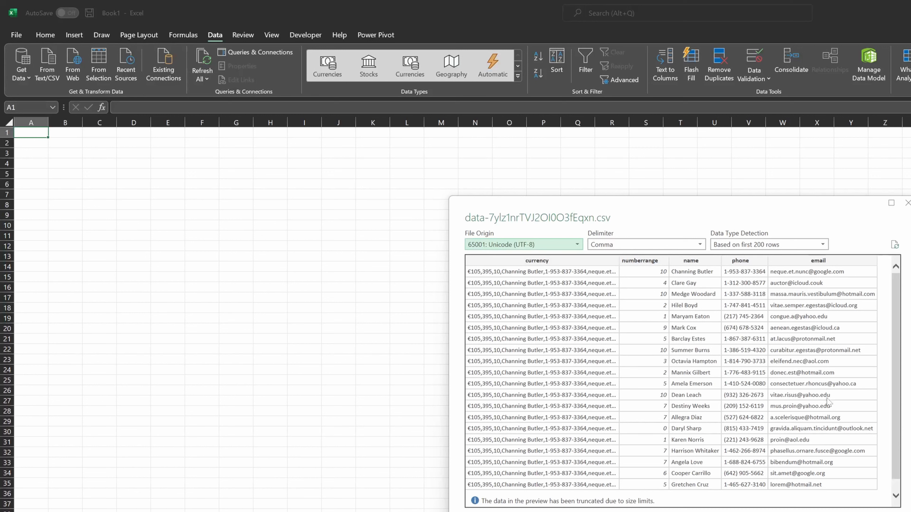
# - Split the currency column in the Power Query Editor at each occurrence of the comma delimiter
pyautogui.scroll(-1, 827, 398)
pyautogui.scroll(1, 827, 398)
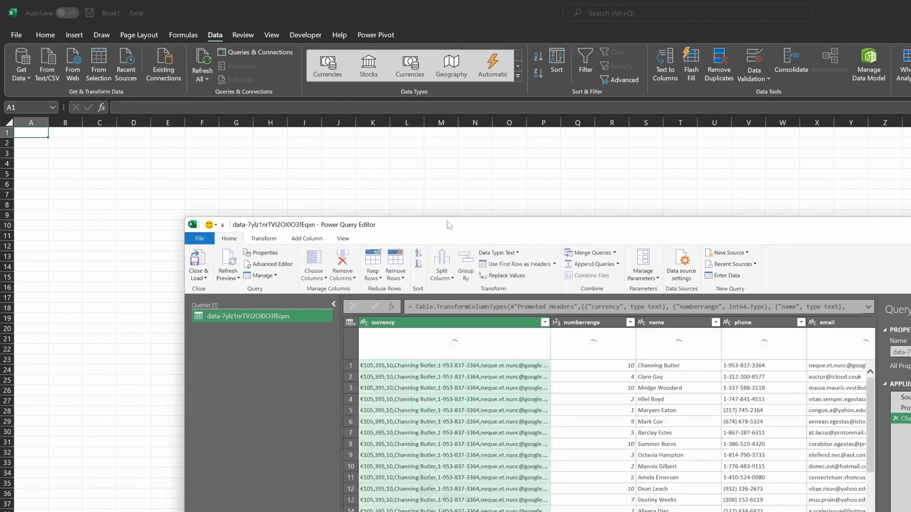
pyautogui.doubleClick(449, 225)
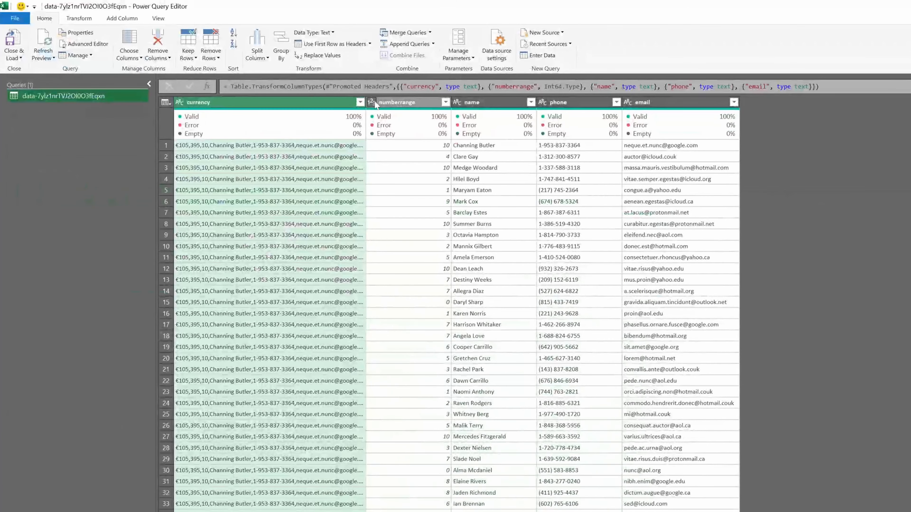
pyautogui.moveTo(366, 101); pyautogui.dragTo(447, 102)
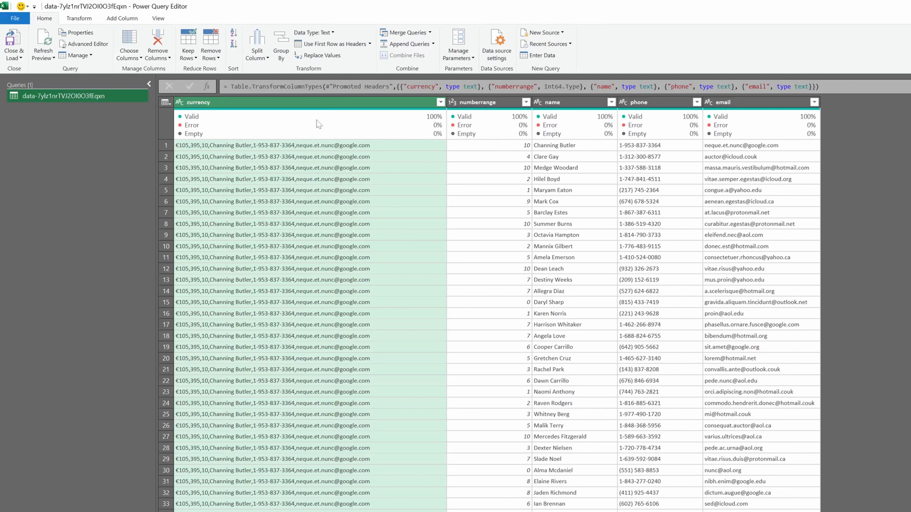
pyautogui.rightClick(290, 98)
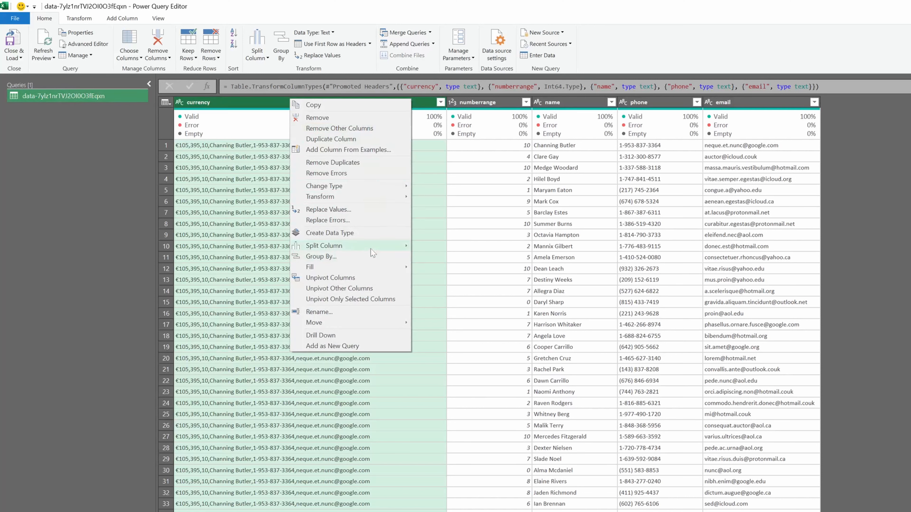
pyautogui.moveTo(376, 247)
pyautogui.click(444, 247)
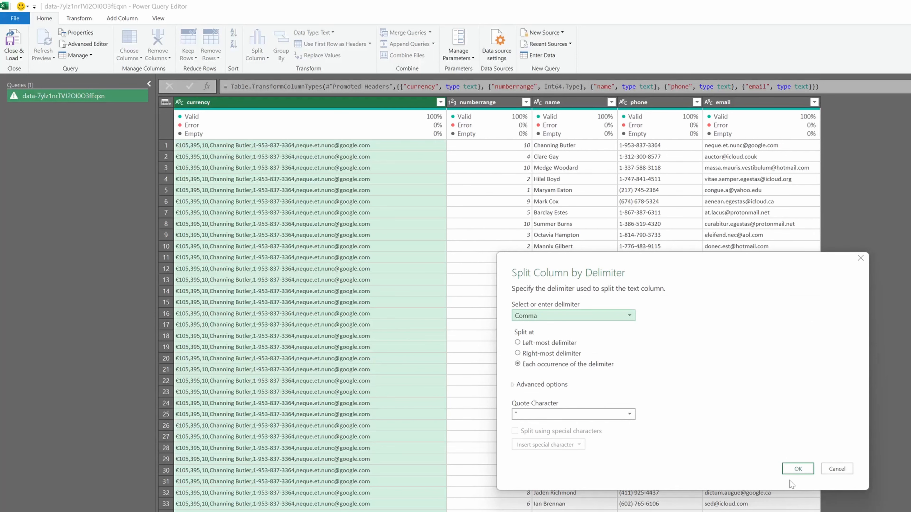
pyautogui.click(798, 469)
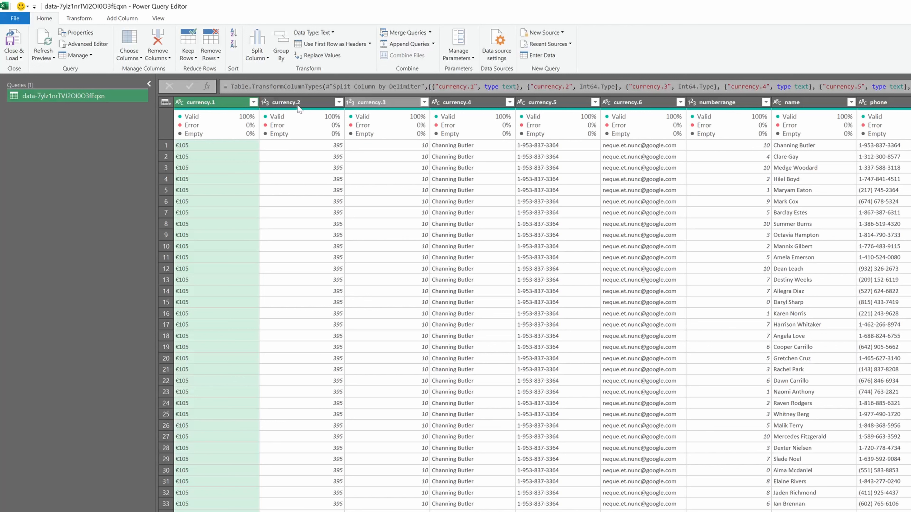
# - Close and load the query as a table into the existing worksheet at cell $A$1
pyautogui.click(11, 59)
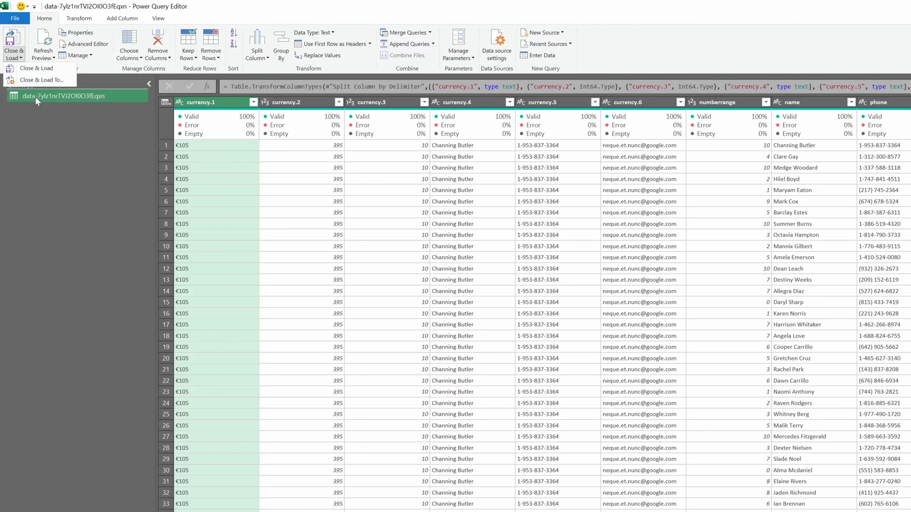
pyautogui.click(40, 80)
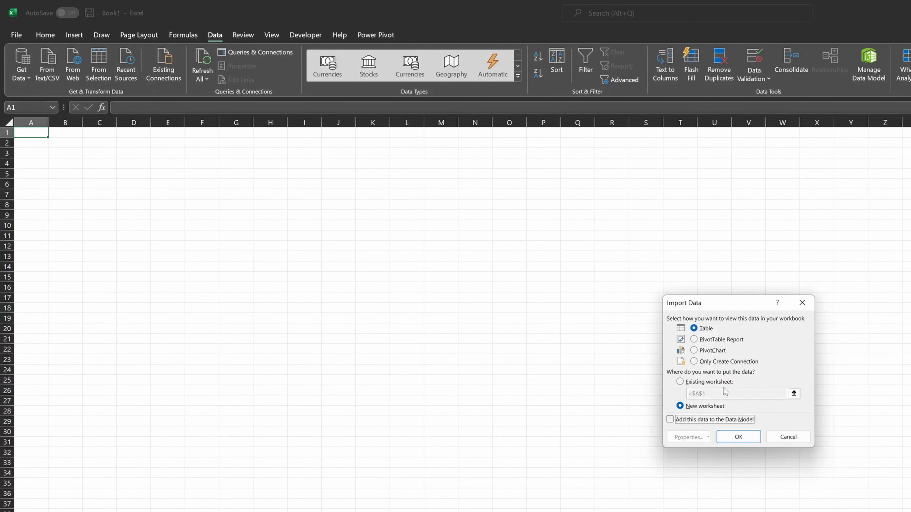
pyautogui.click(695, 383)
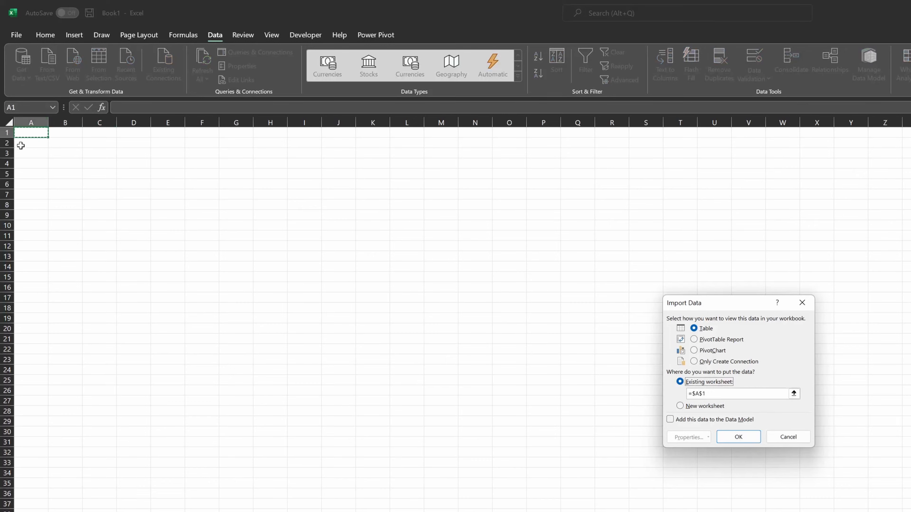
pyautogui.click(740, 437)
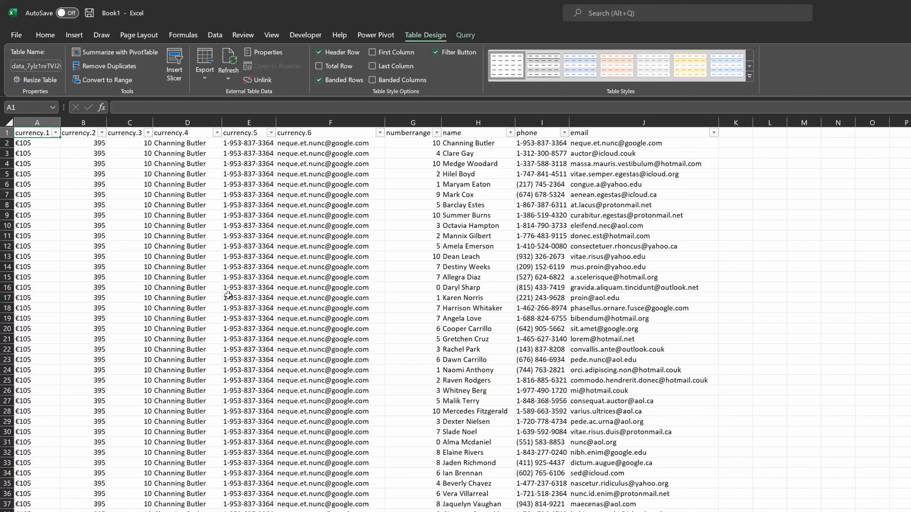
pyautogui.click(173, 297)
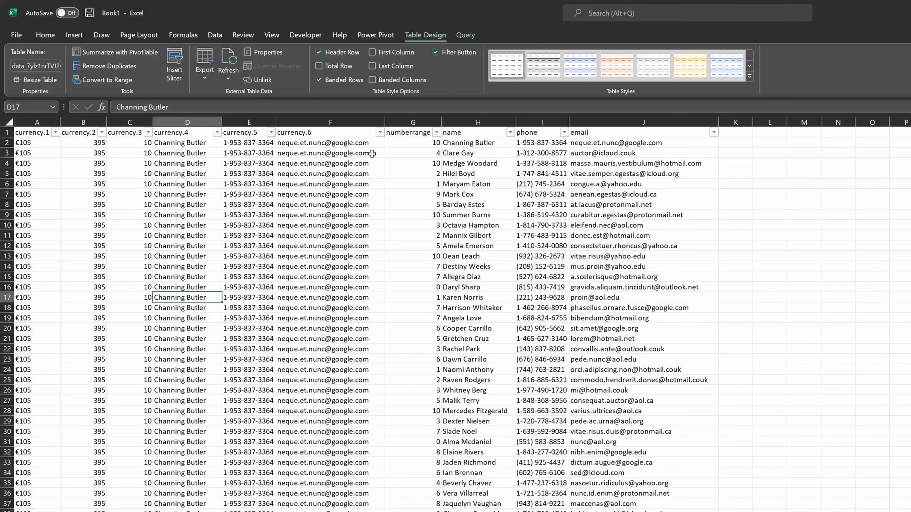
pyautogui.press('alt')
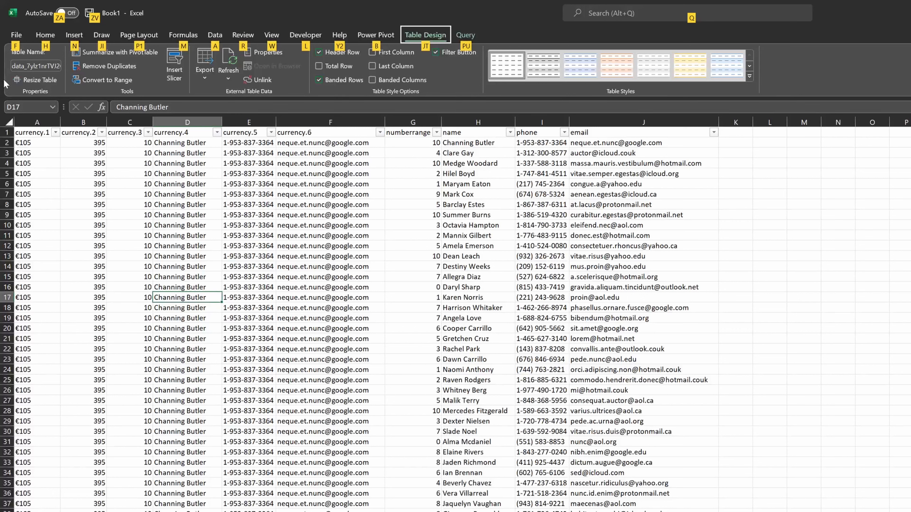
pyautogui.press('j')
pyautogui.press('t')
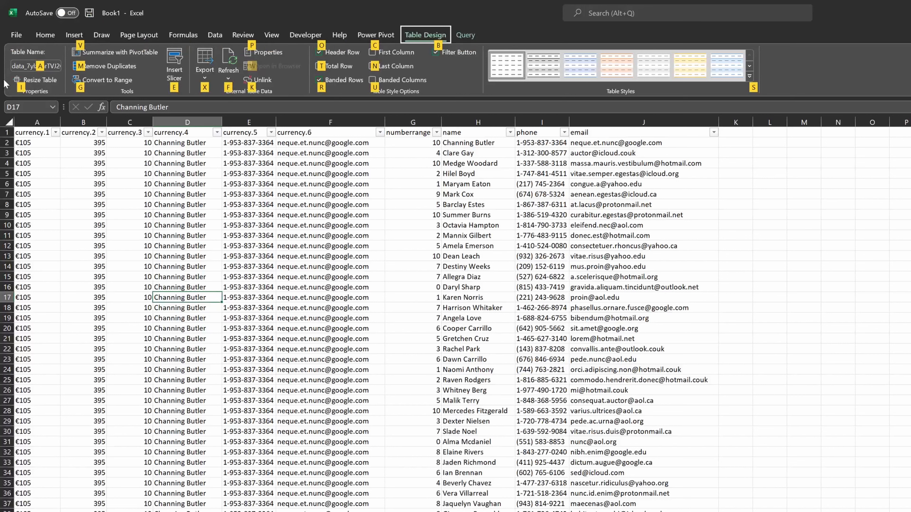
pyautogui.press('s')
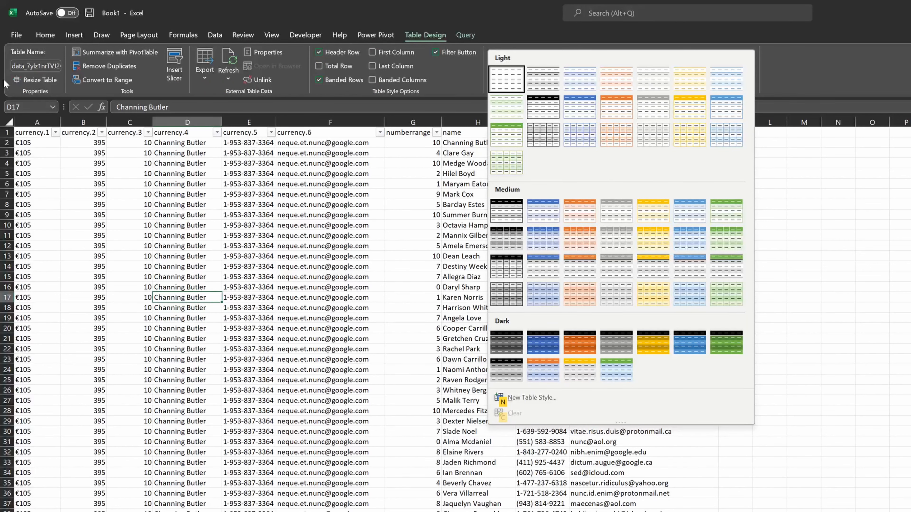
pyautogui.press('Down')
pyautogui.press('Down')
pyautogui.press('Down')
pyautogui.press('Down')
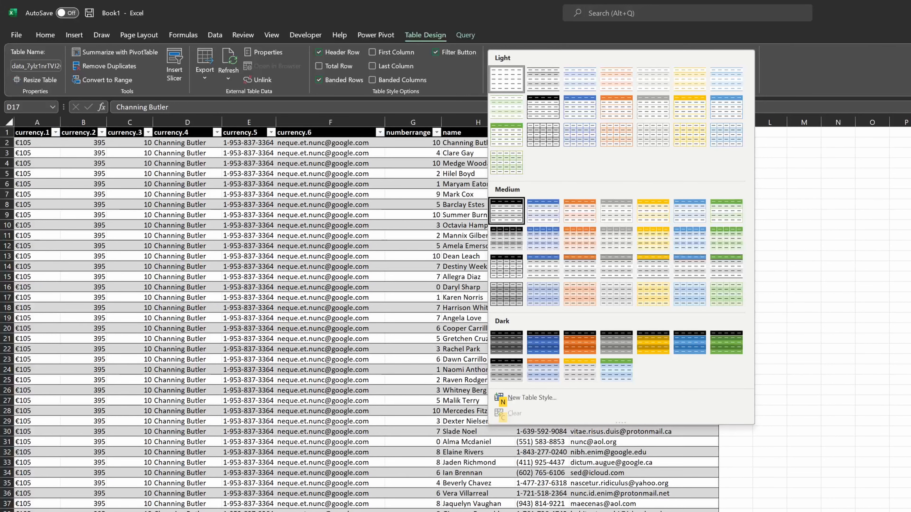
pyautogui.click(520, 397)
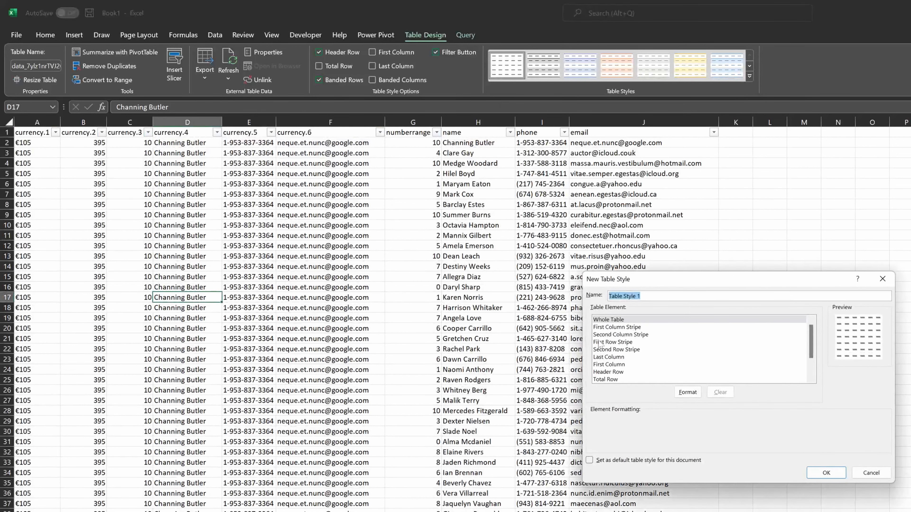
pyautogui.scroll(-2, 675, 355)
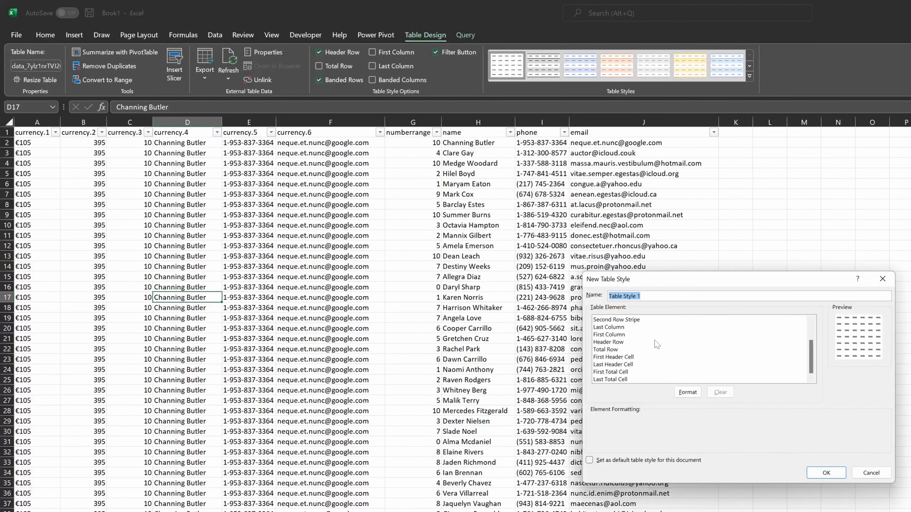
pyautogui.scroll(2, 659, 345)
pyautogui.scroll(-2, 683, 362)
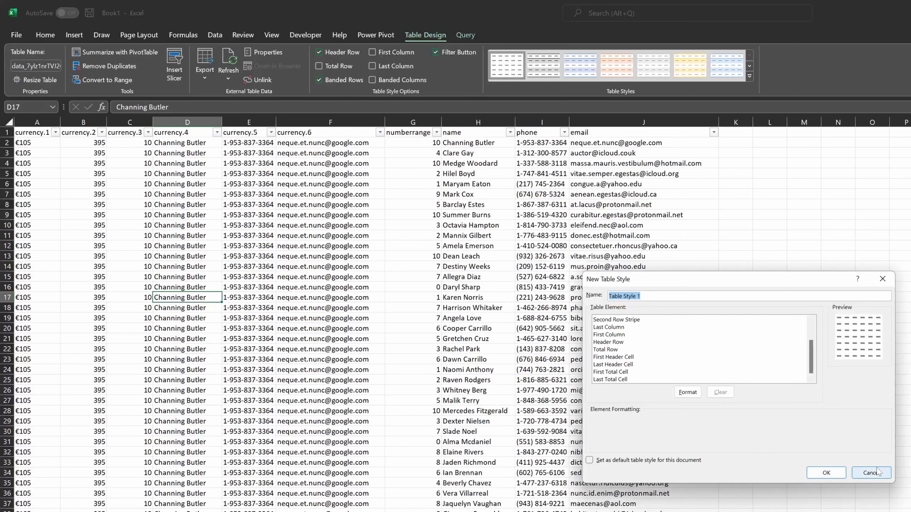
pyautogui.click(869, 473)
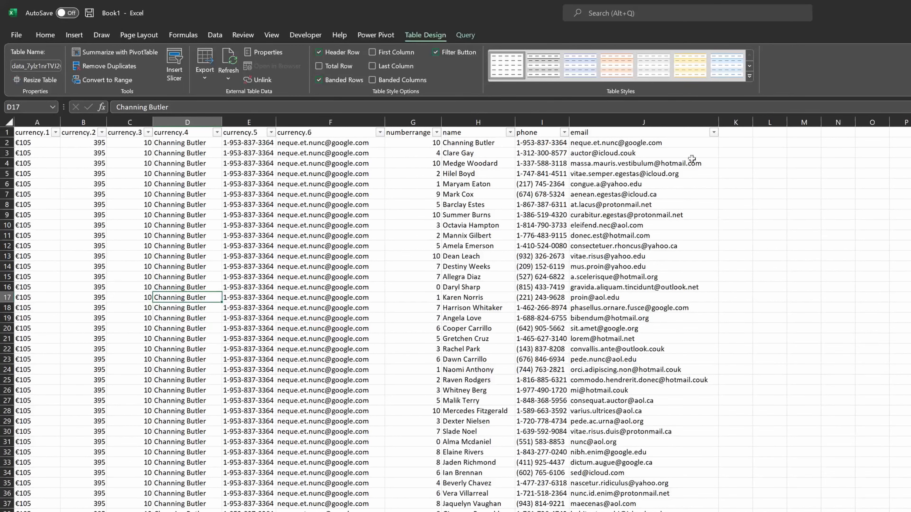
# - Apply a medium table style with a black header row and gray banded rows to the table
pyautogui.press('alt')
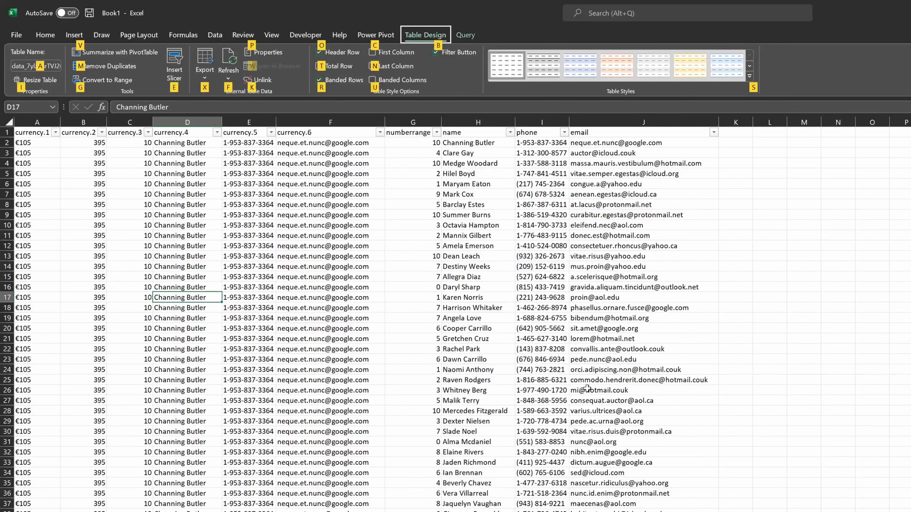
pyautogui.press('s')
pyautogui.press('Down')
pyautogui.press('Down')
pyautogui.press('Down')
pyautogui.press('Down')
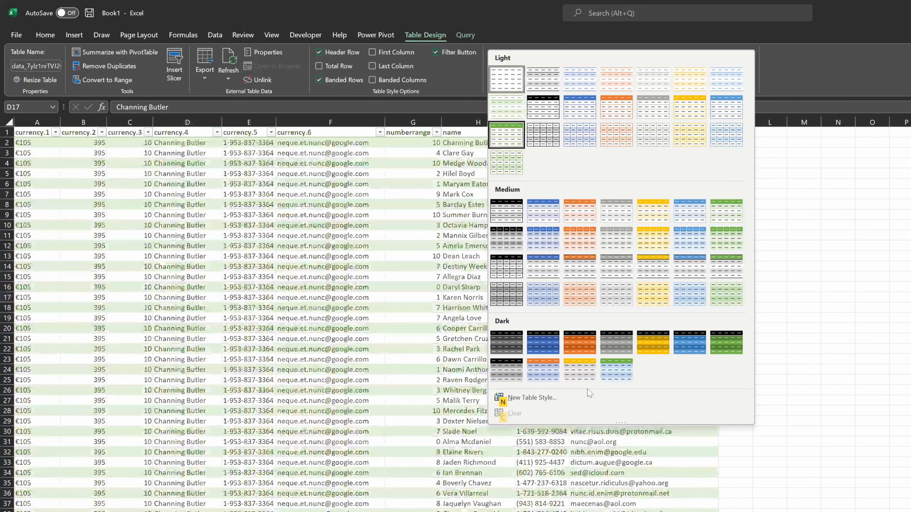
pyautogui.press('Return')
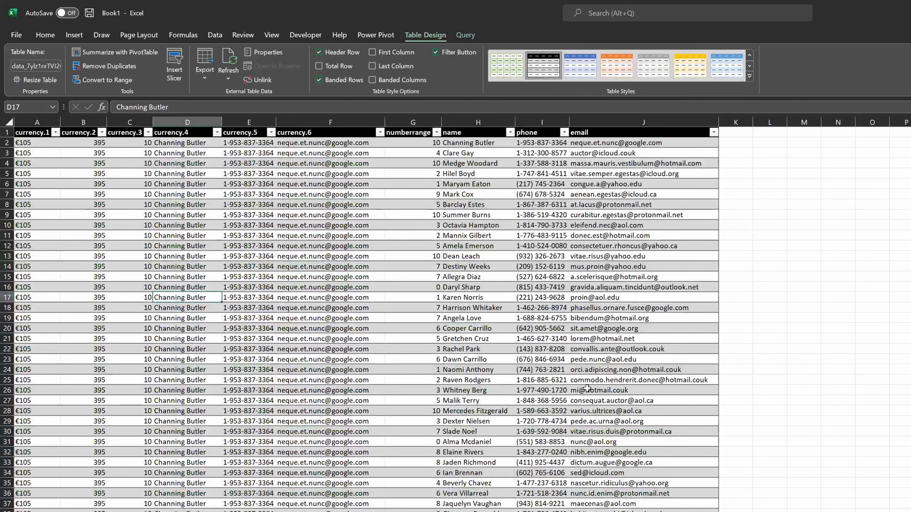
# - Move around the table's cells by keyboard, jumping to its first and last columns and rows
pyautogui.press('Left')
pyautogui.press('Down')
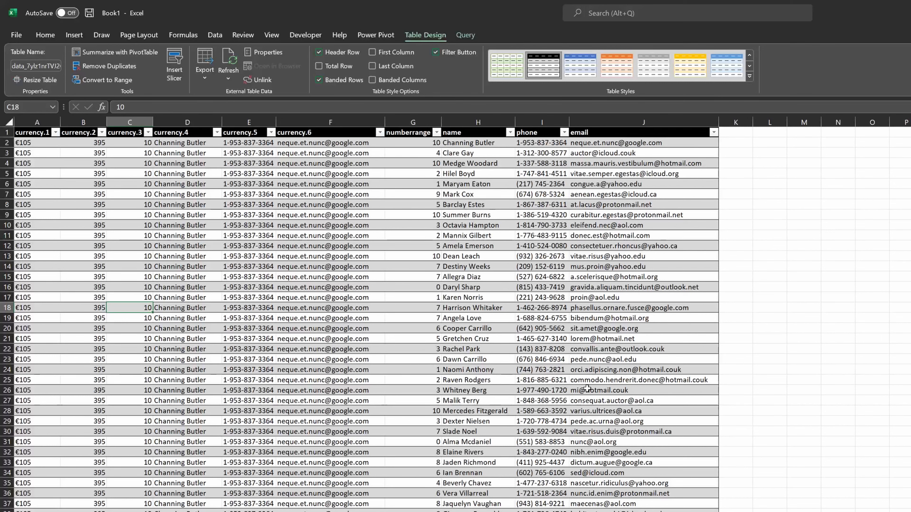
pyautogui.press('Right')
pyautogui.press('Right')
pyautogui.press('Right')
pyautogui.press('Right')
pyautogui.press('Right')
pyautogui.press('Right')
pyautogui.press('Right')
pyautogui.press('Right')
pyautogui.press('Right')
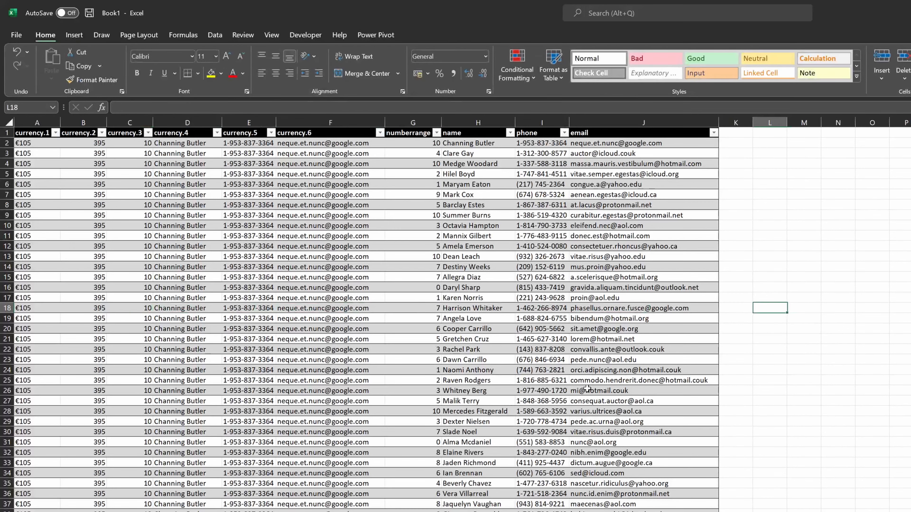
pyautogui.press('Left')
pyautogui.hotkey('ctrl', 'Up')
pyautogui.press('Down')
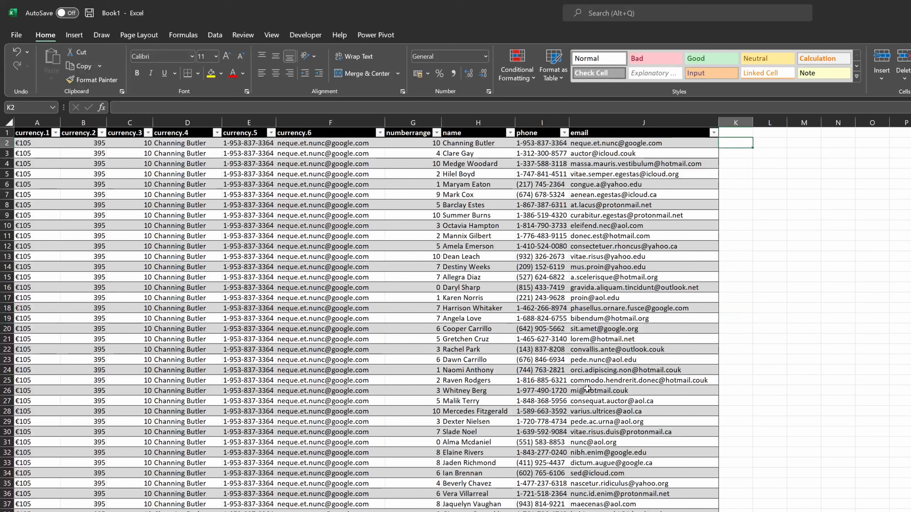
pyautogui.press('Left')
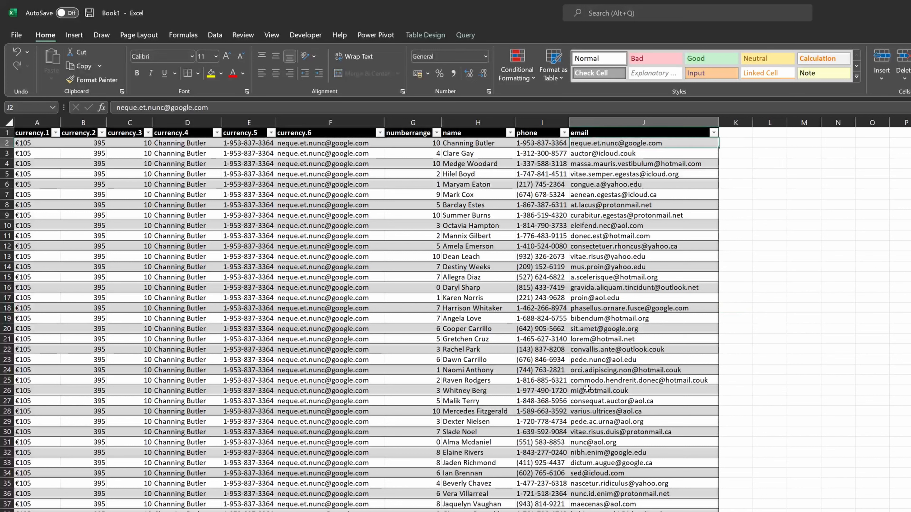
pyautogui.hotkey('ctrl', 'Left')
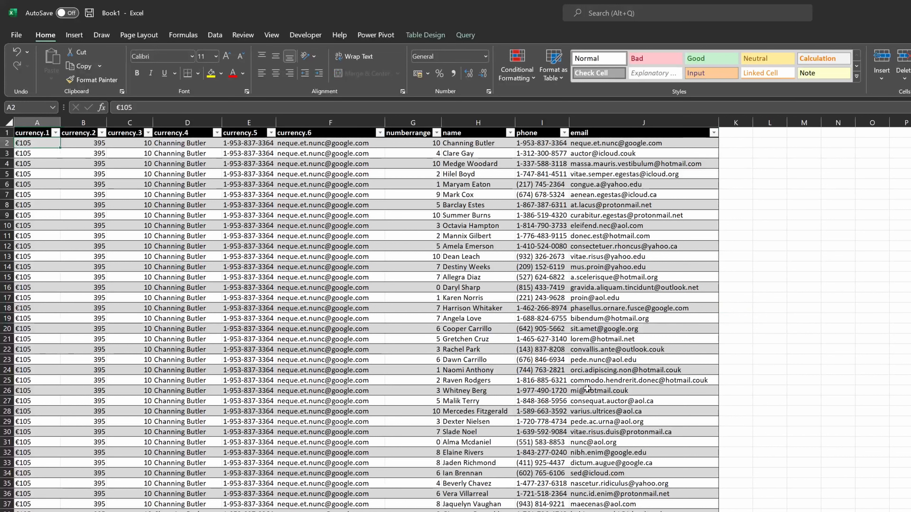
pyautogui.press('Down')
pyautogui.press('Down')
pyautogui.press('Down')
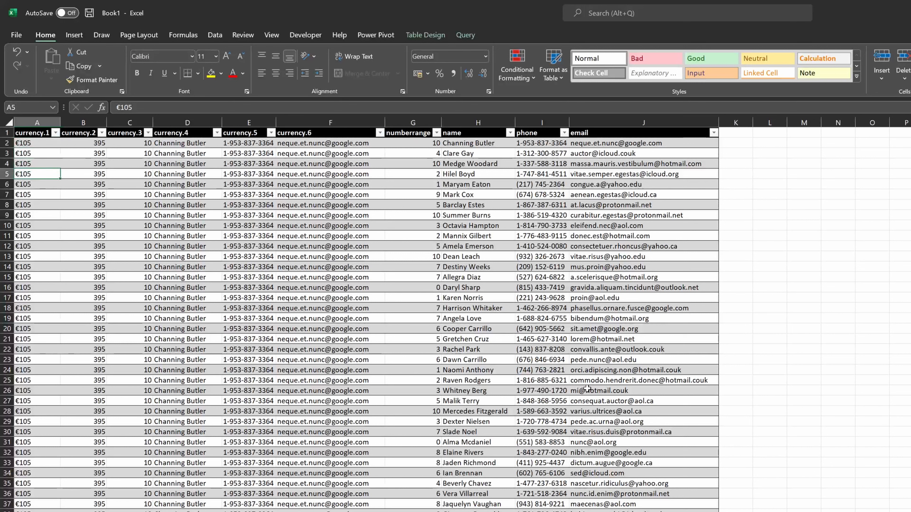
pyautogui.press('Up')
pyautogui.press('Up')
pyautogui.press('Up')
# - Add a calculated column in K with the formula =[@[currency.1]]*2 beside the email column
pyautogui.hotkey('ctrl', 'Right')
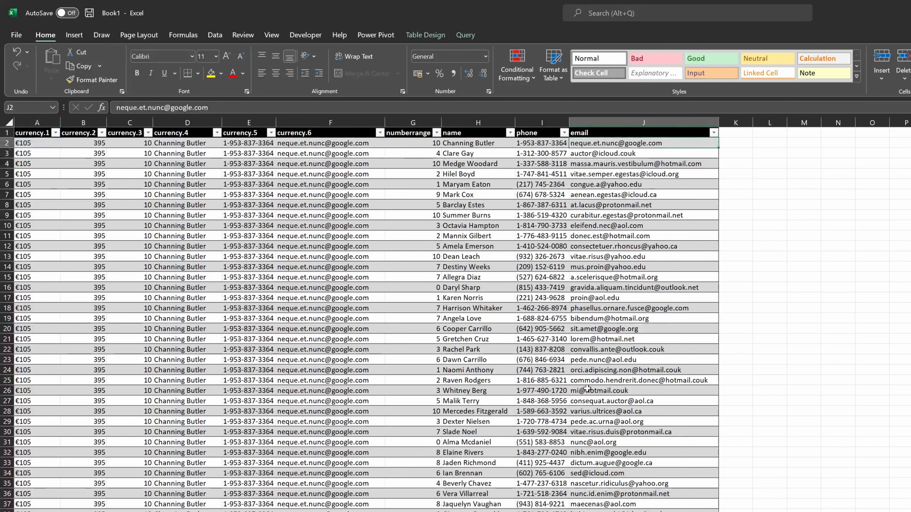
pyautogui.press('Right')
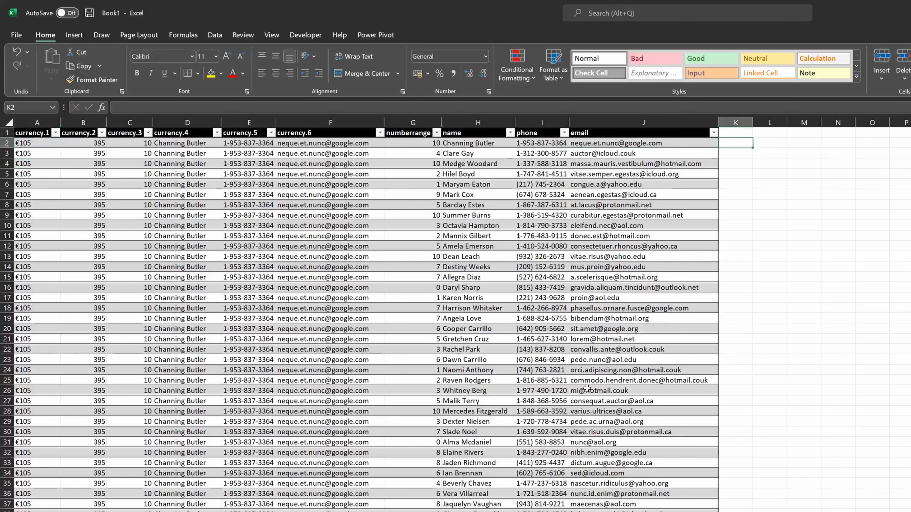
pyautogui.write('=')
pyautogui.press('Left')
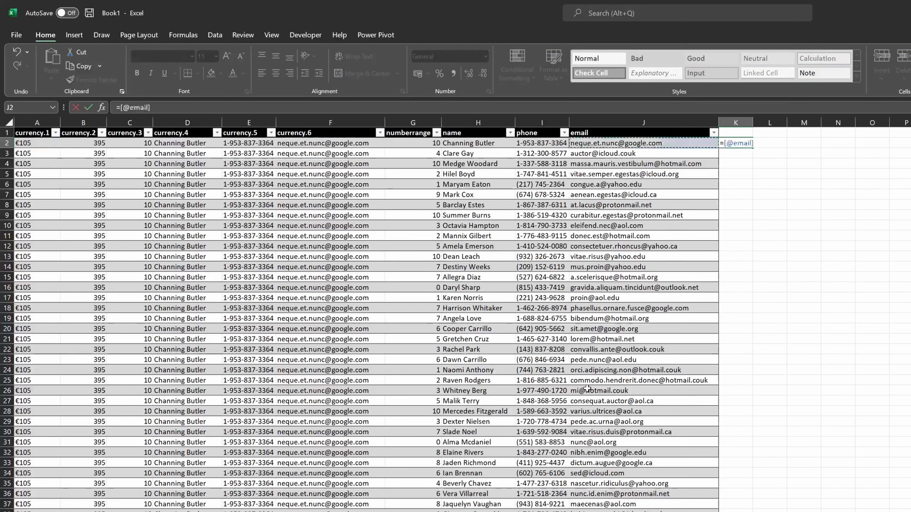
pyautogui.hotkey('ctrl', 'Left')
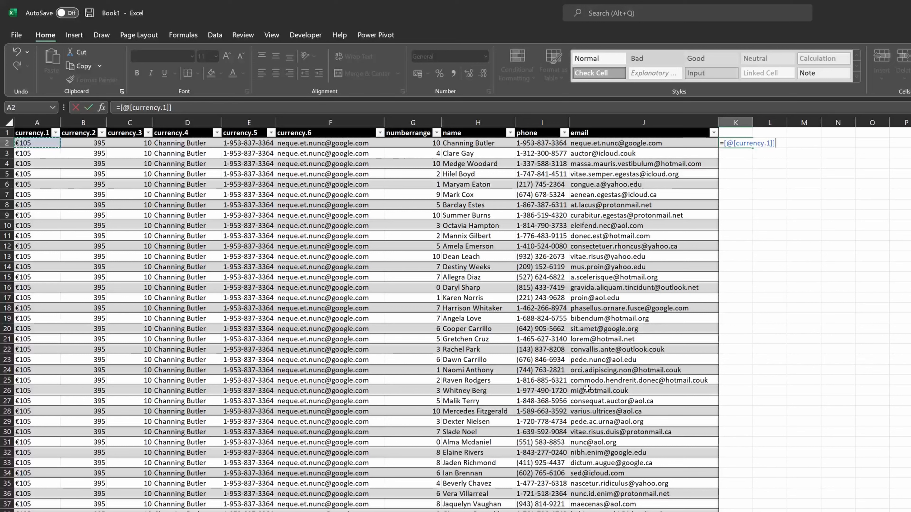
pyautogui.write('*2')
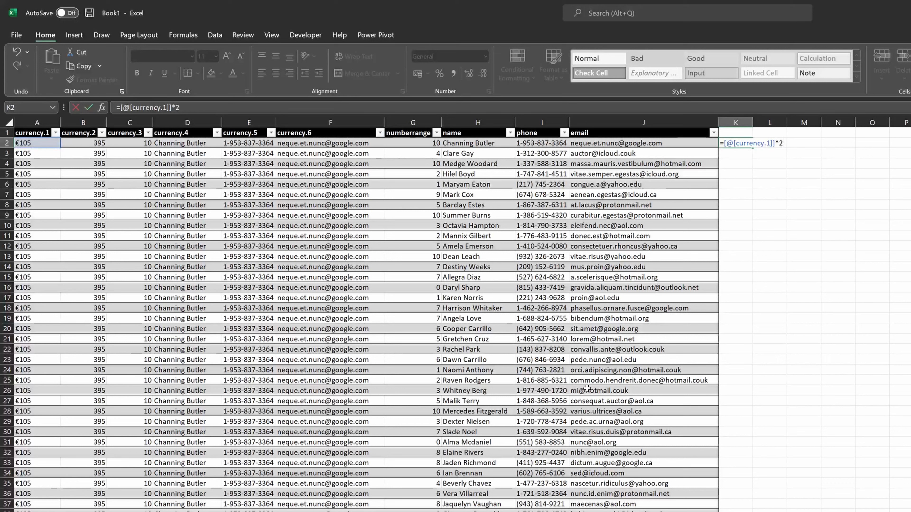
pyautogui.press('Return')
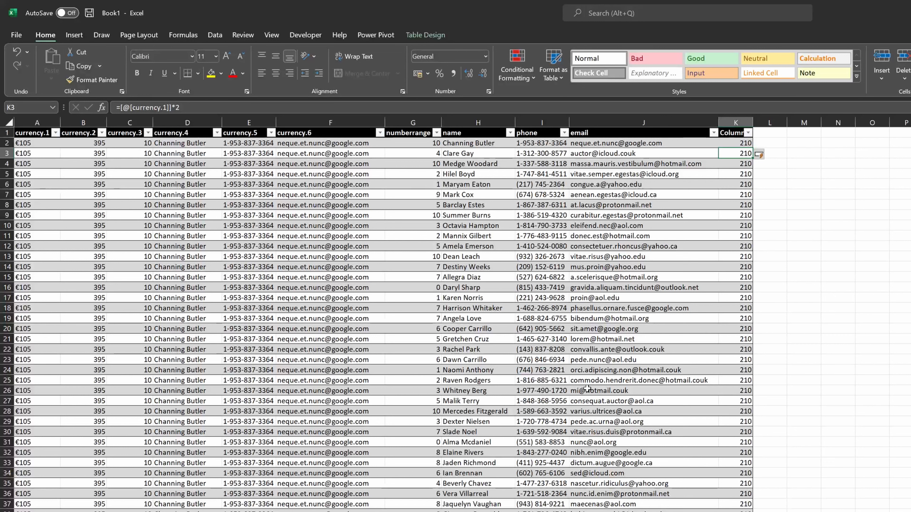
# - Step down through the new calculated column's cells
pyautogui.press('Down')
pyautogui.press('Down')
pyautogui.press('Down')
pyautogui.press('Down')
pyautogui.press('Down')
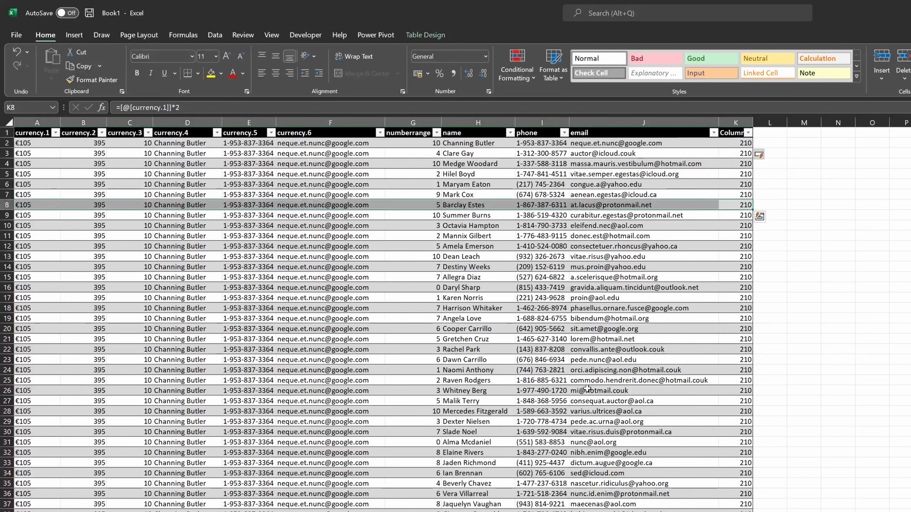
# - Clear the contents of the table's row 8
pyautogui.press('Delete')
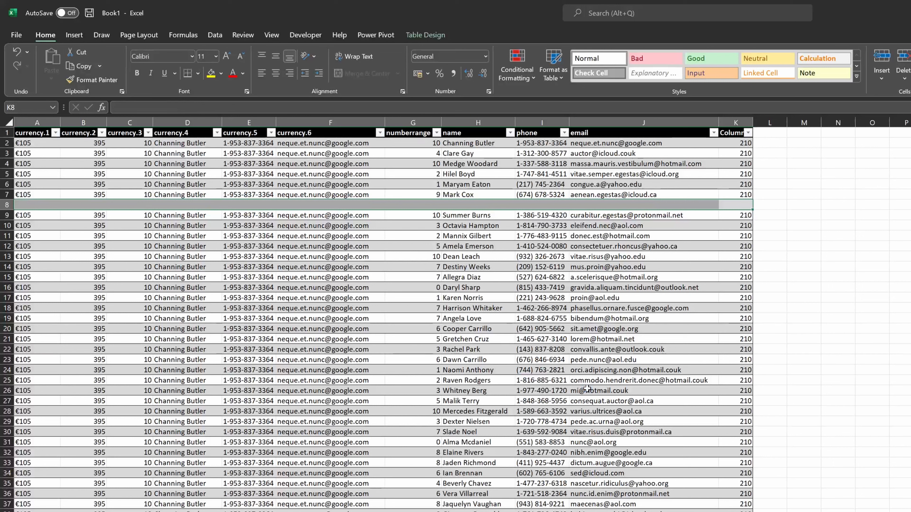
pyautogui.press('Right')
pyautogui.press('Right')
pyautogui.press('Right')
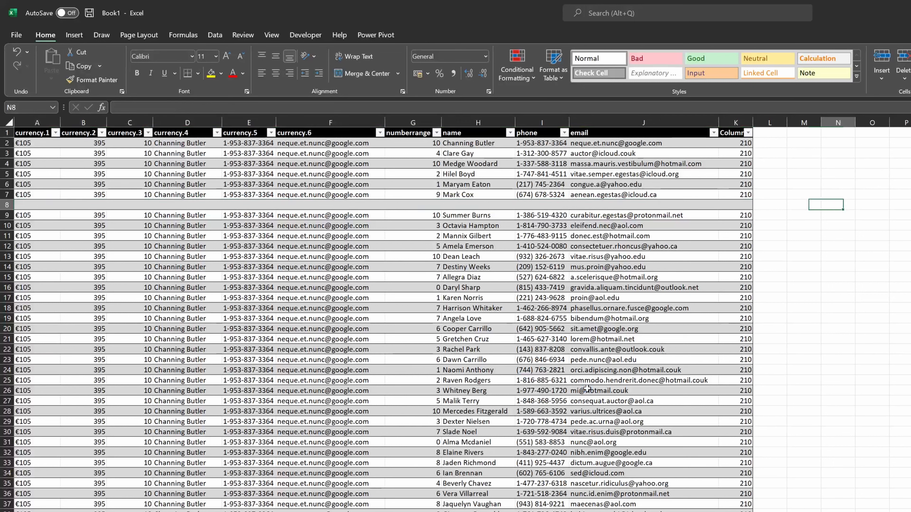
# - Add another calculated column in L with the formula =[@[currency.1]]*2
pyautogui.press('Left')
pyautogui.press('Left')
pyautogui.hotkey('ctrl', 'Up')
pyautogui.press('Down')
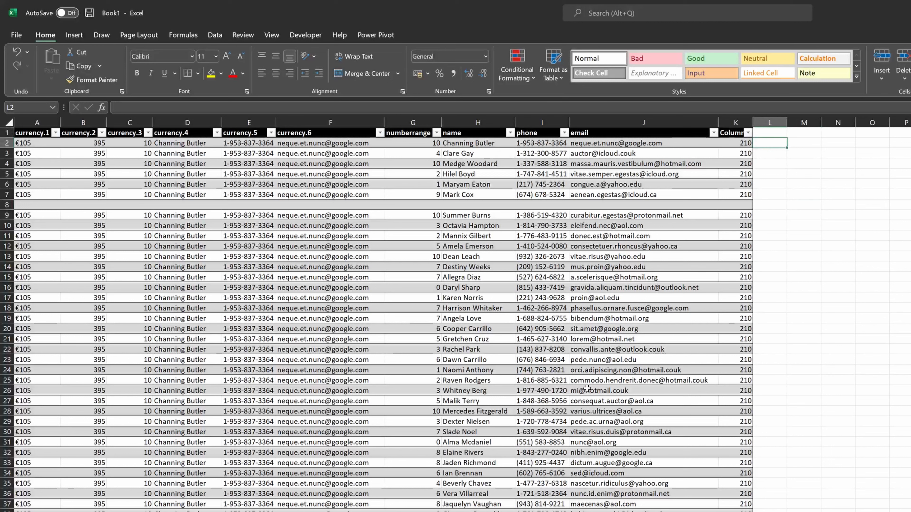
pyautogui.write('=')
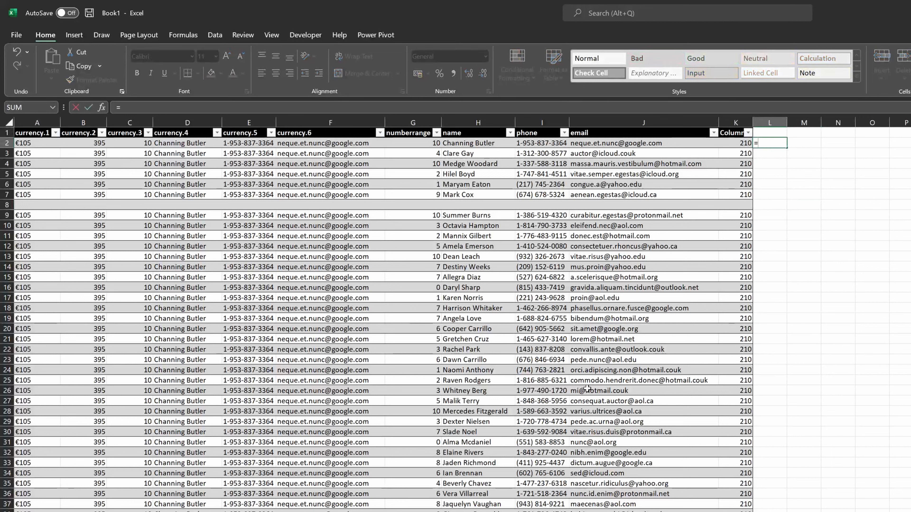
pyautogui.press('Left')
pyautogui.hotkey('ctrl', 'Left')
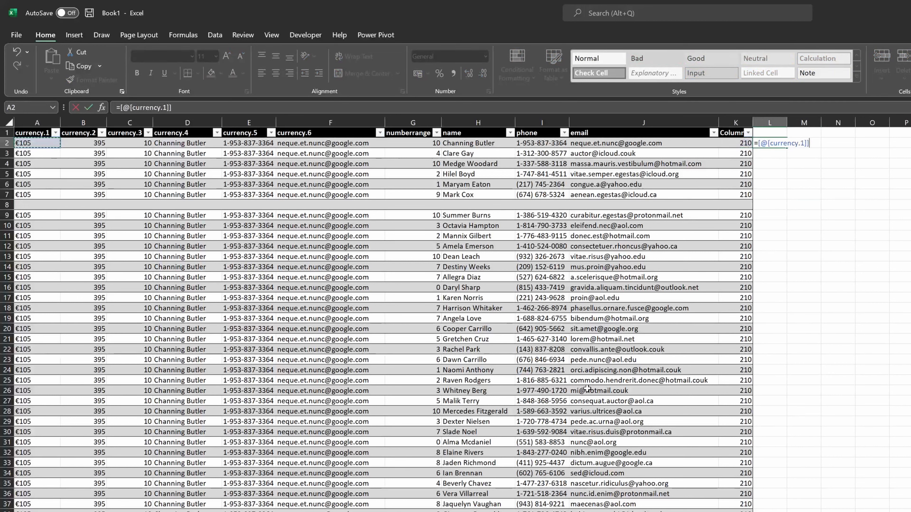
pyautogui.write('*2')
pyautogui.press('Return')
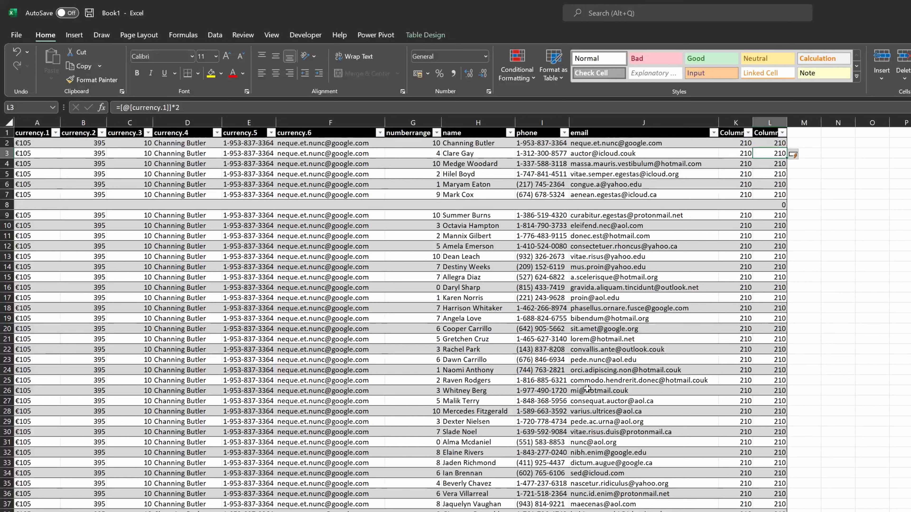
# - Step down through column L's calculated cells
pyautogui.press('Down')
pyautogui.press('Down')
pyautogui.press('Down')
pyautogui.press('Down')
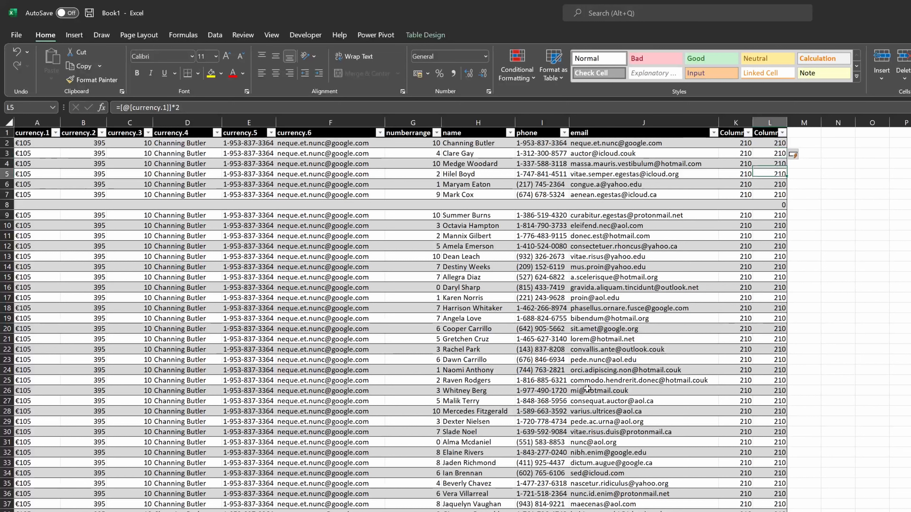
pyautogui.press('Down')
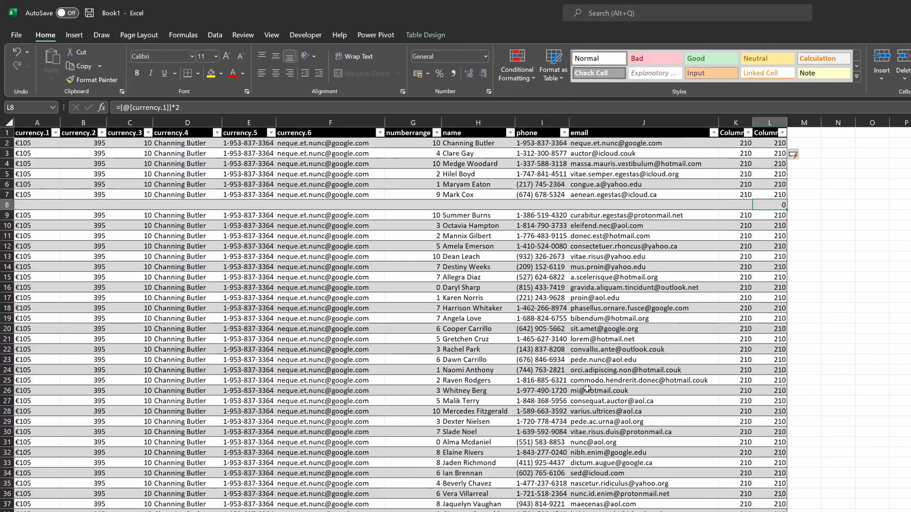
# - Start a MID formula in M2 on the row's name, inserting a FIND function as the start position
pyautogui.press('Right')
pyautogui.hotkey('ctrl', 'Up')
pyautogui.press('Down')
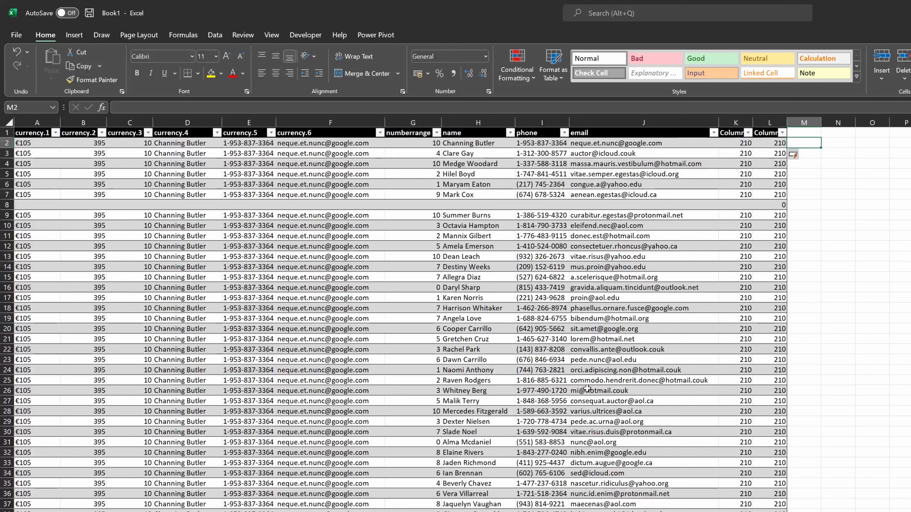
pyautogui.write('=')
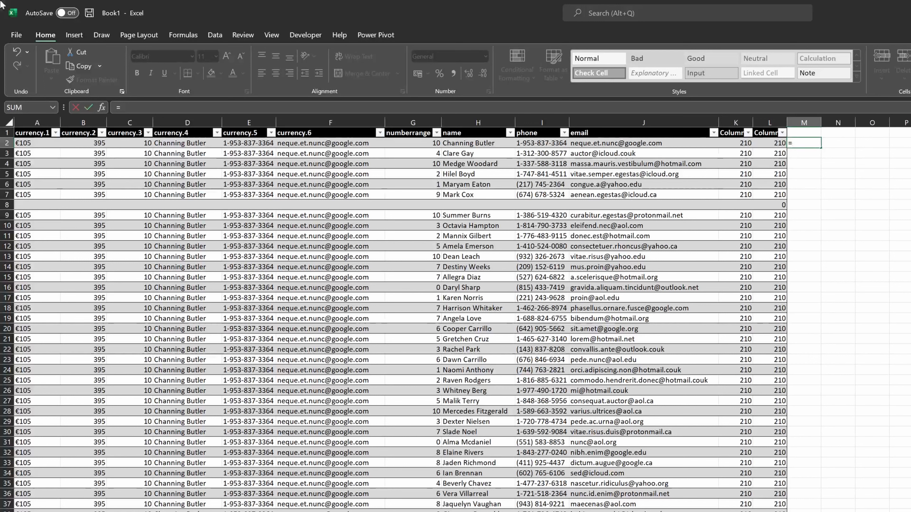
pyautogui.write('mid')
pyautogui.press('Left')
pyautogui.press('Left')
pyautogui.press('Left')
pyautogui.press('Left')
pyautogui.press('Left')
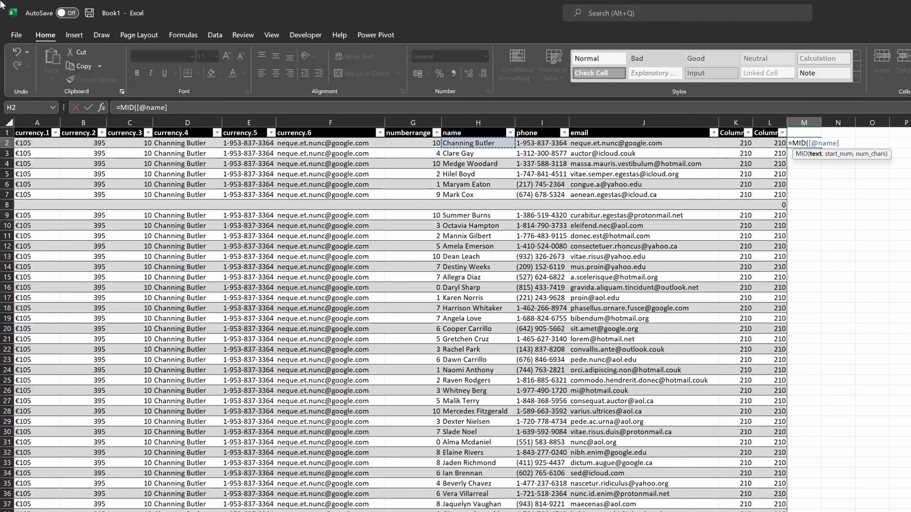
pyautogui.write(';')
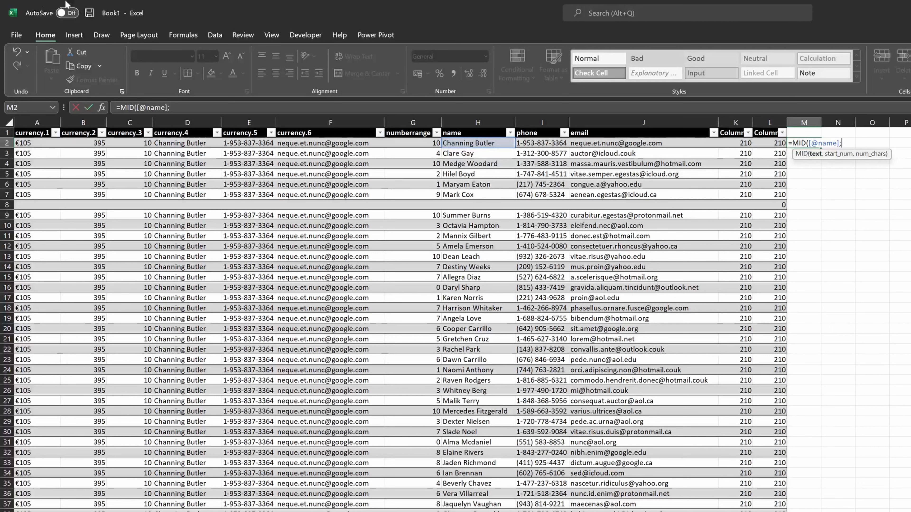
pyautogui.write('in')
pyautogui.press('Tab')
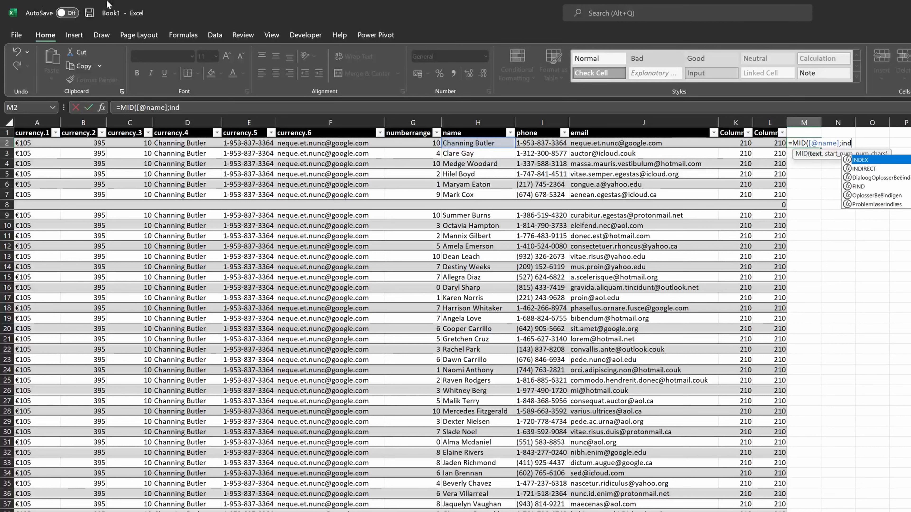
pyautogui.press('BackSpace')
pyautogui.press('BackSpace')
pyautogui.press('BackSpace')
pyautogui.press('BackSpace')
pyautogui.press('BackSpace')
pyautogui.press('BackSpace')
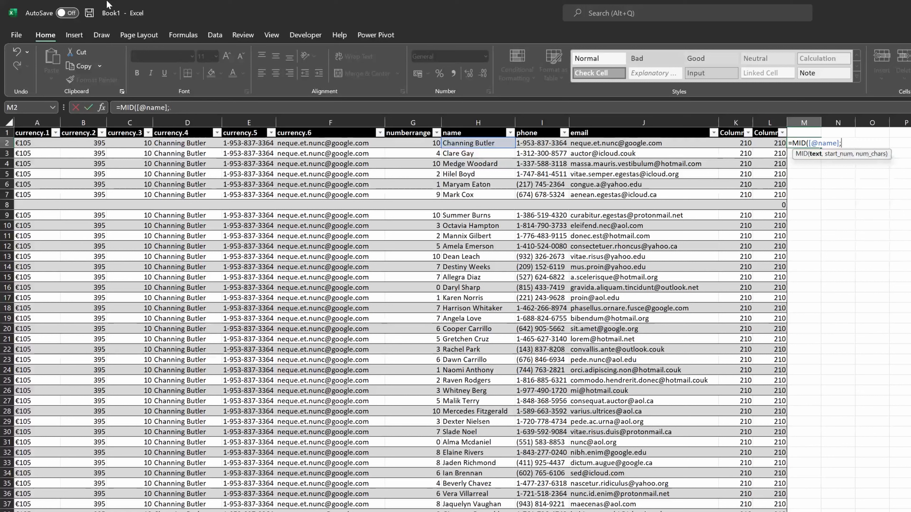
pyautogui.write('fin')
pyautogui.press('Tab')
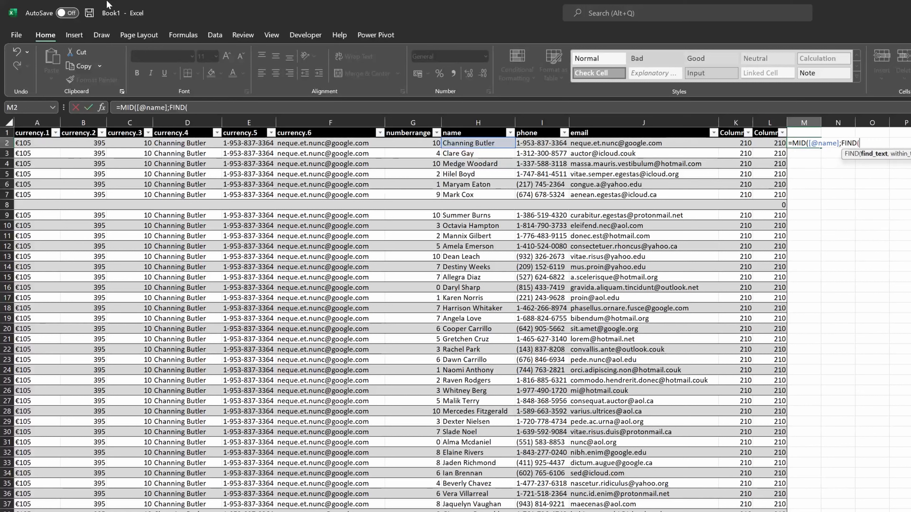
# - Make FIND look for a space within the row's name, starting at character 1
pyautogui.write('" ')
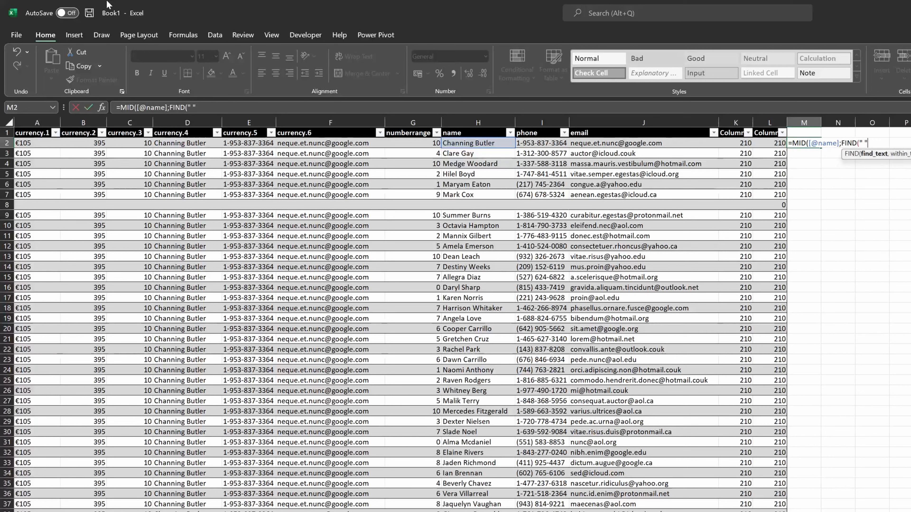
pyautogui.write('";')
pyautogui.press('BackSpace')
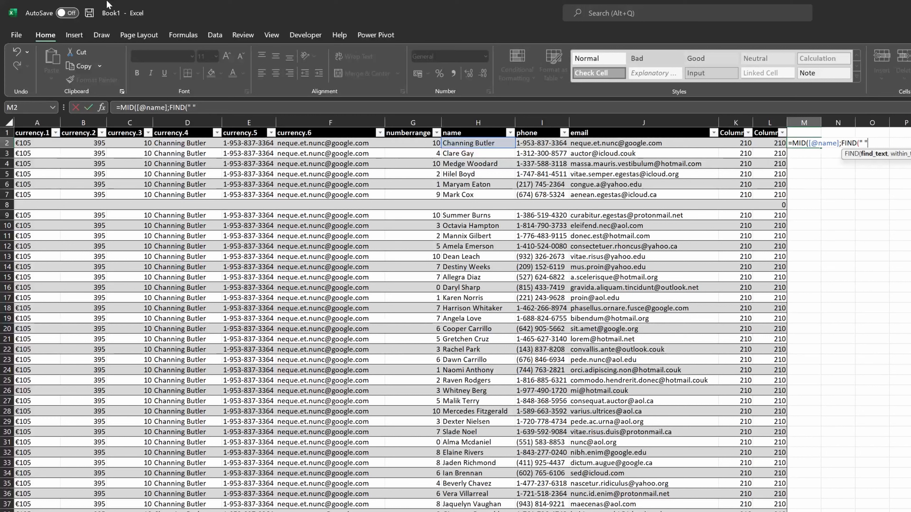
pyautogui.write(',')
pyautogui.press('Left')
pyautogui.press('Left')
pyautogui.press('Left')
pyautogui.press('Left')
pyautogui.press('Left')
pyautogui.press('Left')
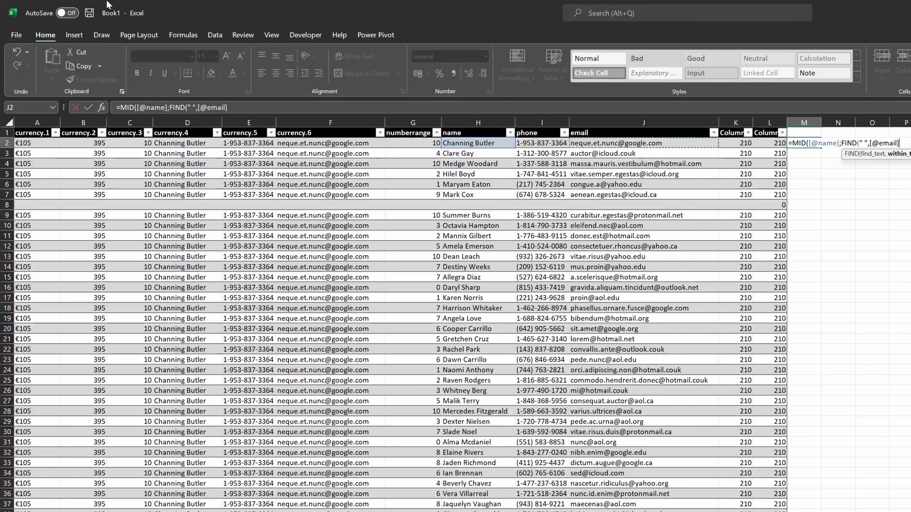
pyautogui.press('Right')
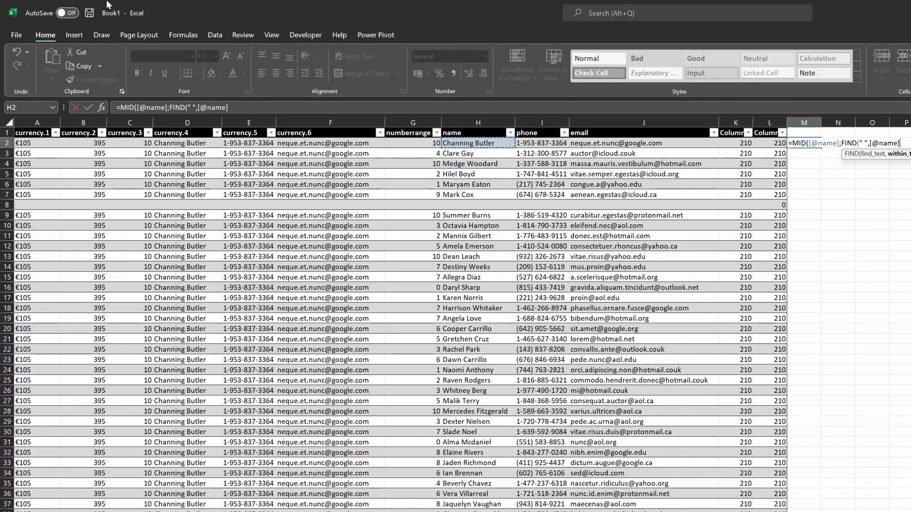
pyautogui.write(',')
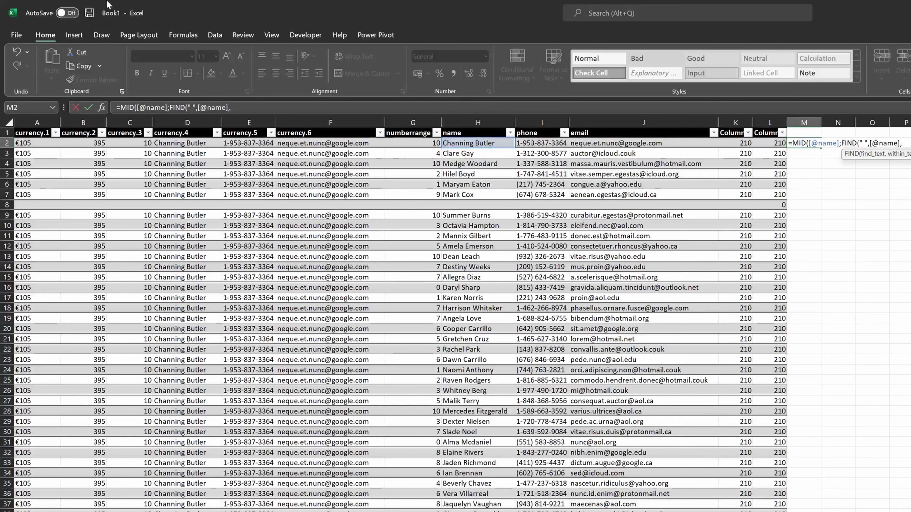
pyautogui.write('1)')
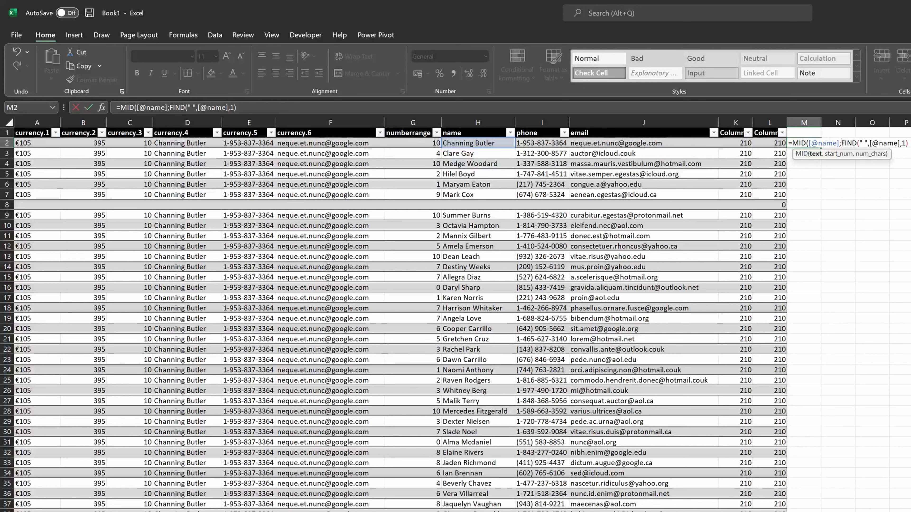
pyautogui.press('BackSpace')
pyautogui.write(',')
pyautogui.press('End')
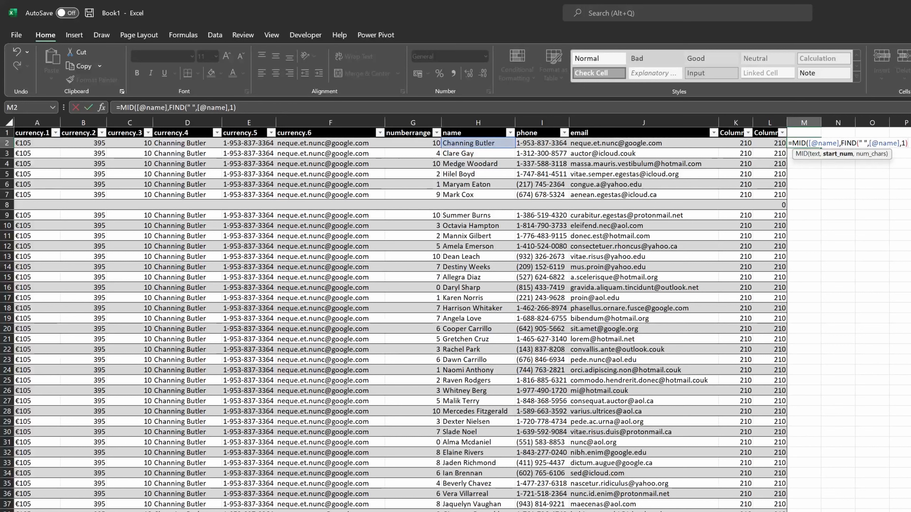
pyautogui.write(',')
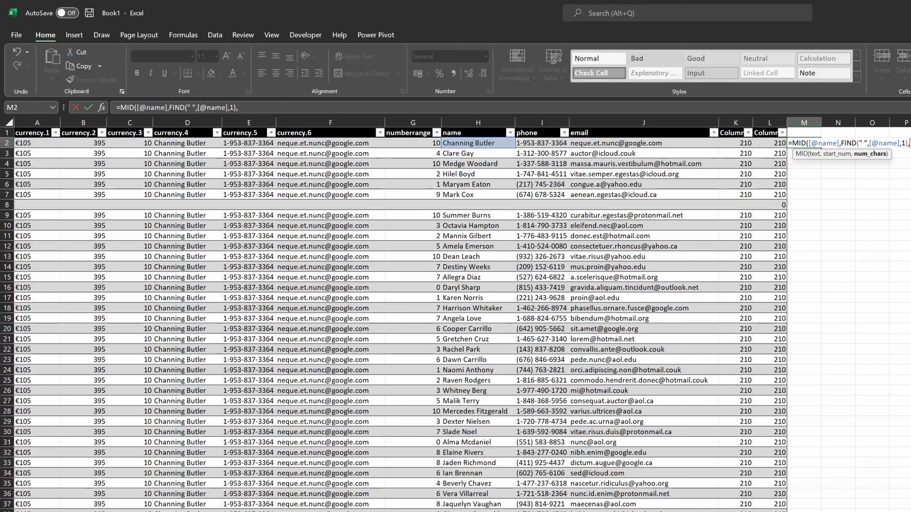
pyautogui.write('99')
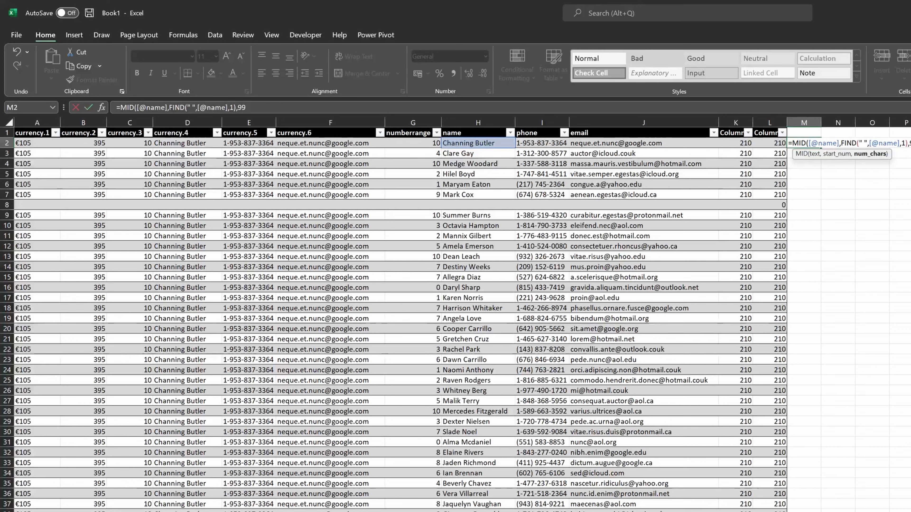
pyautogui.write(')')
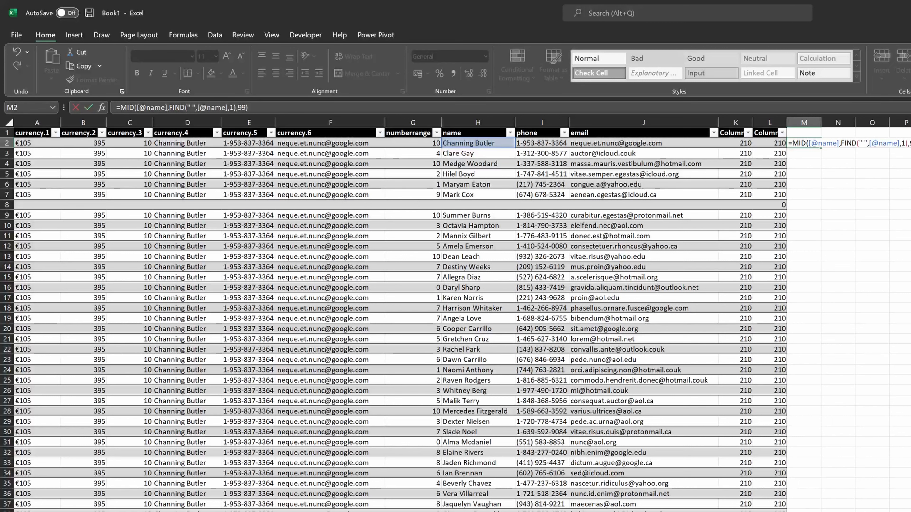
pyautogui.hotkey('ctrl', 'Return')
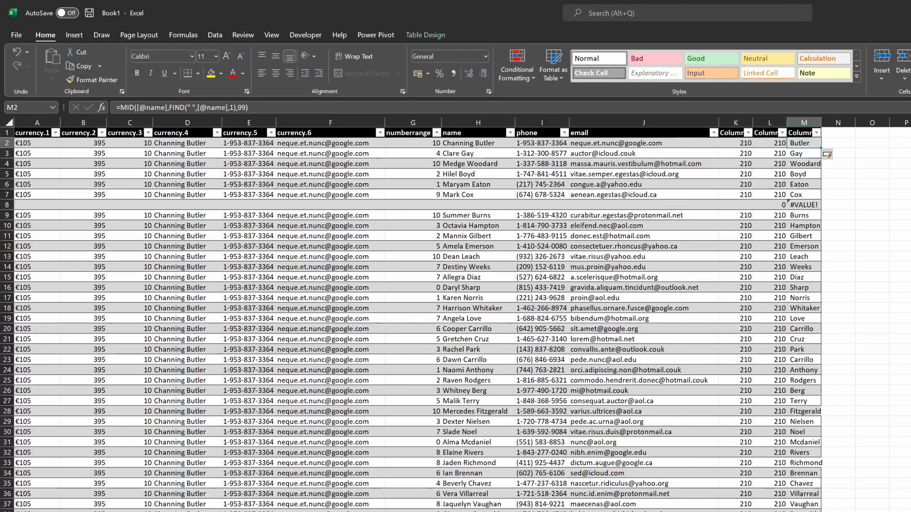
# - Try wrapping the M2 formula in TRIM( ) and undo the change
pyautogui.press('F2')
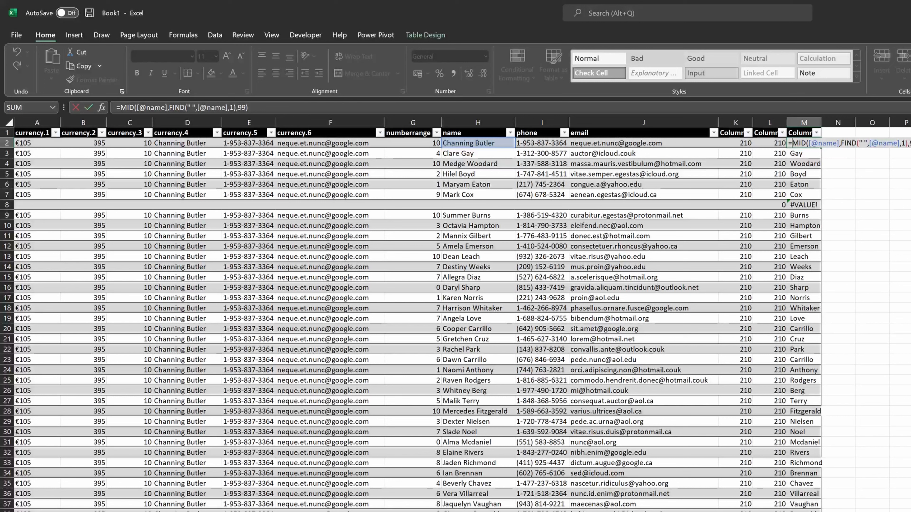
pyautogui.write('TRIM(')
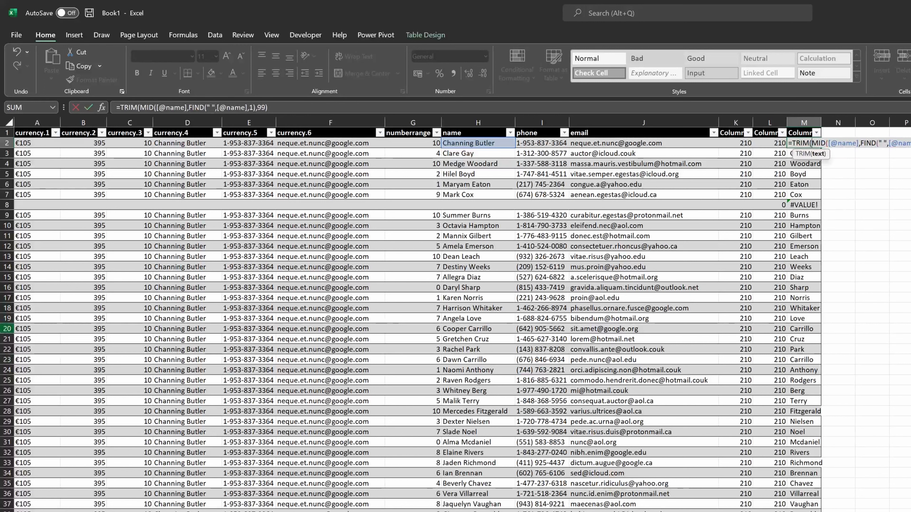
pyautogui.write(')')
pyautogui.press('Return')
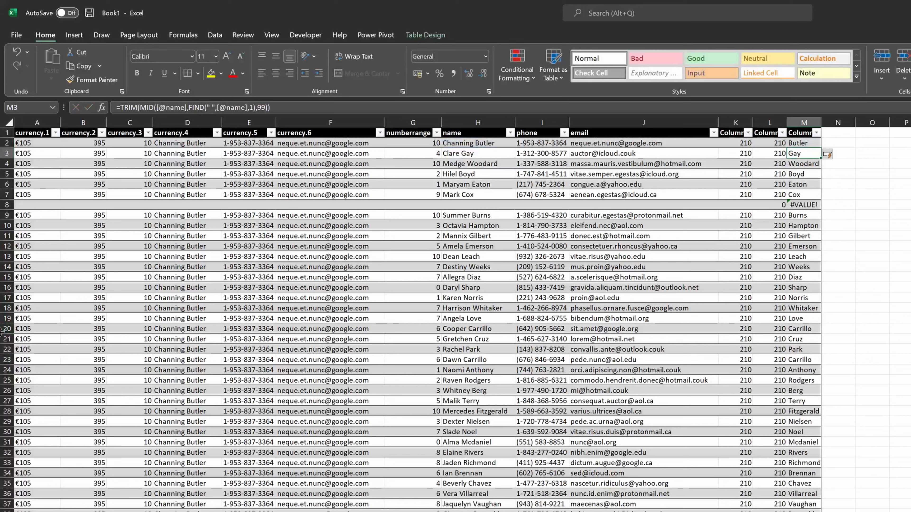
pyautogui.press('Up')
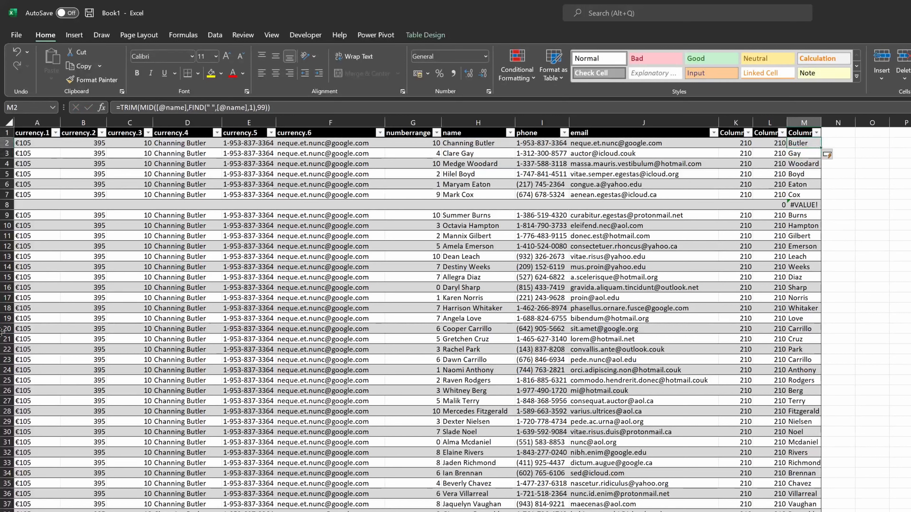
pyautogui.hotkey('ctrl', 'z')
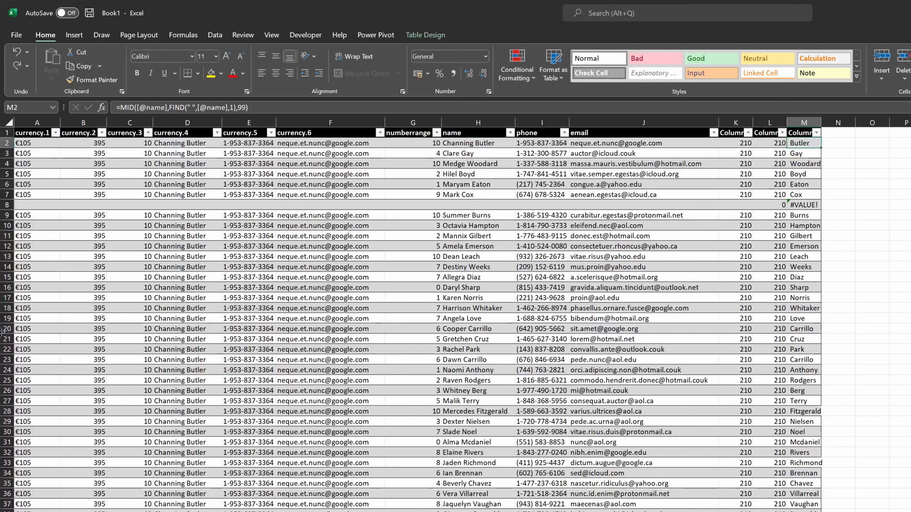
# - Add +1 to the FIND start position in M2's formula
pyautogui.press('F2')
pyautogui.press('Left')
pyautogui.press('Left')
pyautogui.press('Left')
pyautogui.press('Left')
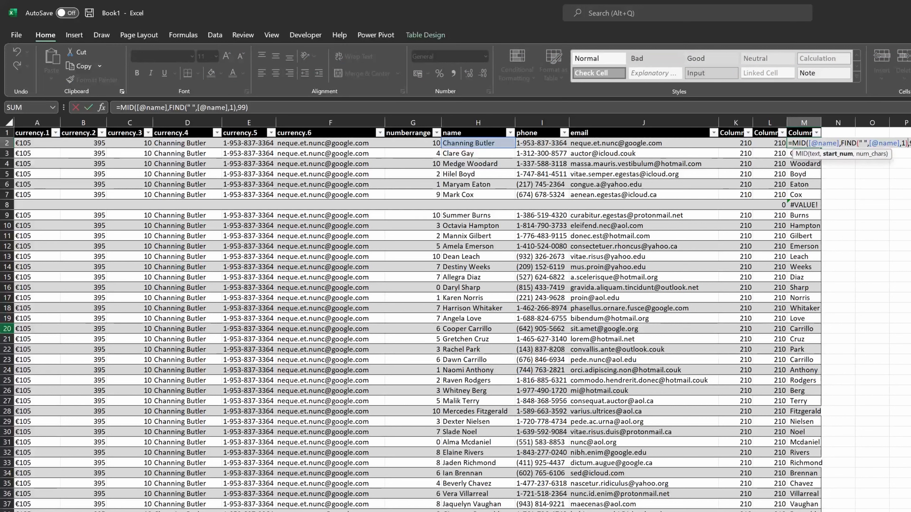
pyautogui.write('+1')
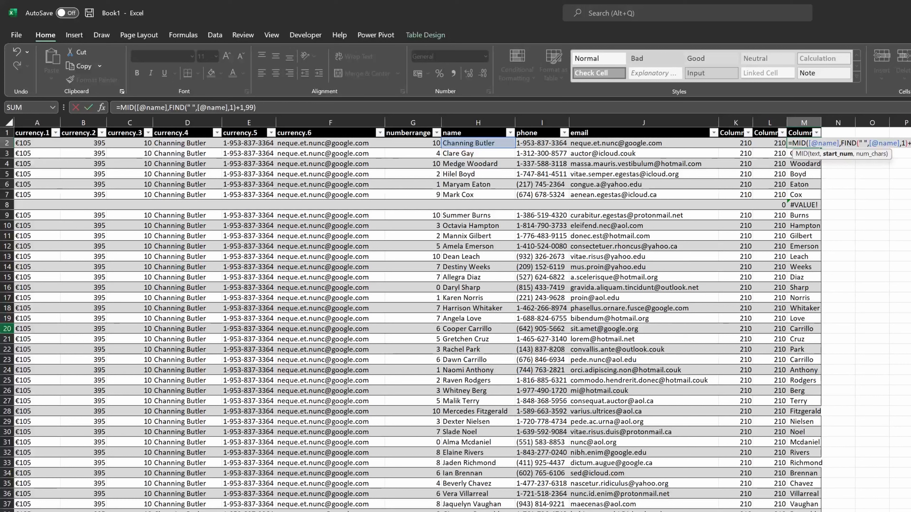
# - Try replacing the FIND start position in M2's formula with 10, then undo the edit
pyautogui.press('Left')
pyautogui.press('Left')
pyautogui.press('Left')
pyautogui.press('Left')
pyautogui.press('Left')
pyautogui.press('Left')
pyautogui.press('Left')
pyautogui.press('Left')
pyautogui.press('Left')
pyautogui.press('Left')
pyautogui.press('Left')
pyautogui.press('Left')
pyautogui.press('Left')
pyautogui.press('Left')
pyautogui.press('Left')
pyautogui.press('Left')
pyautogui.press('Left')
pyautogui.press('Left')
pyautogui.press('Left')
pyautogui.press('Left')
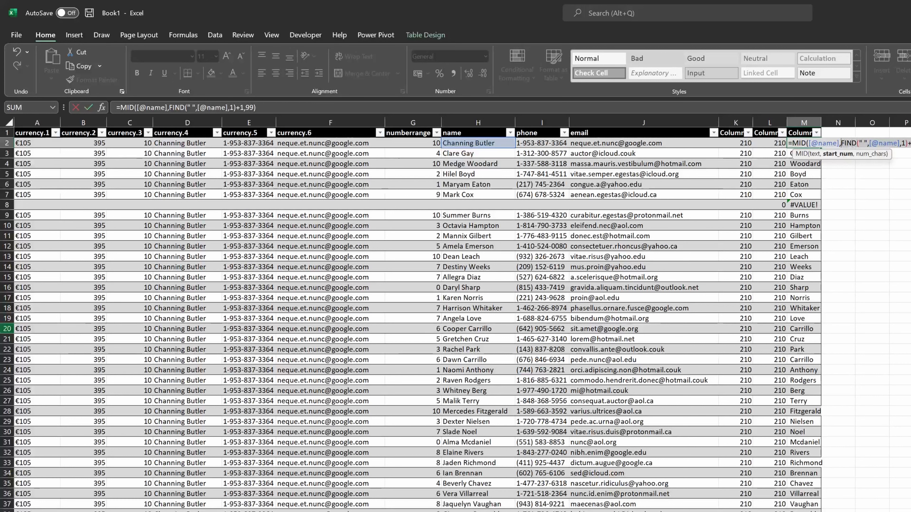
pyautogui.press('Delete')
pyautogui.press('Delete')
pyautogui.press('Delete')
pyautogui.press('Delete')
pyautogui.press('Delete')
pyautogui.press('Delete')
pyautogui.press('Delete')
pyautogui.press('Delete')
pyautogui.press('Delete')
pyautogui.press('Delete')
pyautogui.press('Delete')
pyautogui.press('Delete')
pyautogui.press('Delete')
pyautogui.press('Delete')
pyautogui.press('Delete')
pyautogui.press('Delete')
pyautogui.press('Delete')
pyautogui.press('Delete')
pyautogui.press('Delete')
pyautogui.press('Delete')
pyautogui.write('10')
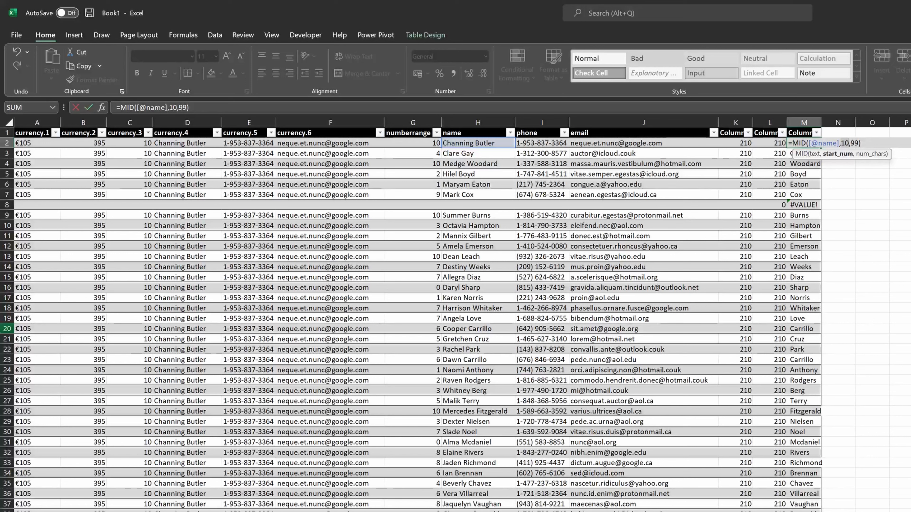
pyautogui.hotkey('ctrl', 'z')
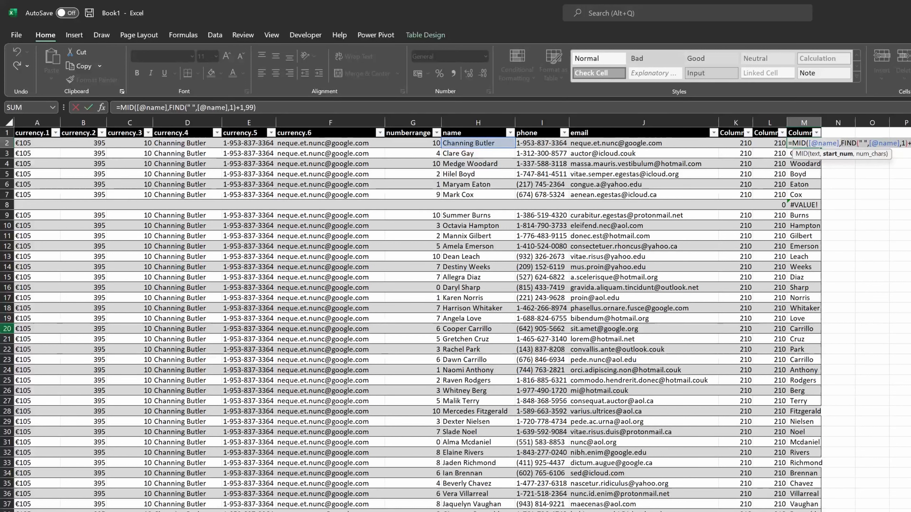
# - Evaluate the FIND part of M2's formula in place, then undo the evaluation
pyautogui.press('Left')
pyautogui.press('Right')
pyautogui.press('Right')
pyautogui.press('Right')
pyautogui.press('Right')
pyautogui.press('Right')
pyautogui.press('Right')
pyautogui.press('Right')
pyautogui.press('Right')
pyautogui.press('Right')
pyautogui.press('Right')
pyautogui.press('Right')
pyautogui.press('Right')
pyautogui.press('Right')
pyautogui.press('Right')
pyautogui.press('Right')
pyautogui.press('Right')
pyautogui.press('Right')
pyautogui.press('Right')
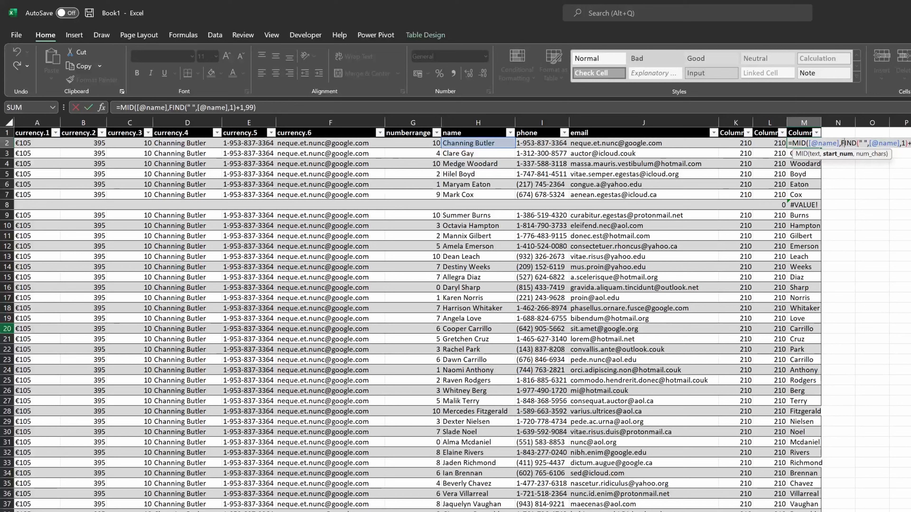
pyautogui.press('Right')
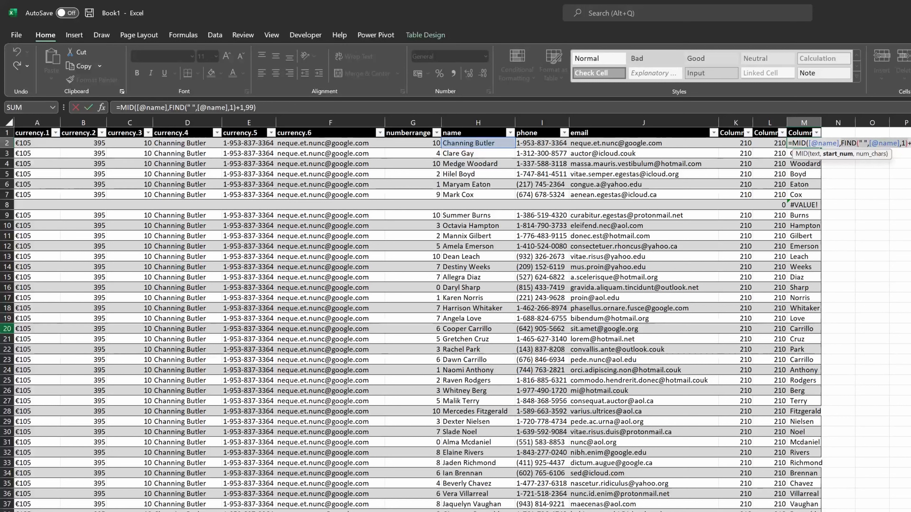
pyautogui.hotkey('shift', 'Left')
pyautogui.hotkey('shift', 'Left')
pyautogui.hotkey('shift', 'Left')
pyautogui.hotkey('shift', 'Left')
pyautogui.hotkey('shift', 'Left')
pyautogui.hotkey('shift', 'Left')
pyautogui.hotkey('shift', 'Left')
pyautogui.hotkey('shift', 'Left')
pyautogui.hotkey('shift', 'Left')
pyautogui.hotkey('shift', 'Left')
pyautogui.hotkey('shift', 'Left')
pyautogui.hotkey('shift', 'Left')
pyautogui.hotkey('shift', 'Left')
pyautogui.hotkey('shift', 'Left')
pyautogui.hotkey('shift', 'Left')
pyautogui.hotkey('shift', 'Left')
pyautogui.hotkey('shift', 'Left')
pyautogui.hotkey('shift', 'Left')
pyautogui.hotkey('shift', 'Left')
pyautogui.press('F9')
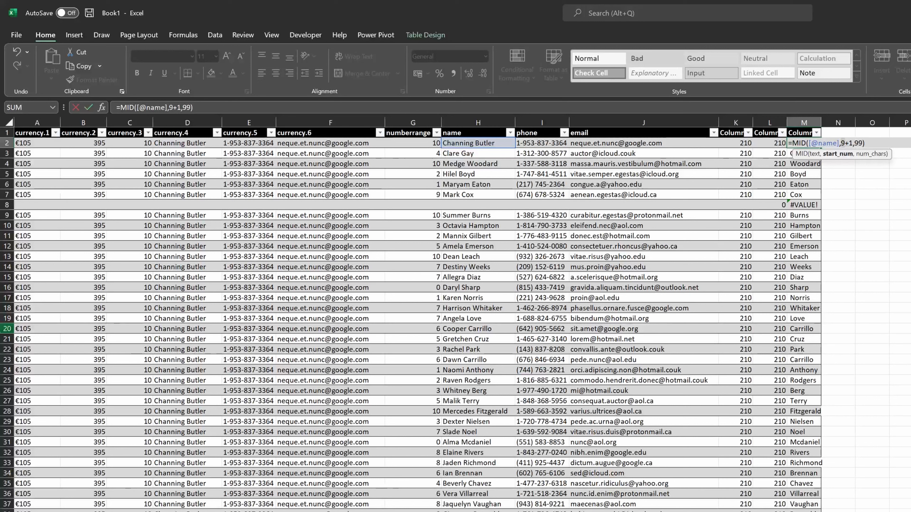
pyautogui.hotkey('ctrl', 'z')
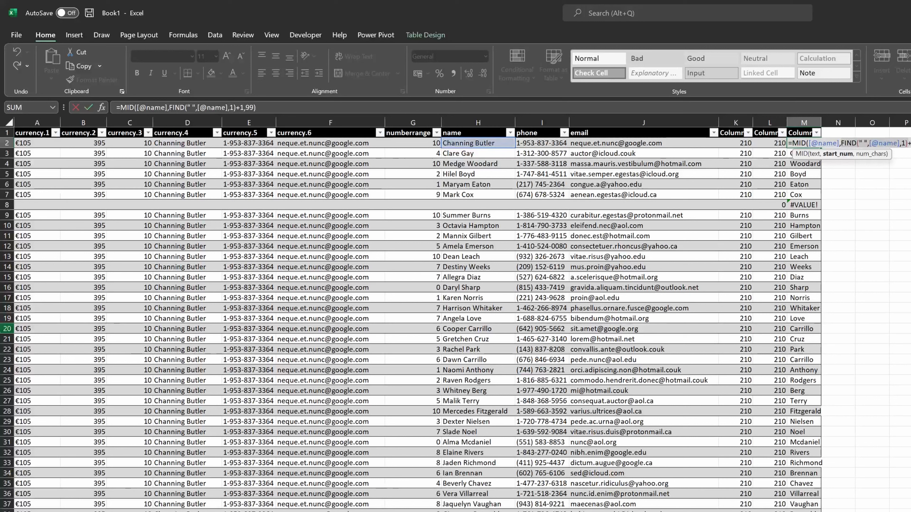
# - Commit the formula and examine the cells of the blank row 8 from the name column to column M
pyautogui.press('Return')
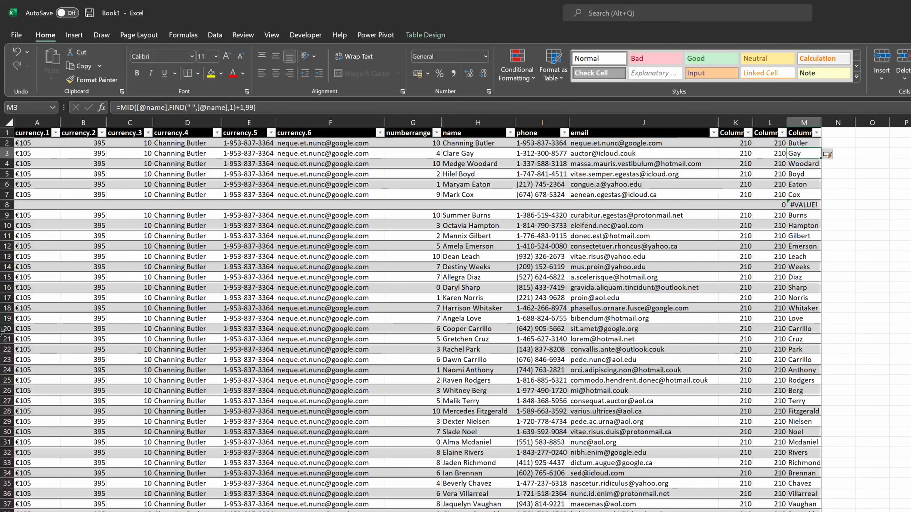
pyautogui.press('Down')
pyautogui.press('Down')
pyautogui.press('Down')
pyautogui.press('Down')
pyautogui.press('Down')
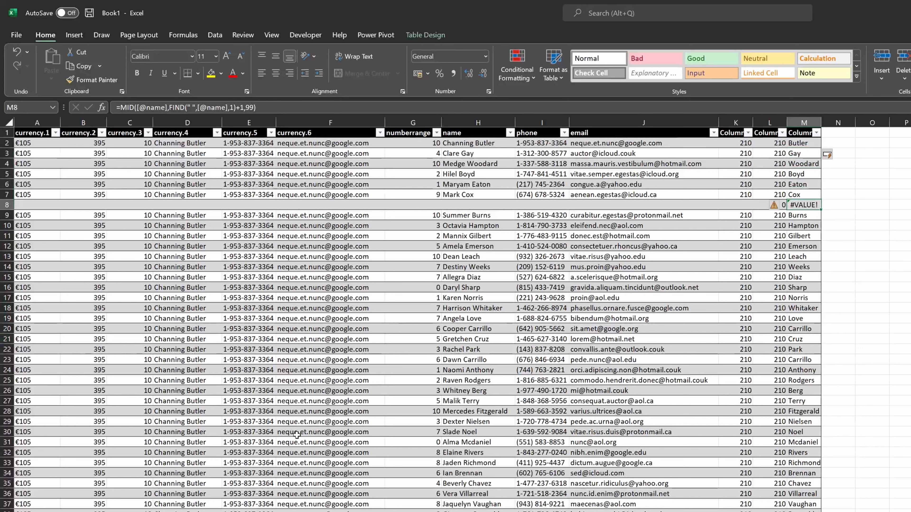
pyautogui.hotkey('shift', 'space')
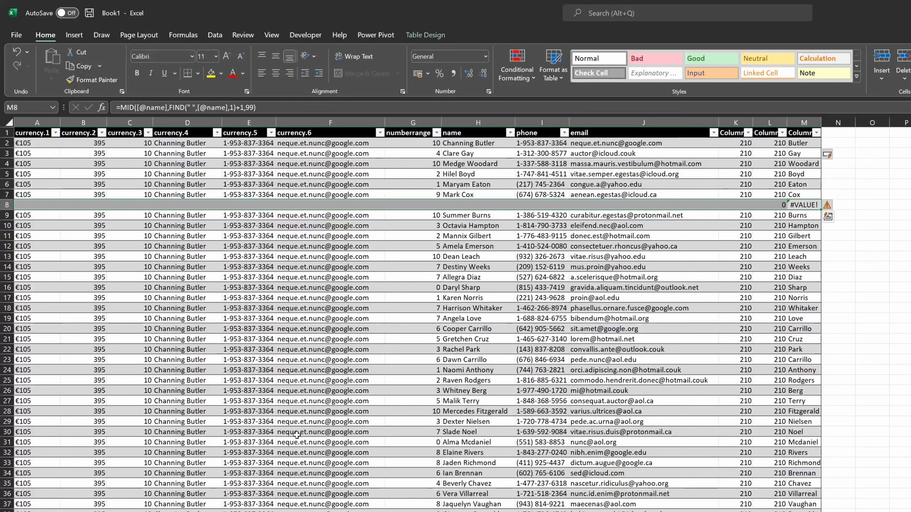
pyautogui.press('Left')
pyautogui.press('Left')
pyautogui.press('Left')
pyautogui.press('Left')
pyautogui.press('Left')
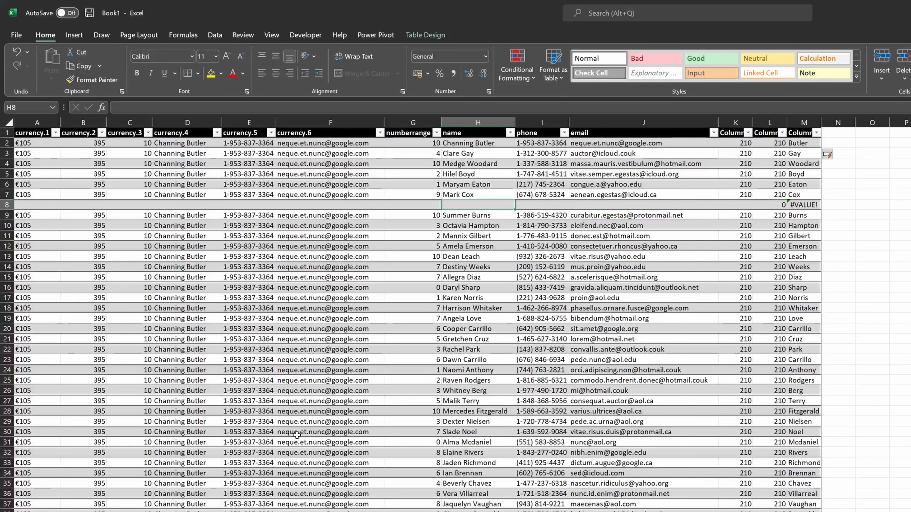
pyautogui.press('Right')
pyautogui.press('Right')
pyautogui.press('Right')
pyautogui.press('Right')
pyautogui.press('Right')
pyautogui.press('Left')
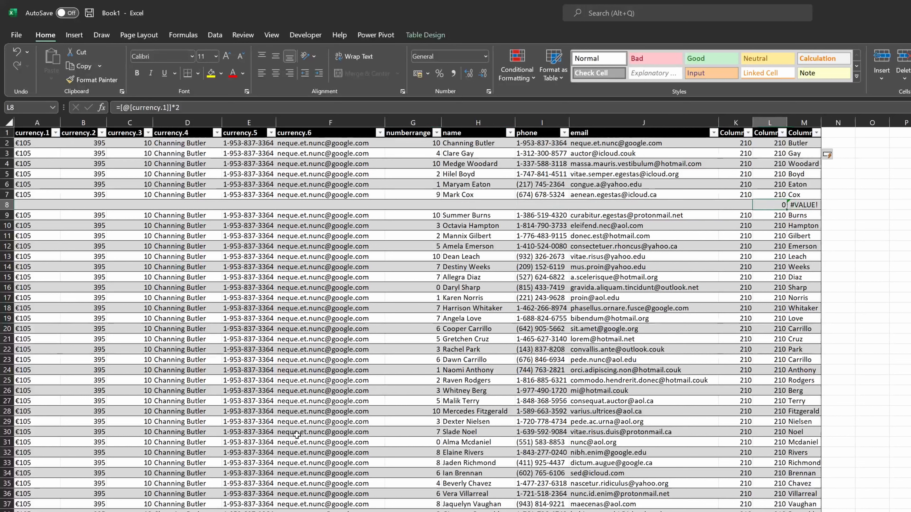
pyautogui.press('Right')
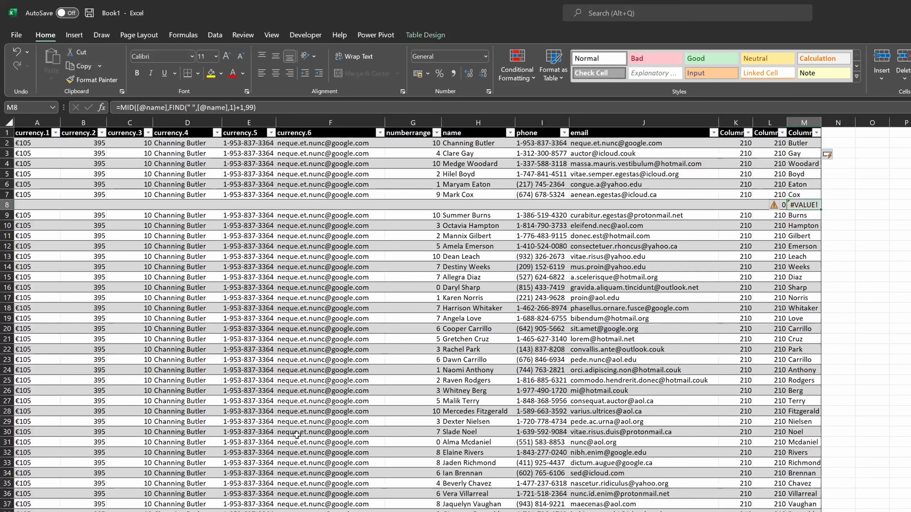
# - Copy the name T_OriginalHeaderNames from the VBA editor and rename the table to it
pyautogui.hotkey('alt', 'Tab')
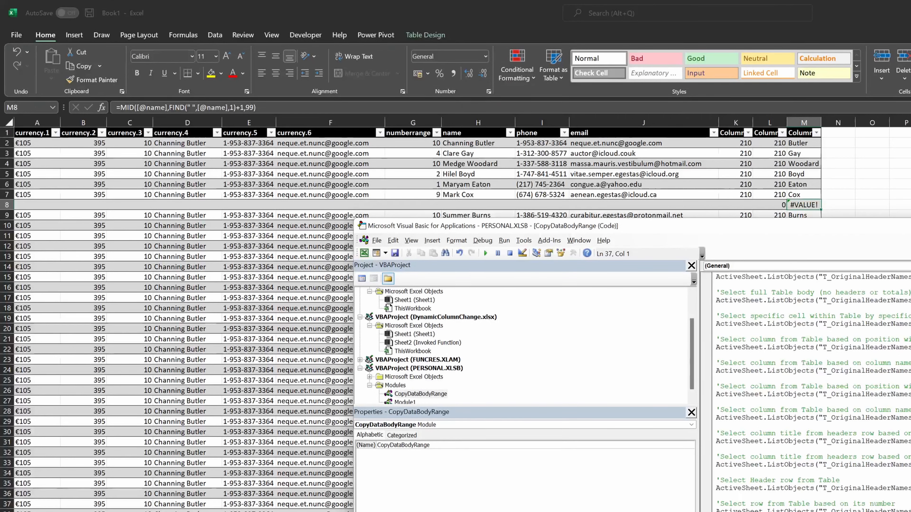
pyautogui.doubleClick(857, 348)
pyautogui.hotkey('ctrl', 'c')
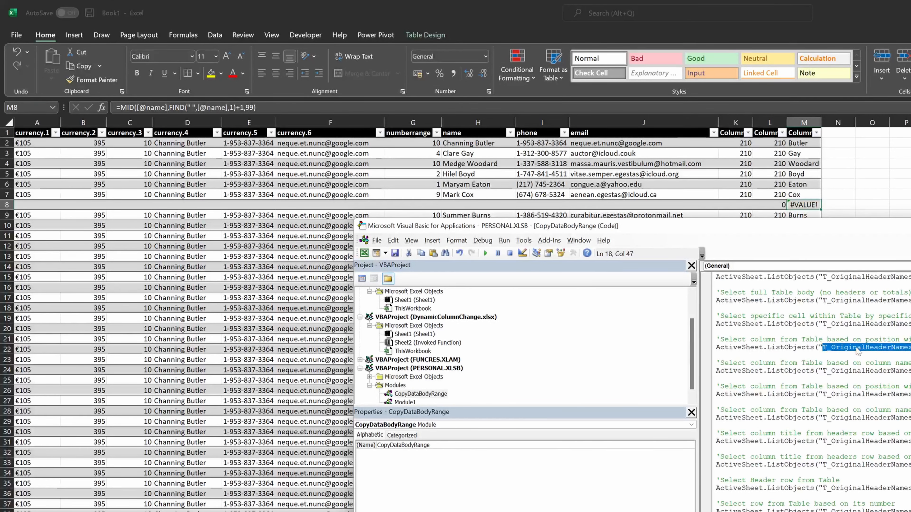
pyautogui.click(541, 174)
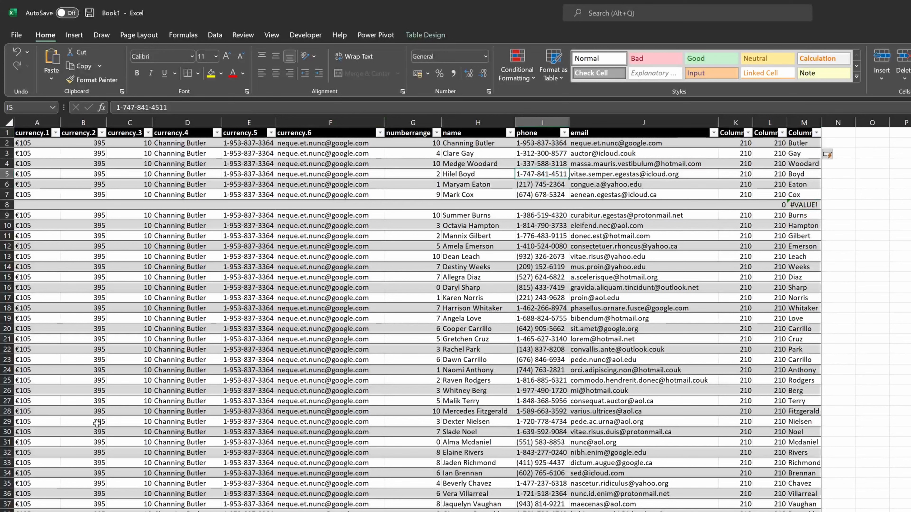
pyautogui.press('alt')
pyautogui.press('j')
pyautogui.press('t')
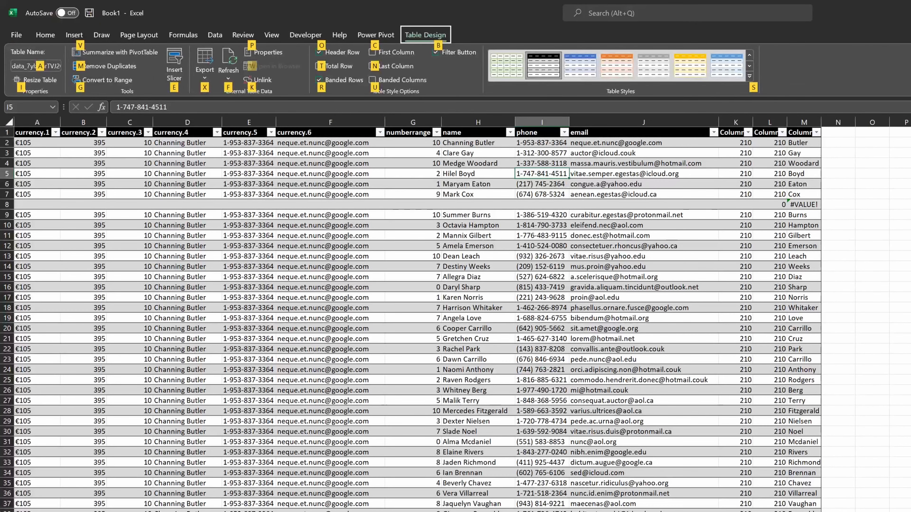
pyautogui.press('a')
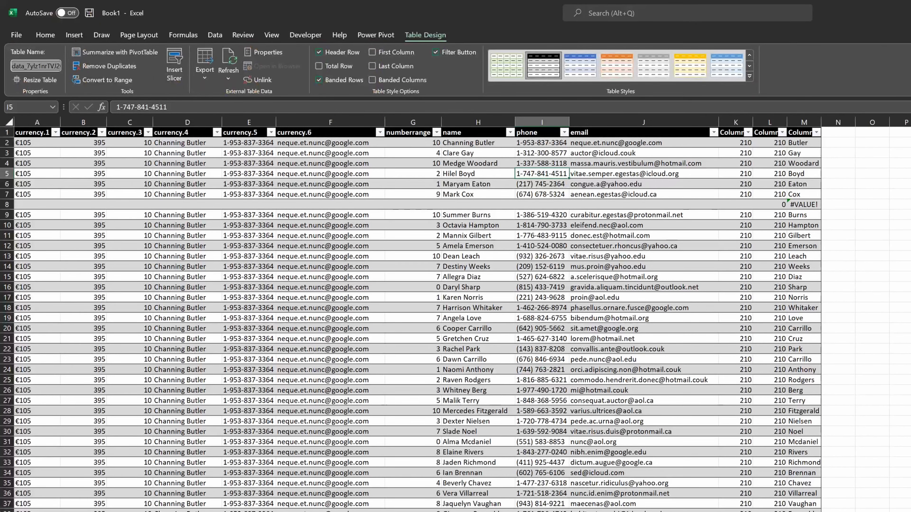
pyautogui.hotkey('ctrl', 'v')
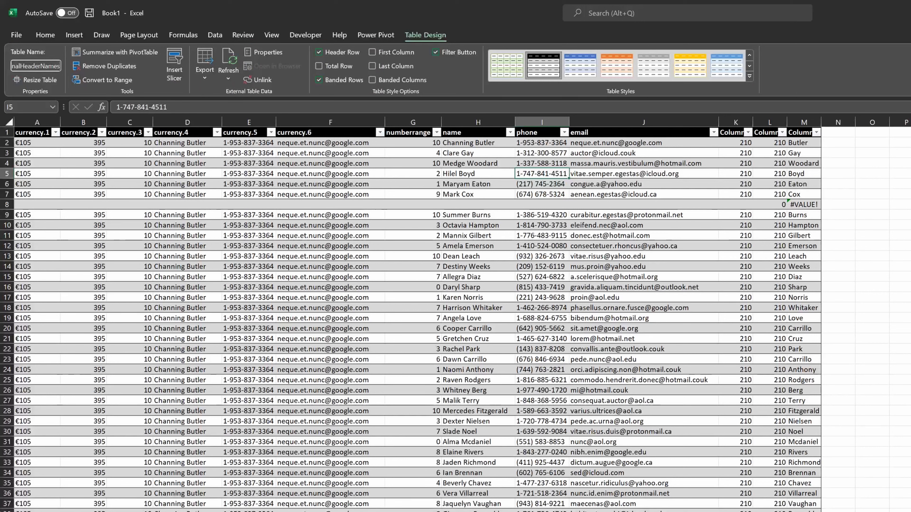
pyautogui.press('Return')
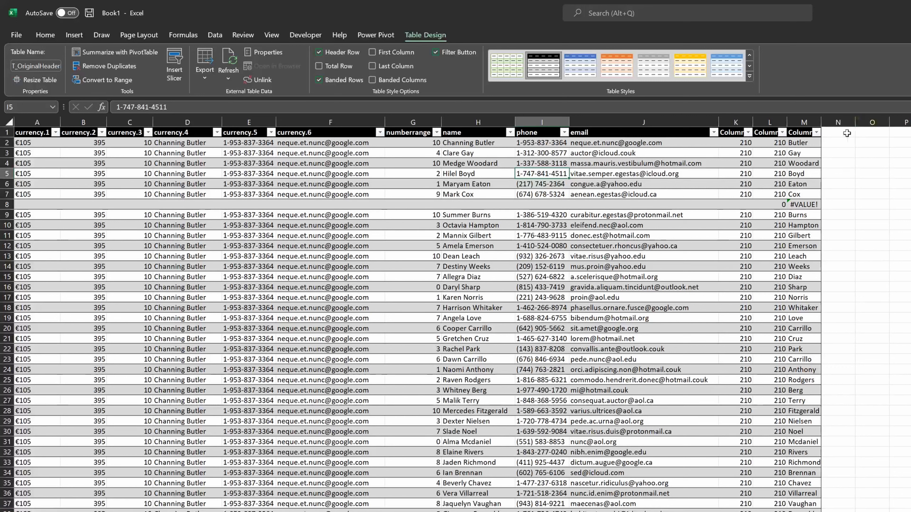
# - Insert a PivotTable from table T_OriginalHeaderNames on the existing sheet at cell O1
pyautogui.click(872, 116)
pyautogui.click(874, 133)
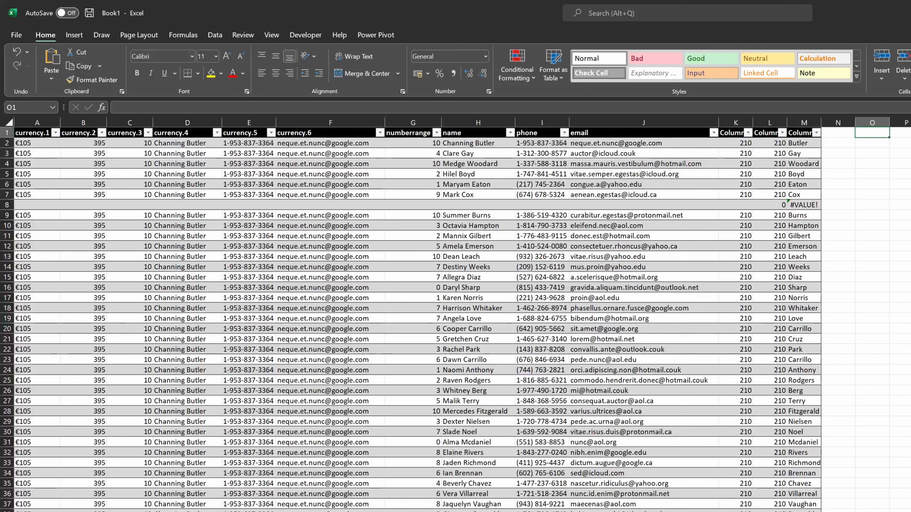
pyautogui.press('alt')
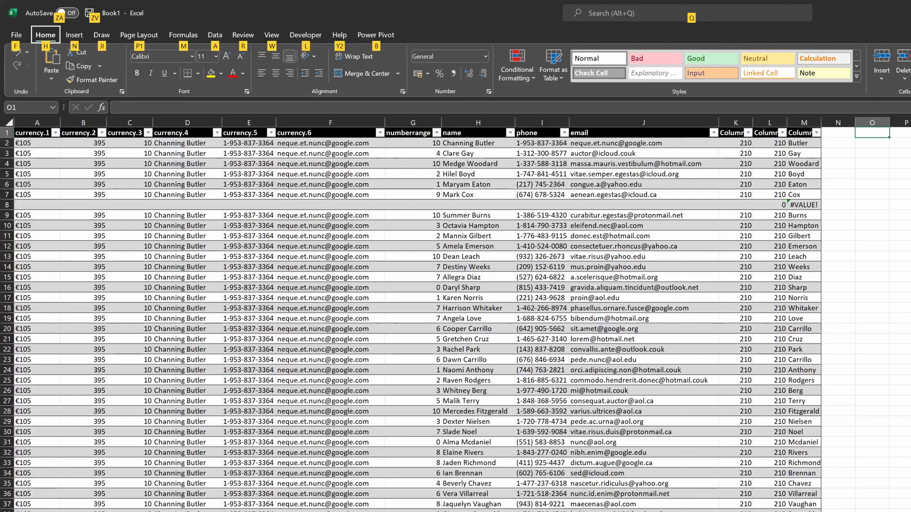
pyautogui.press('n')
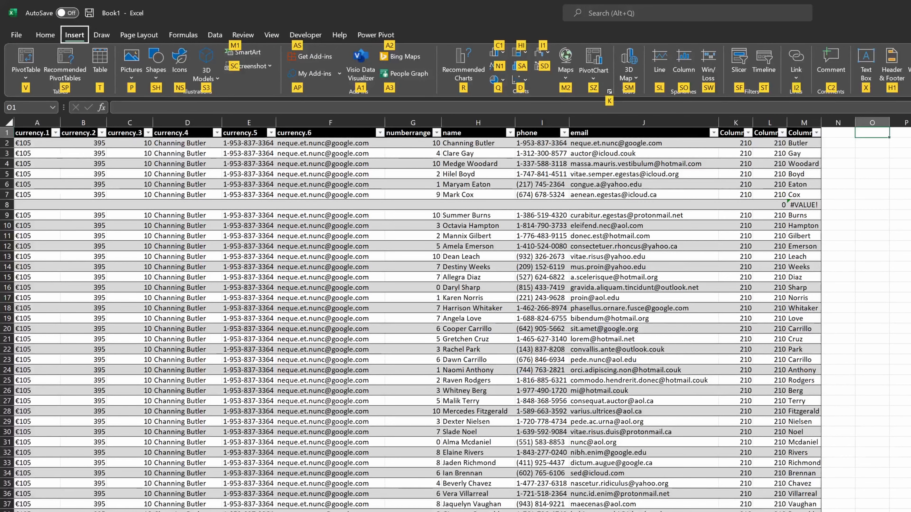
pyautogui.press('v')
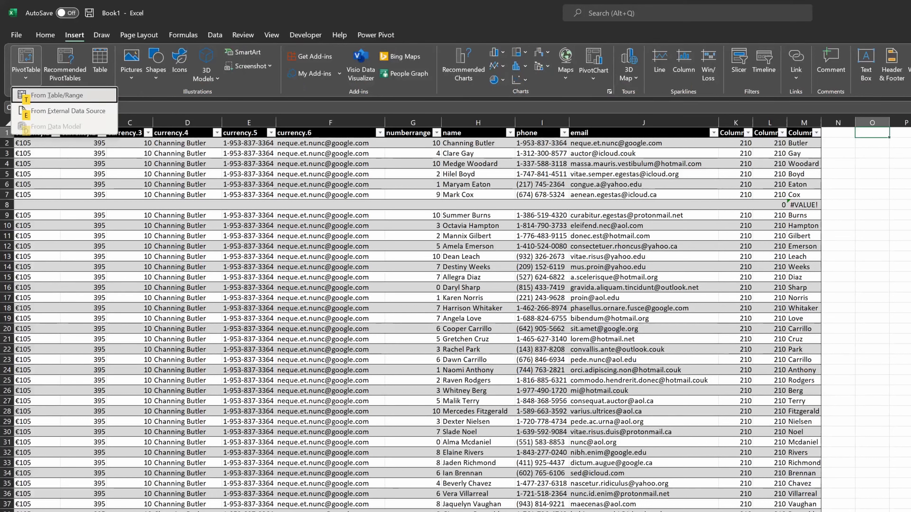
pyautogui.press('t')
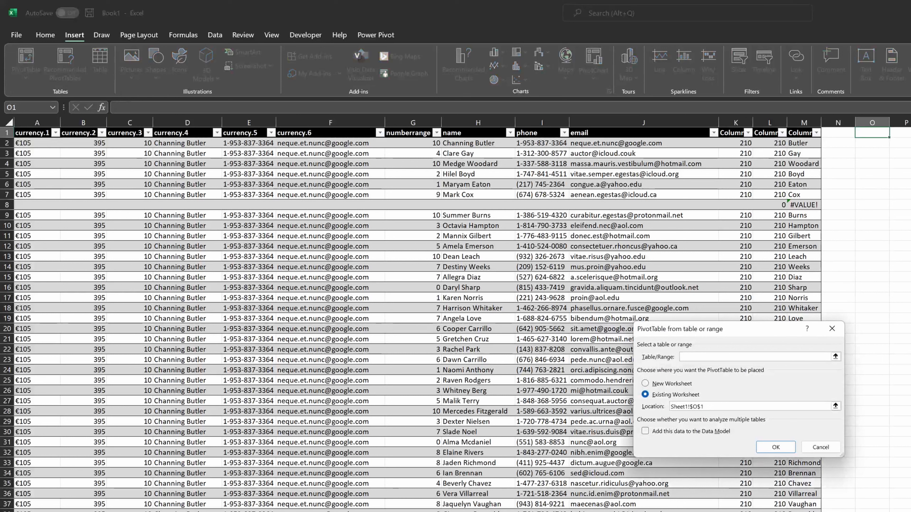
pyautogui.hotkey('ctrl', 'v')
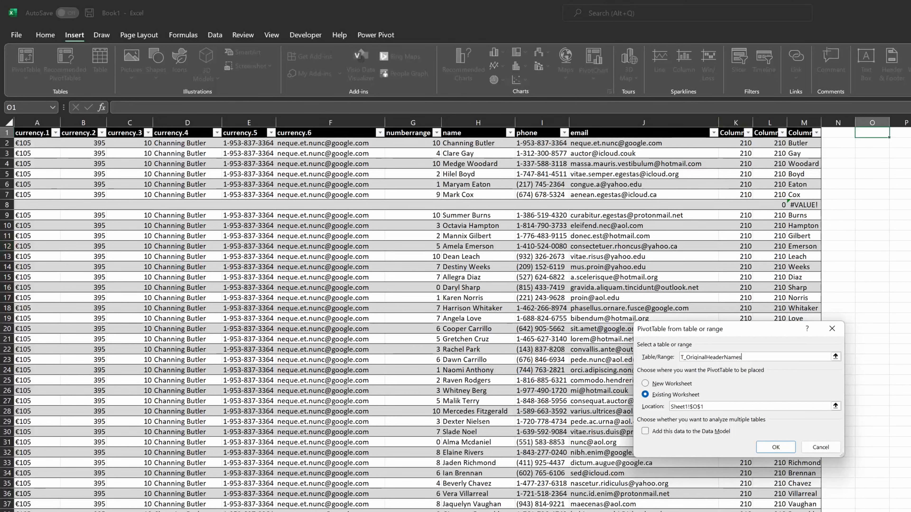
pyautogui.press('Return')
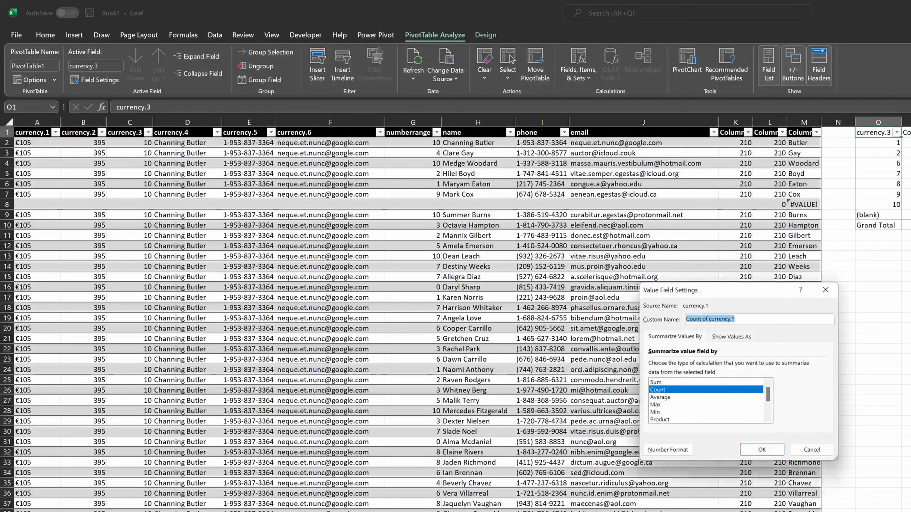
# - Set the currency.1 value field to summarize by Sum
pyautogui.click(678, 382)
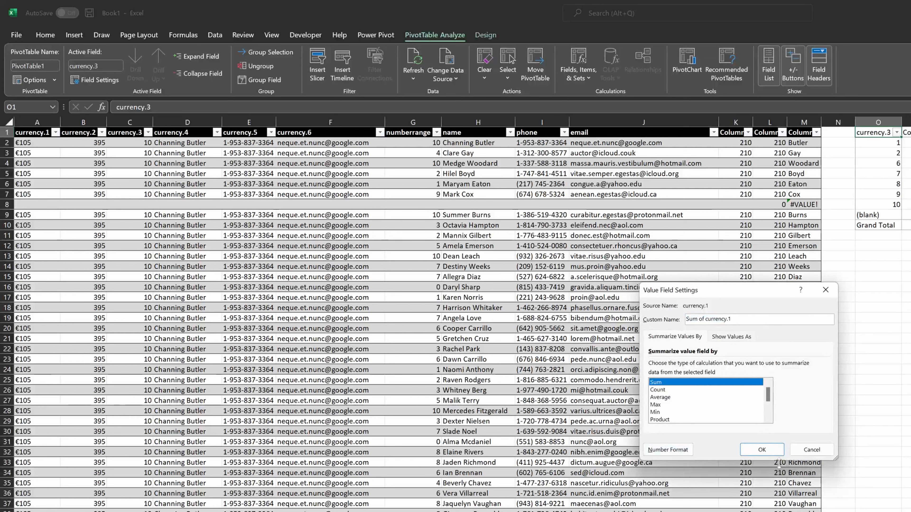
pyautogui.click(761, 449)
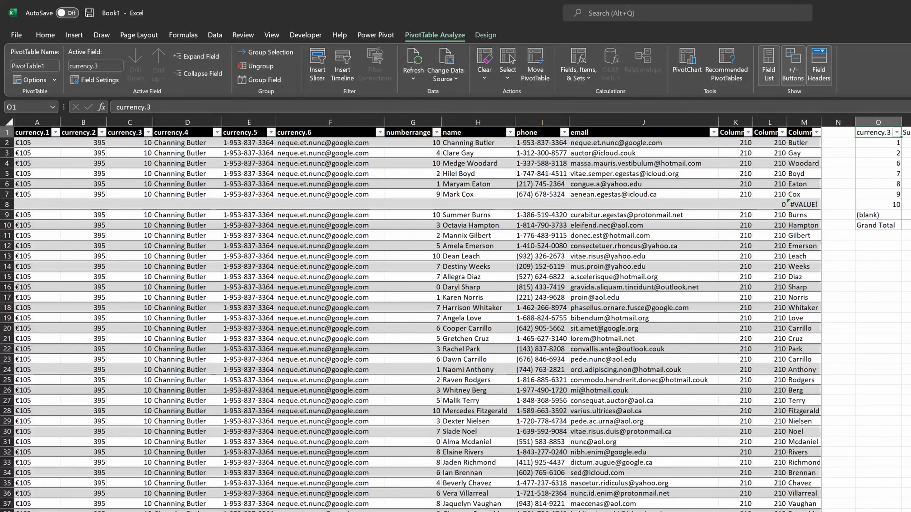
pyautogui.click(907, 194)
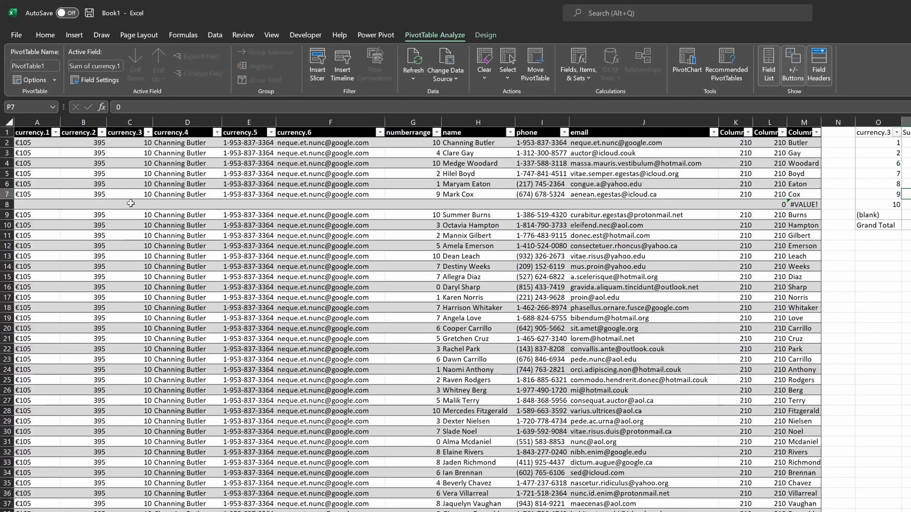
# - Insert a new table column before the currency.2 column
pyautogui.click(53, 216)
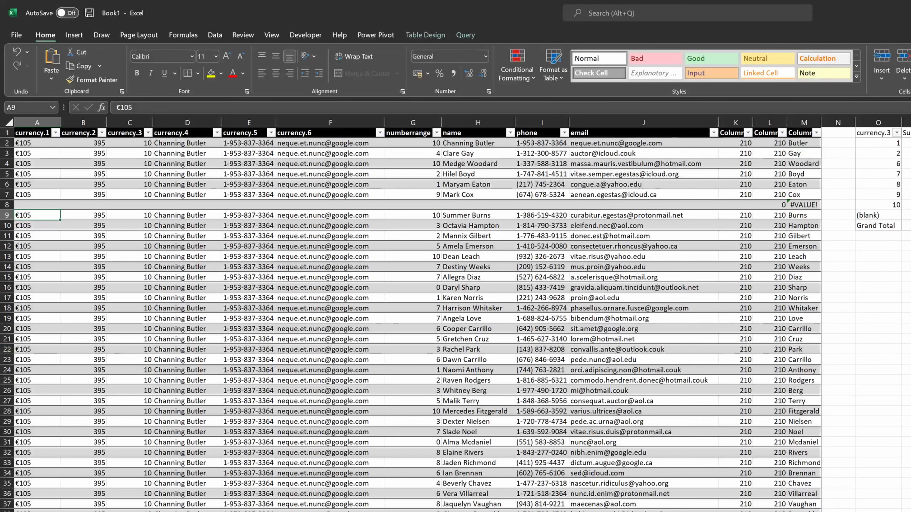
pyautogui.hotkey('ctrl', 'space')
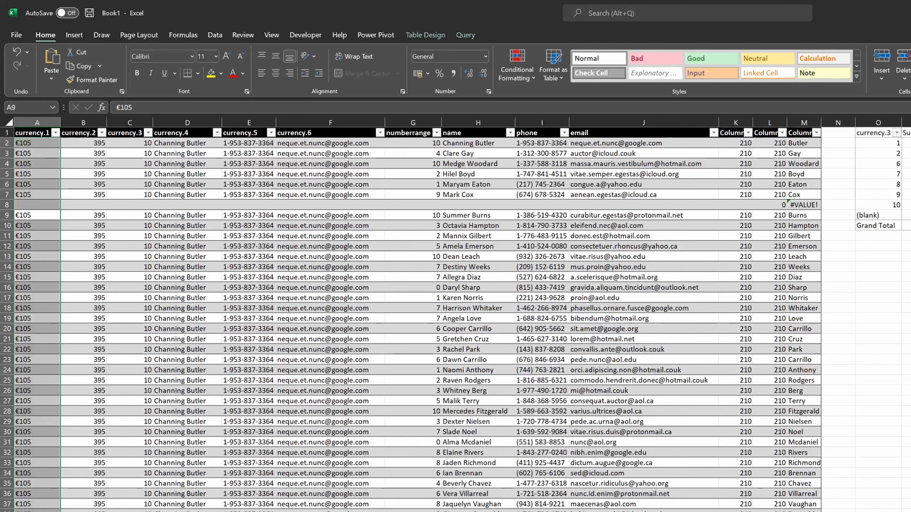
pyautogui.press('Right')
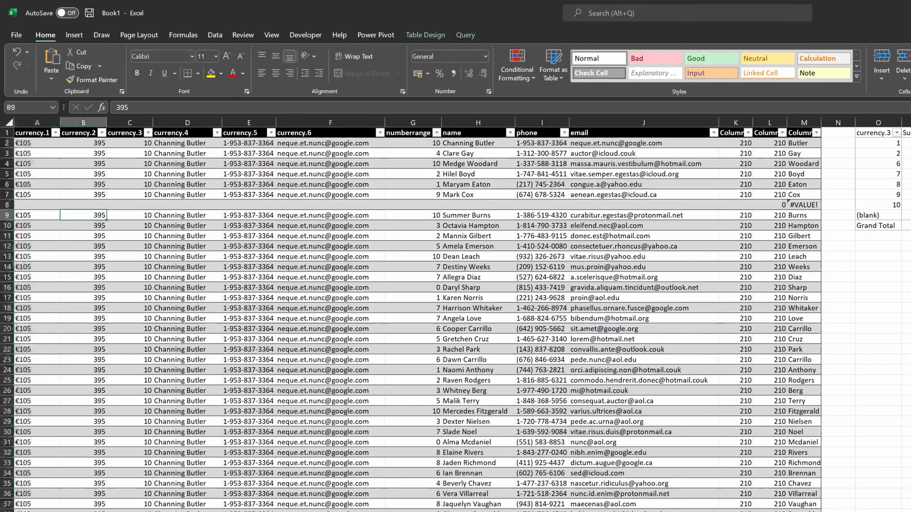
pyautogui.hotkey('ctrl', 'space')
pyautogui.hotkey('ctrl', 'space')
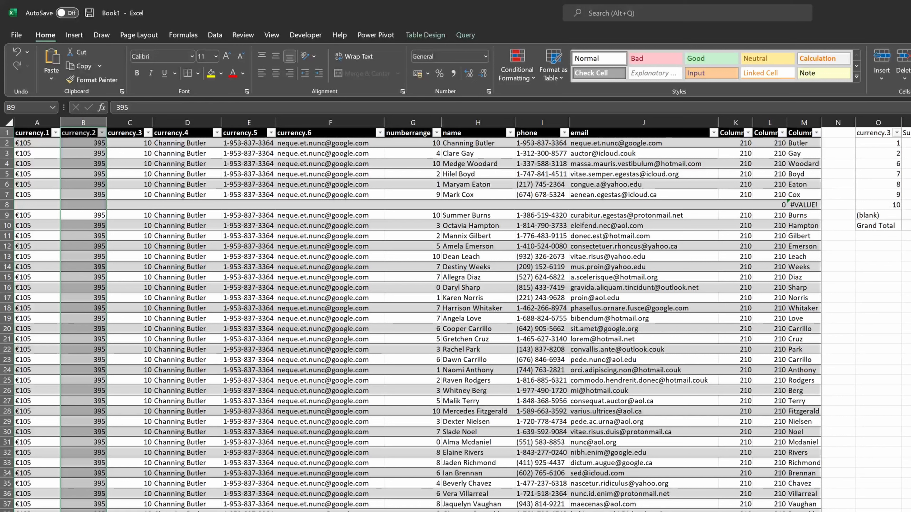
pyautogui.hotkey('ctrl', 'shift', '=')
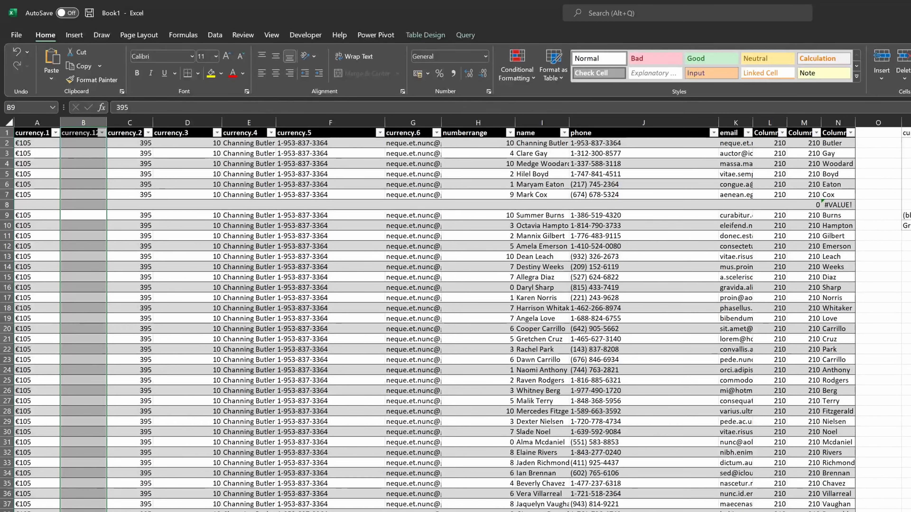
pyautogui.press('Up')
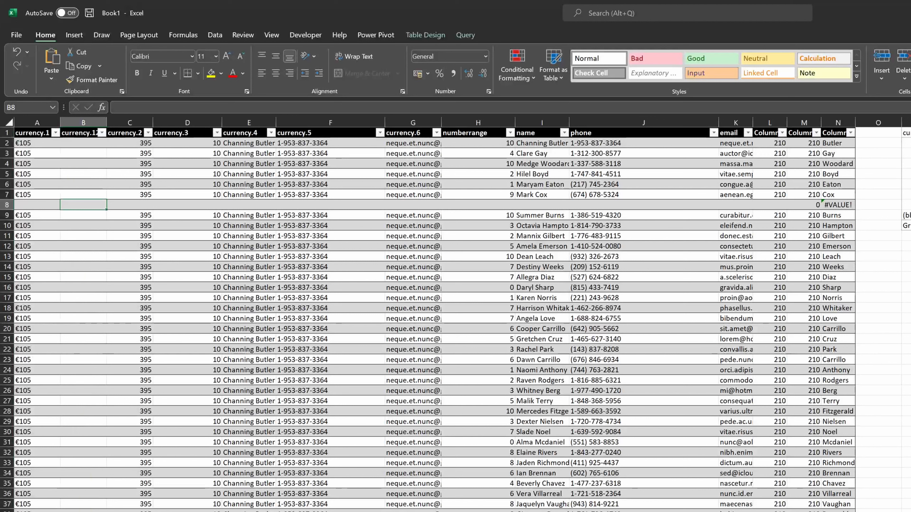
pyautogui.hotkey('ctrl', 'Up')
pyautogui.press('Down')
pyautogui.write('=')
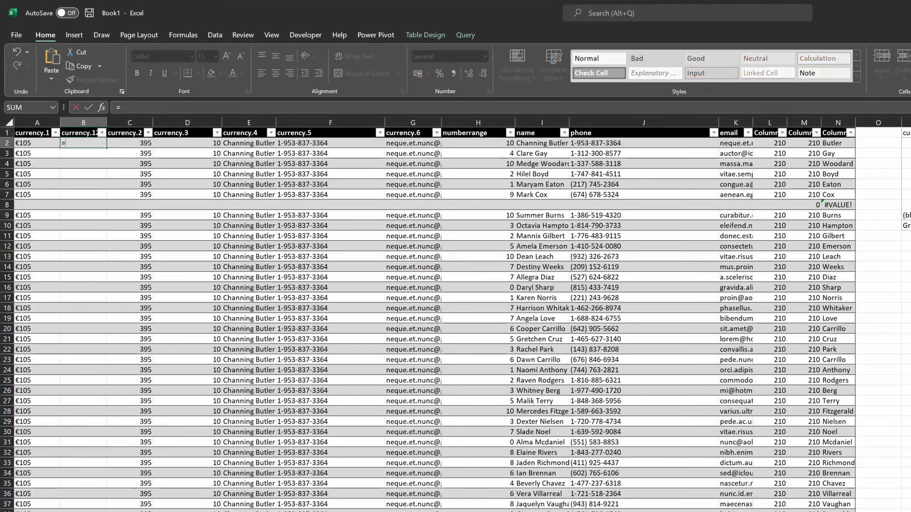
pyautogui.press('Left')
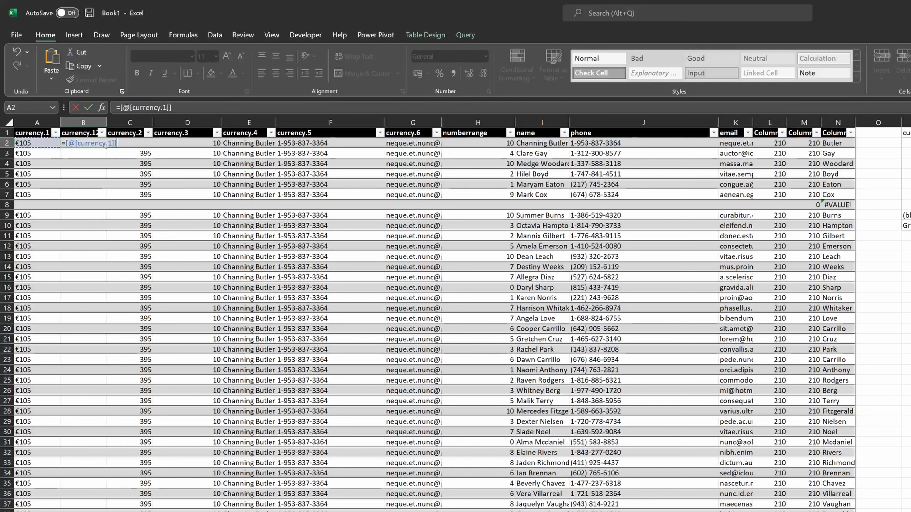
pyautogui.press('Escape')
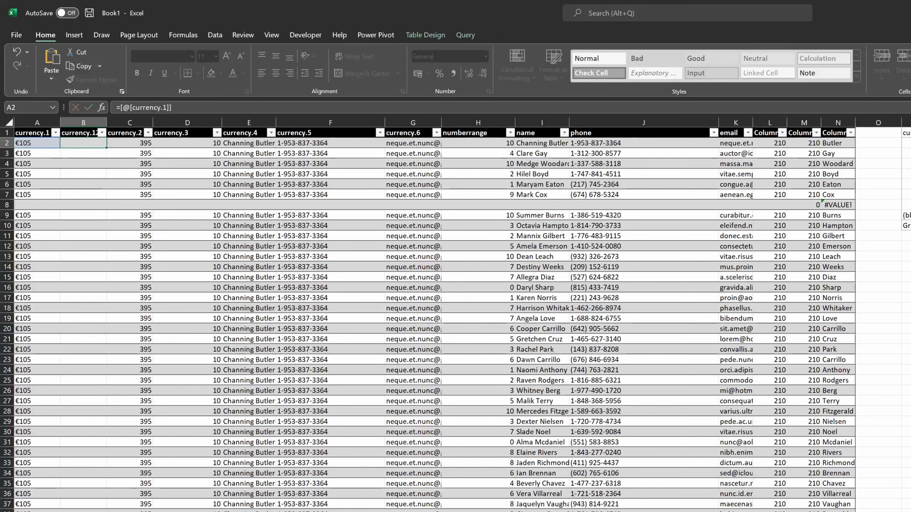
# - Fill the new table column with the formula =--[@[currency.1]] to turn the currency.1 text into numbers
pyautogui.write('=--')
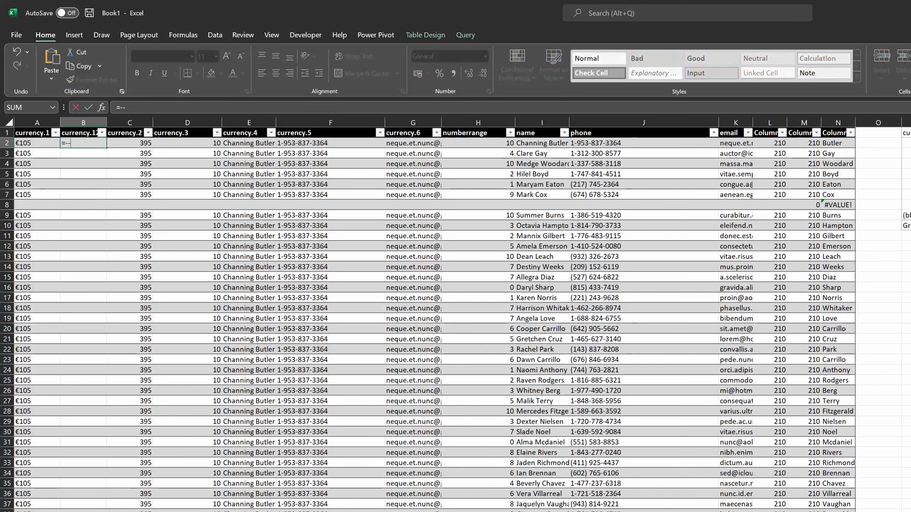
pyautogui.press('Left')
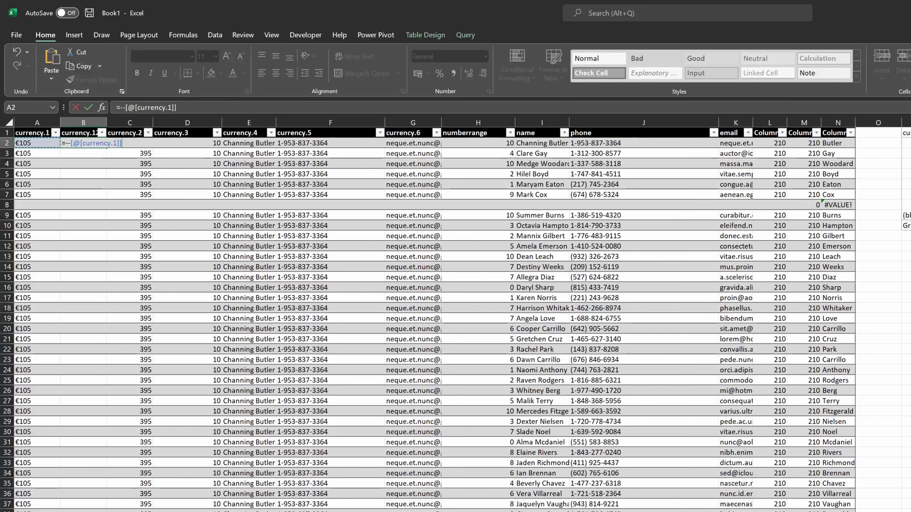
pyautogui.hotkey('ctrl', 'Return')
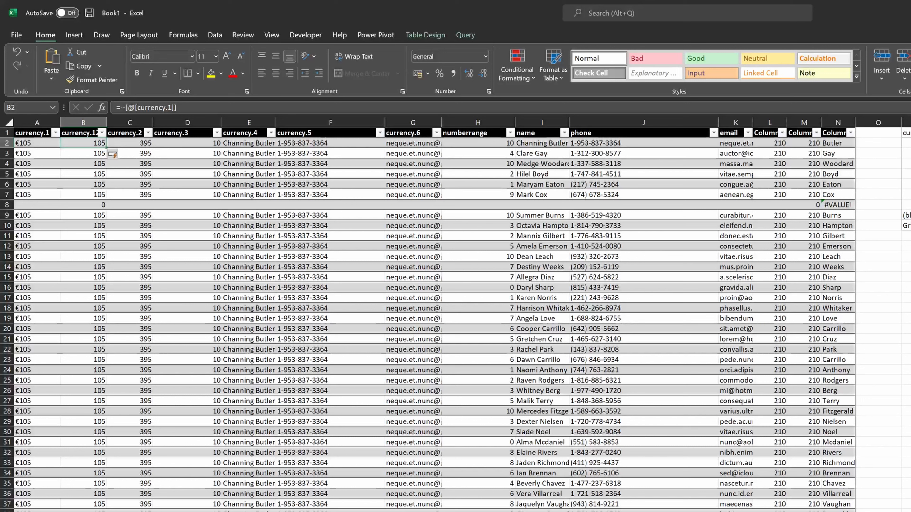
# - Change the new column's formula to =[@[currency.1]]*1
pyautogui.click(37, 143)
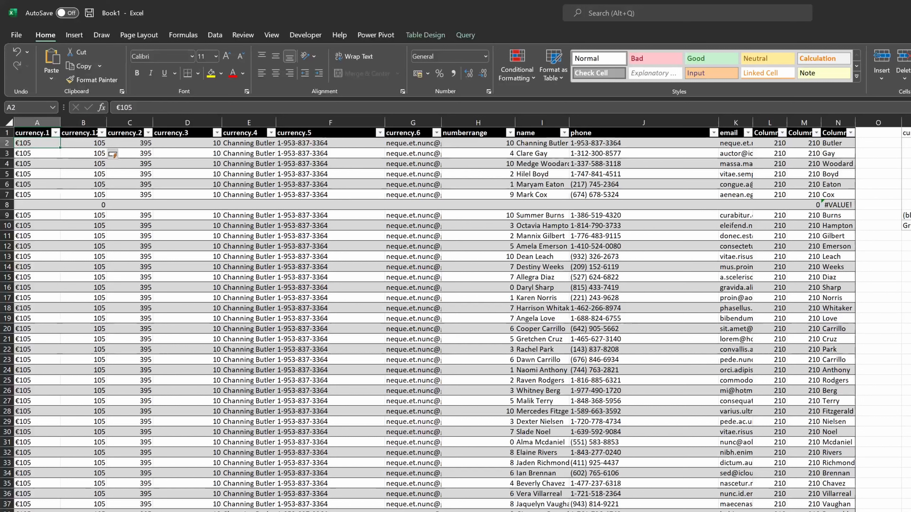
pyautogui.click(83, 143)
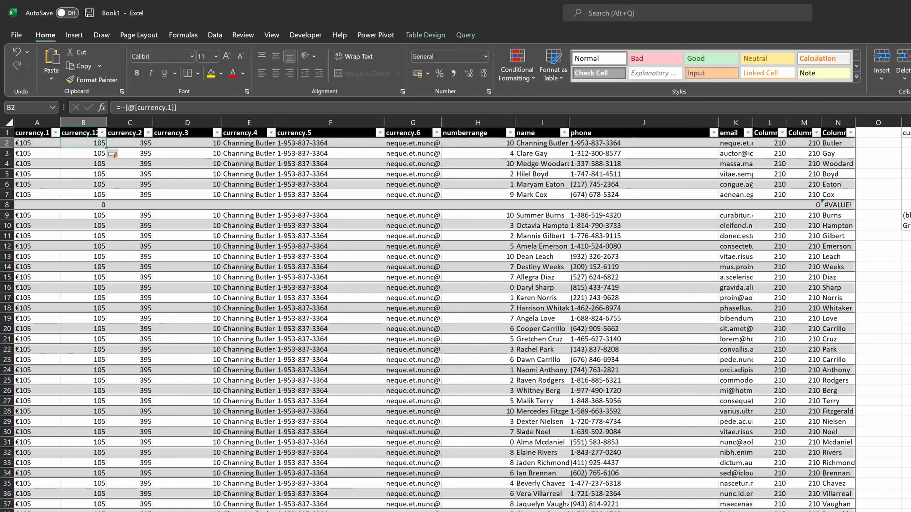
pyautogui.press('F2')
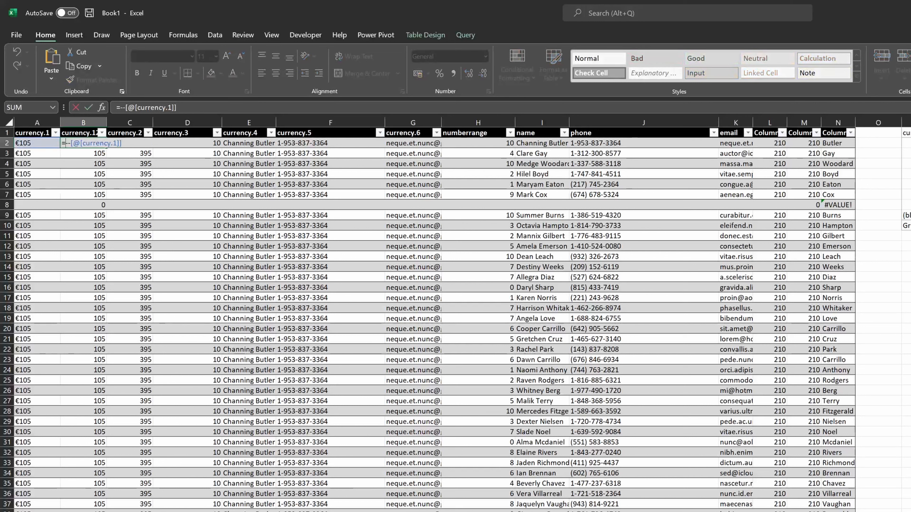
pyautogui.press('Delete')
pyautogui.press('Delete')
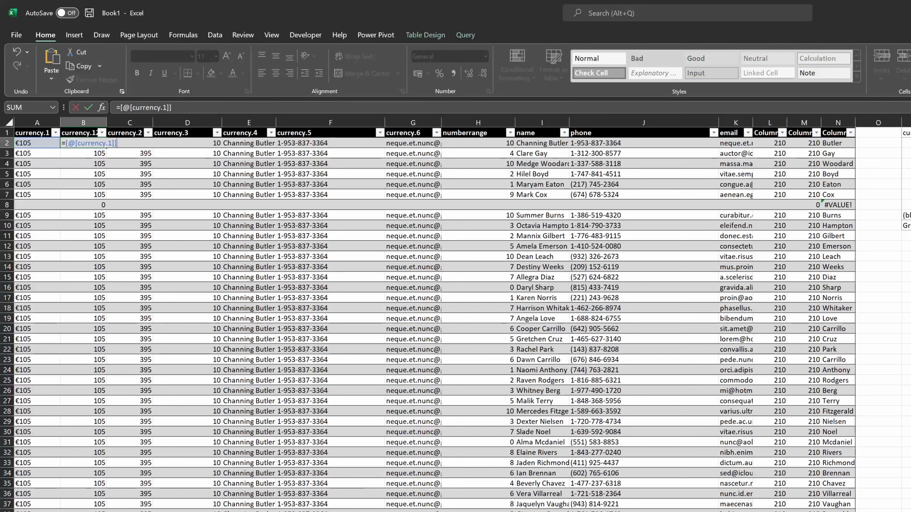
pyautogui.write('*1')
pyautogui.press('Return')
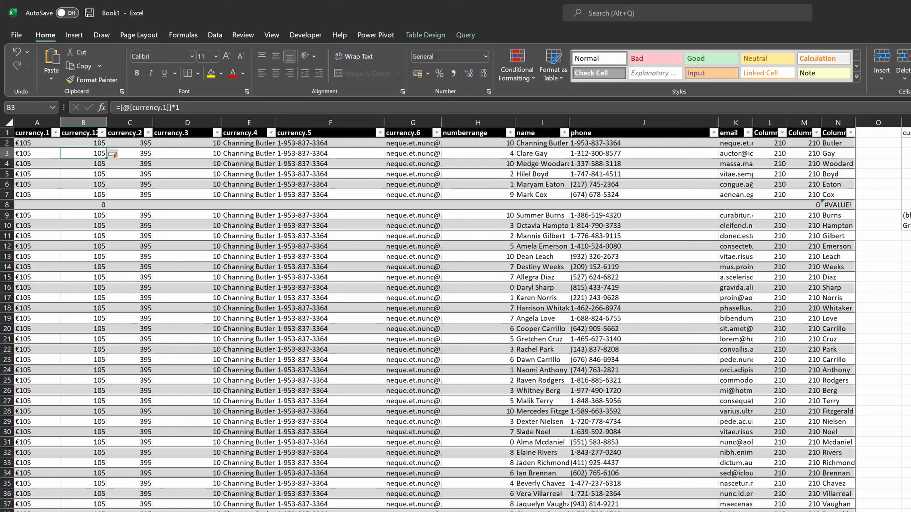
# - Change the new column's formula back to =--[@[currency.1]]
pyautogui.press('Up')
pyautogui.press('F2')
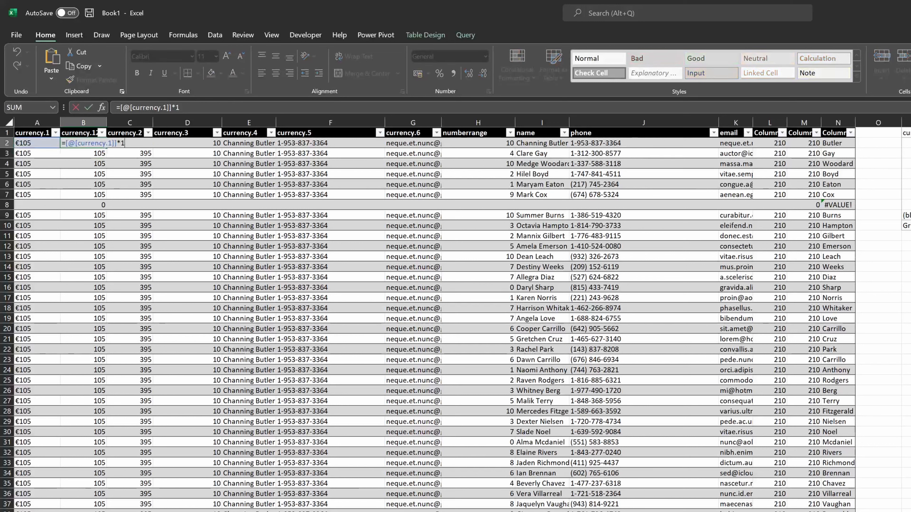
pyautogui.press('BackSpace')
pyautogui.press('BackSpace')
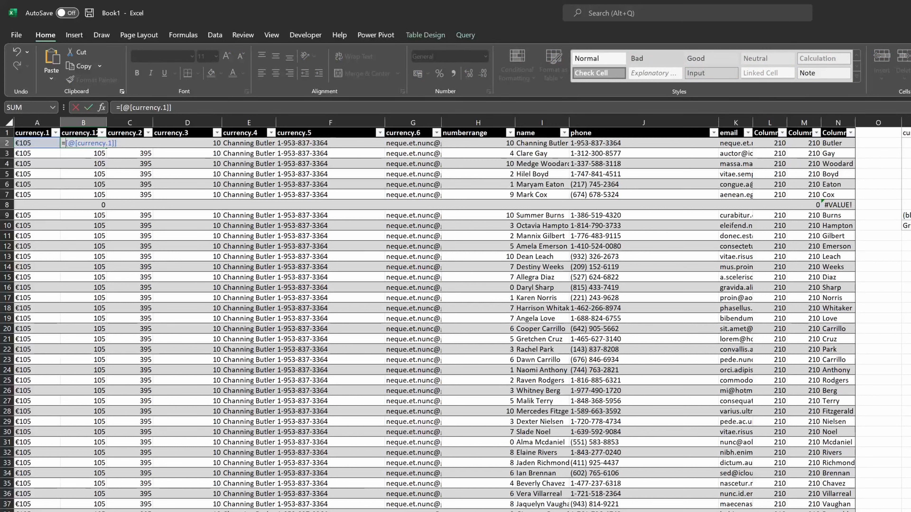
pyautogui.write('--')
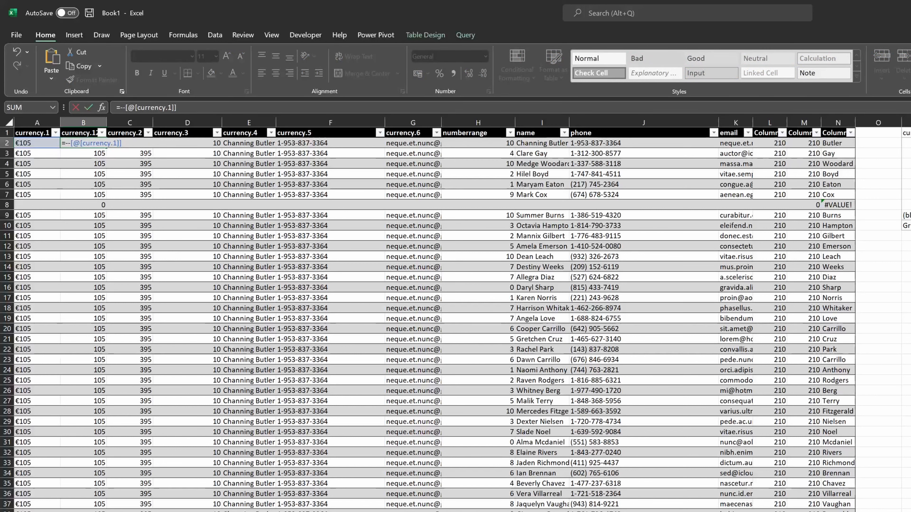
pyautogui.press('Return')
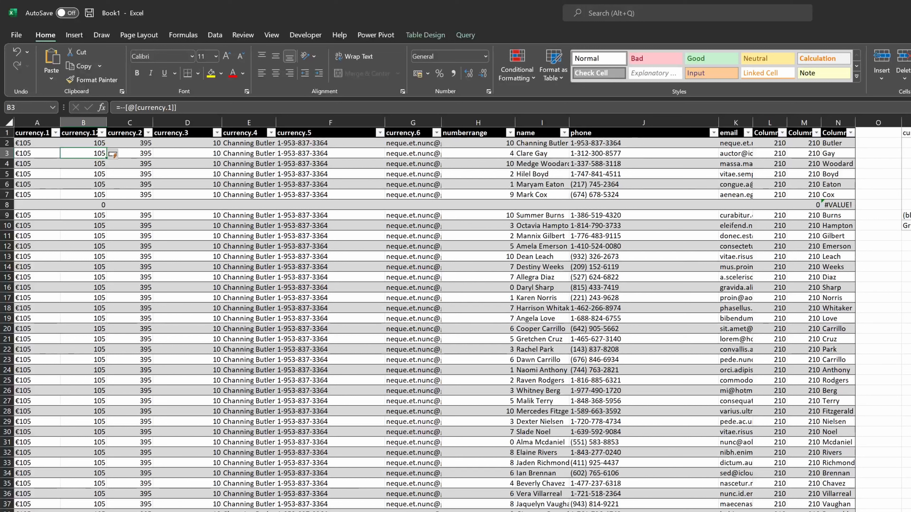
# - Open the table's query for editing in the Power Query Editor
pyautogui.click(465, 34)
pyautogui.click(16, 65)
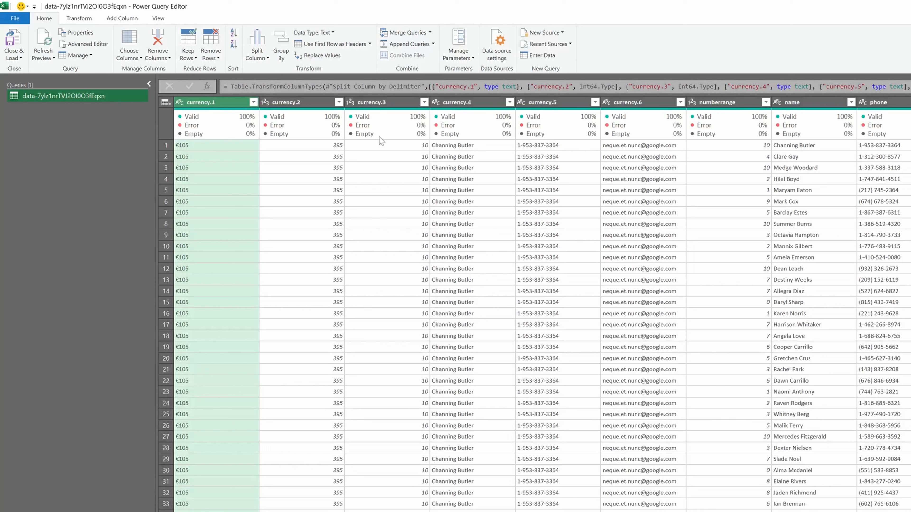
pyautogui.moveTo(385, 138)
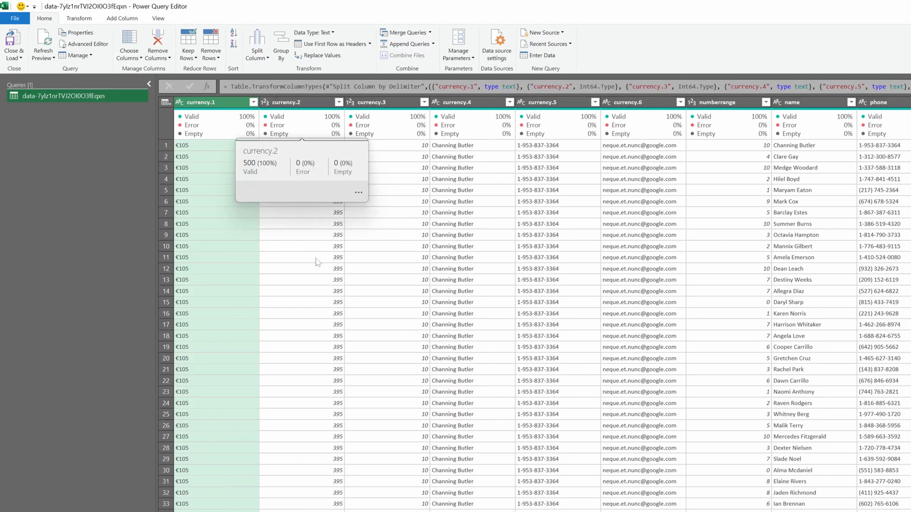
# - Try to change the currency.1 column type to Currency, replacing the existing type conversion
pyautogui.click(179, 103)
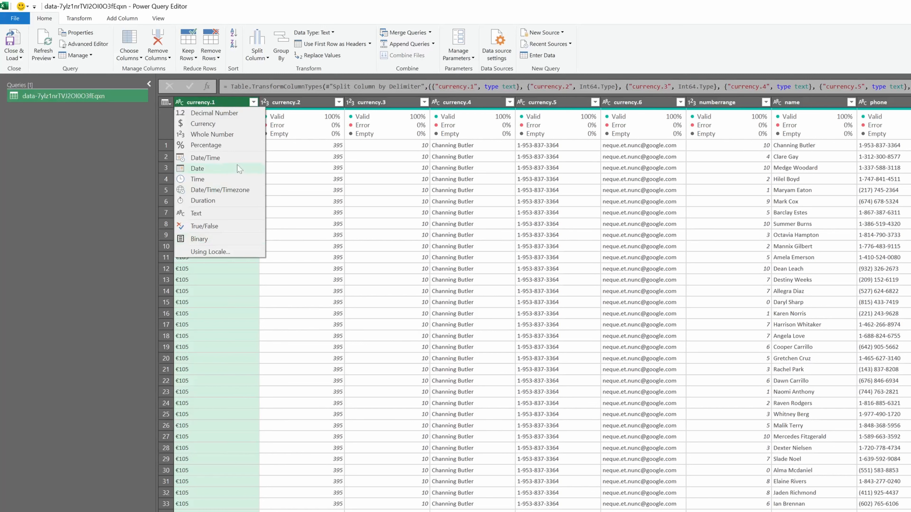
pyautogui.click(234, 127)
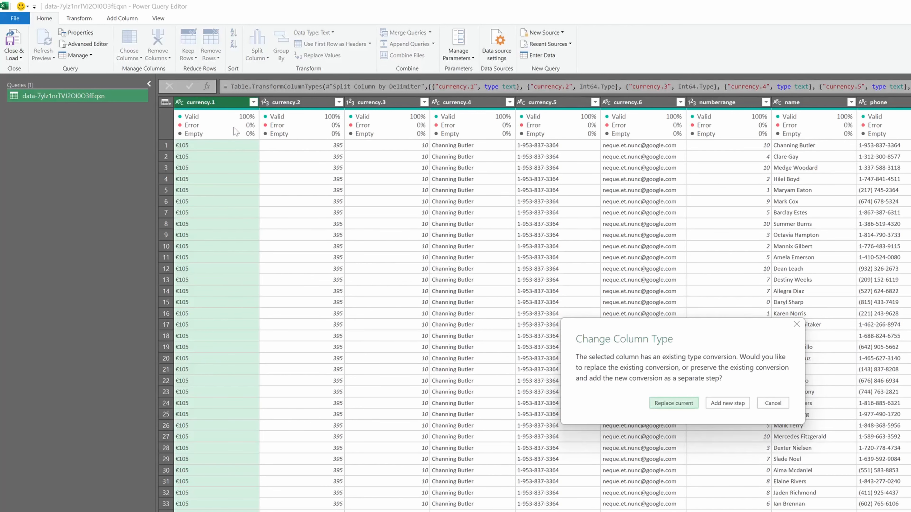
pyautogui.click(674, 403)
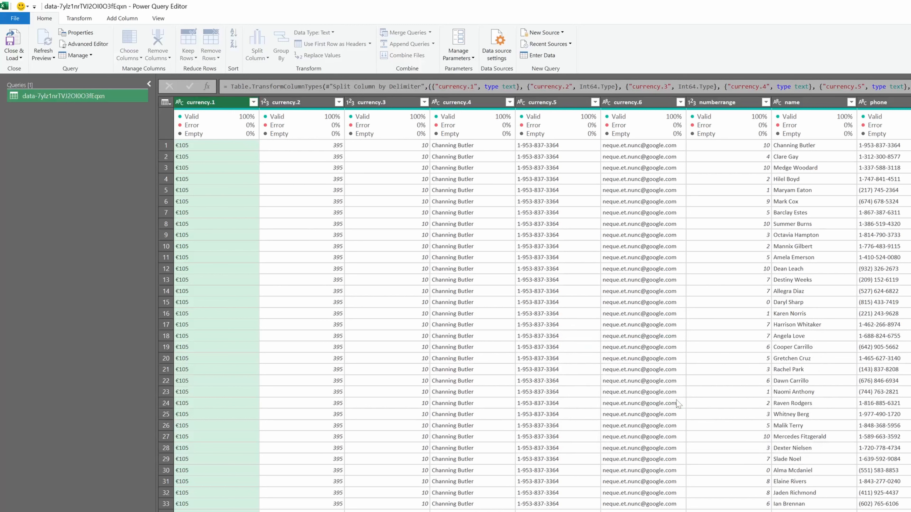
# - Open Change Type with Locale for the currency.1 column and set its data type to Currency
pyautogui.click(219, 149)
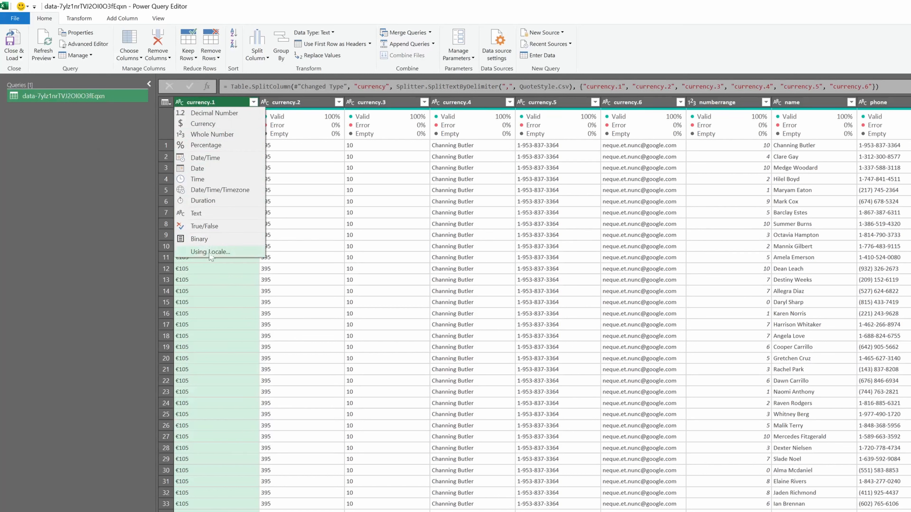
pyautogui.click(221, 253)
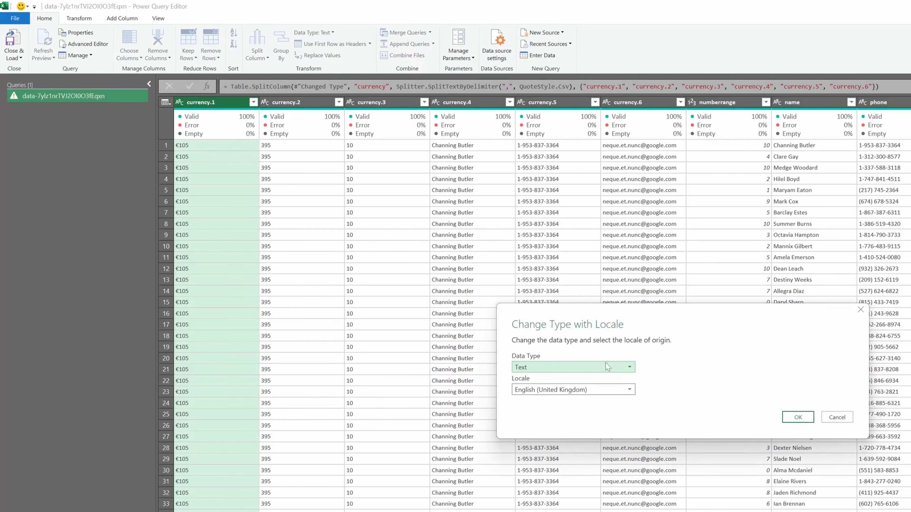
pyautogui.click(571, 372)
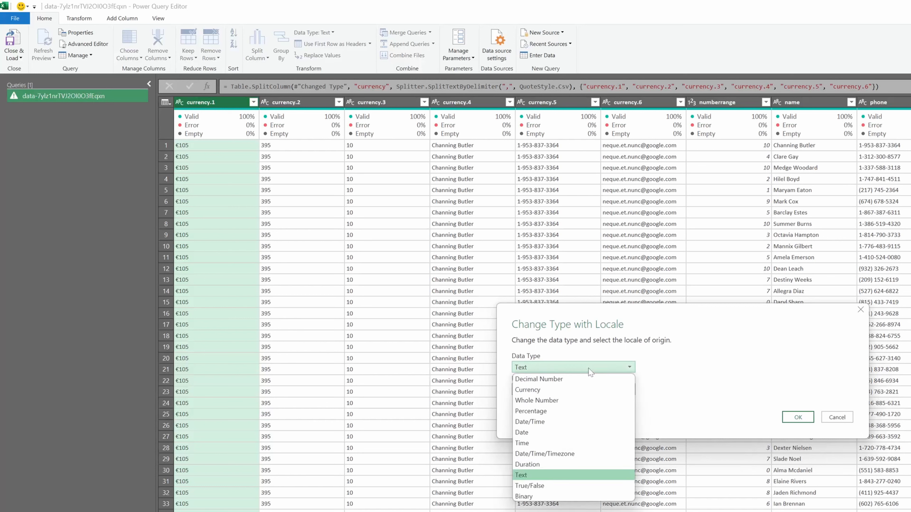
pyautogui.click(572, 390)
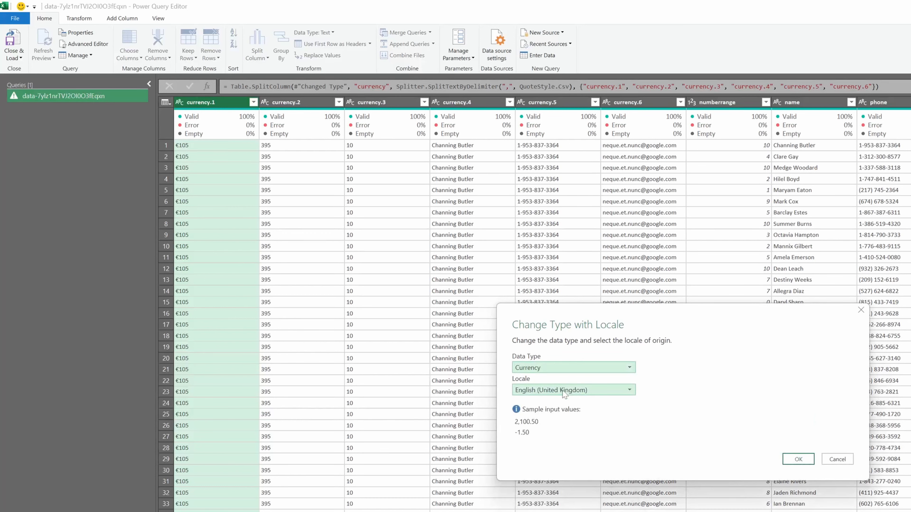
# - Open the Locale list in the Change Type with Locale dialog and scroll through all available locales
pyautogui.click(564, 393)
pyautogui.scroll(-2, 592, 432)
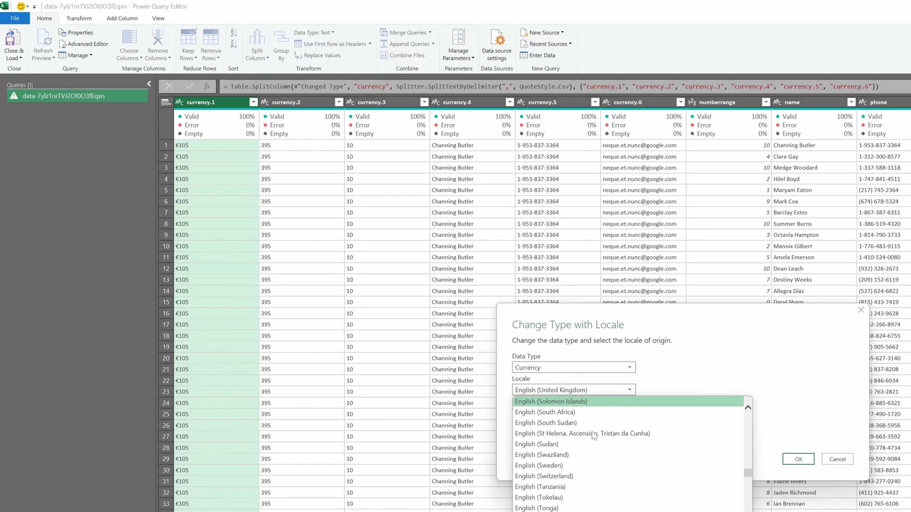
pyautogui.scroll(-5, 593, 435)
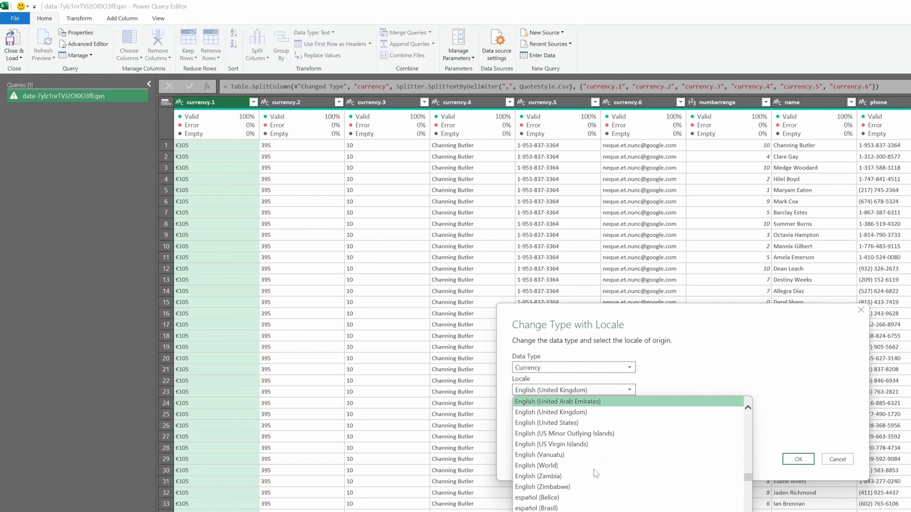
pyautogui.scroll(-1, 595, 474)
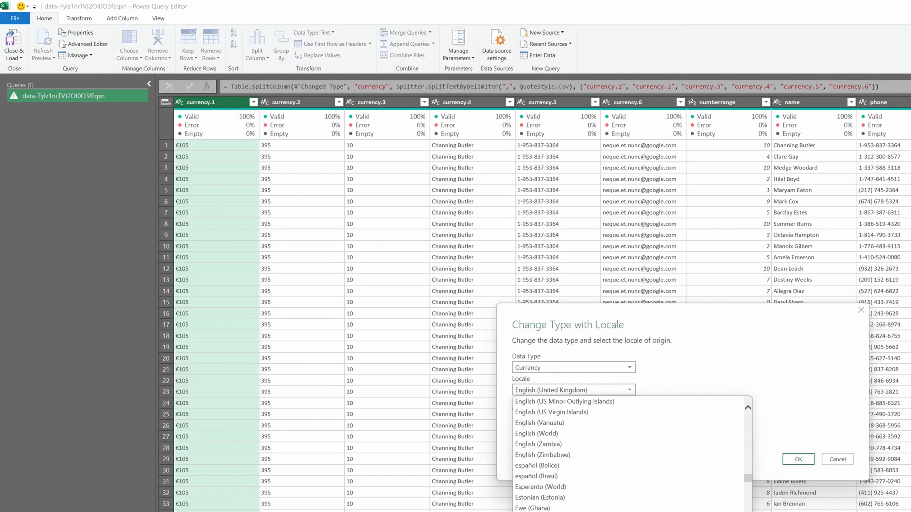
pyautogui.scroll(10, 554, 492)
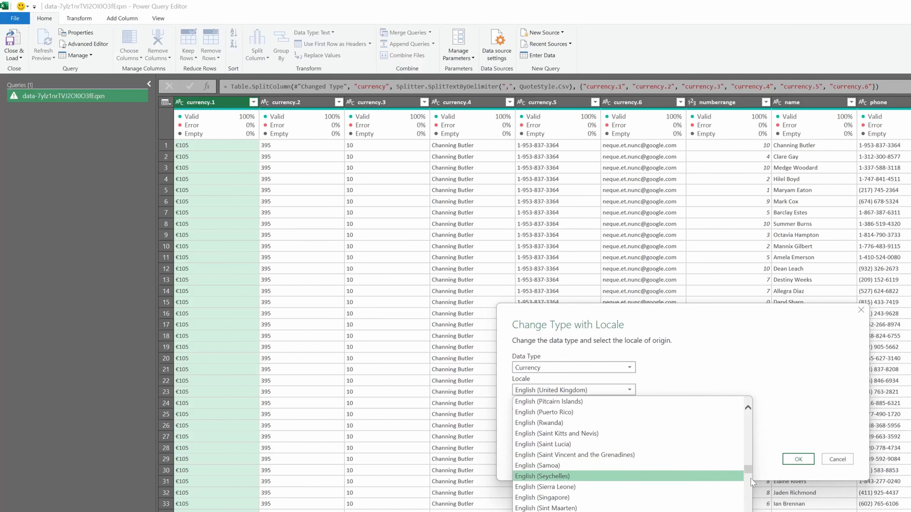
pyautogui.moveTo(745, 461); pyautogui.dragTo(746, 413)
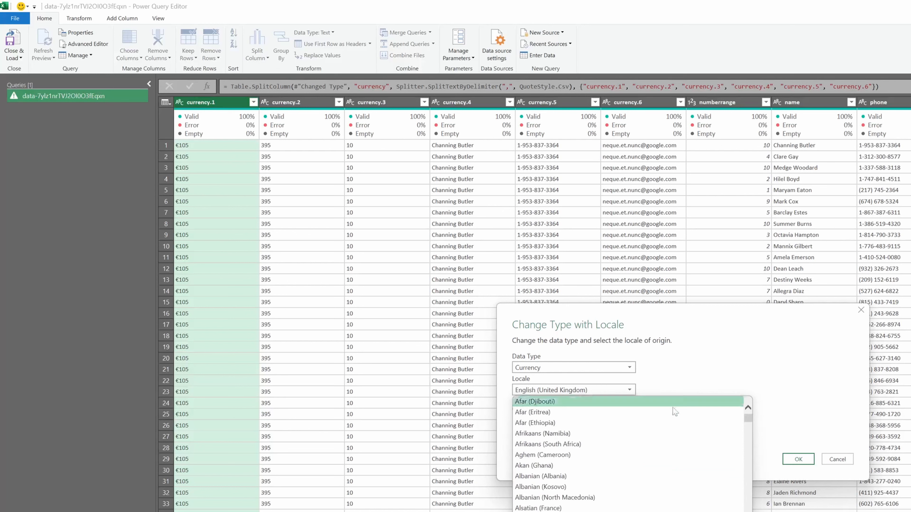
pyautogui.scroll(-3, 645, 431)
pyautogui.scroll(-12, 644, 441)
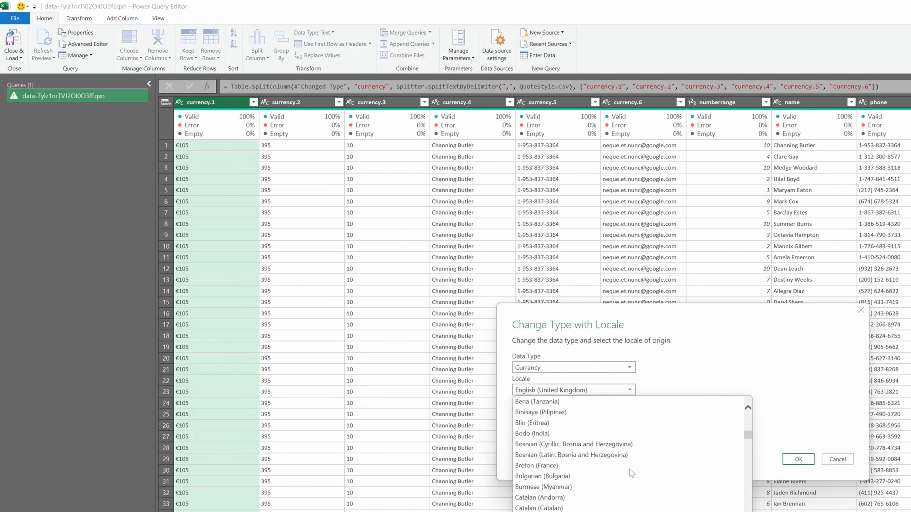
pyautogui.scroll(-12, 631, 467)
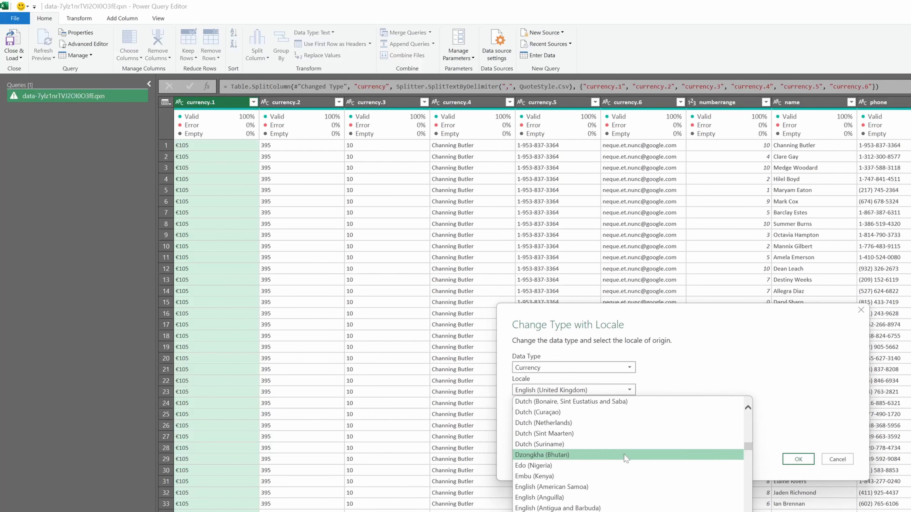
pyautogui.scroll(-2, 616, 442)
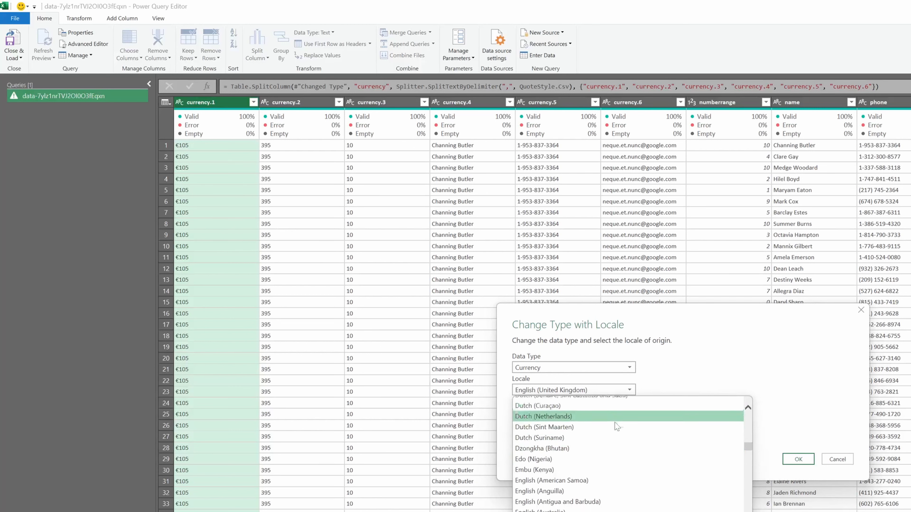
pyautogui.scroll(-6, 615, 427)
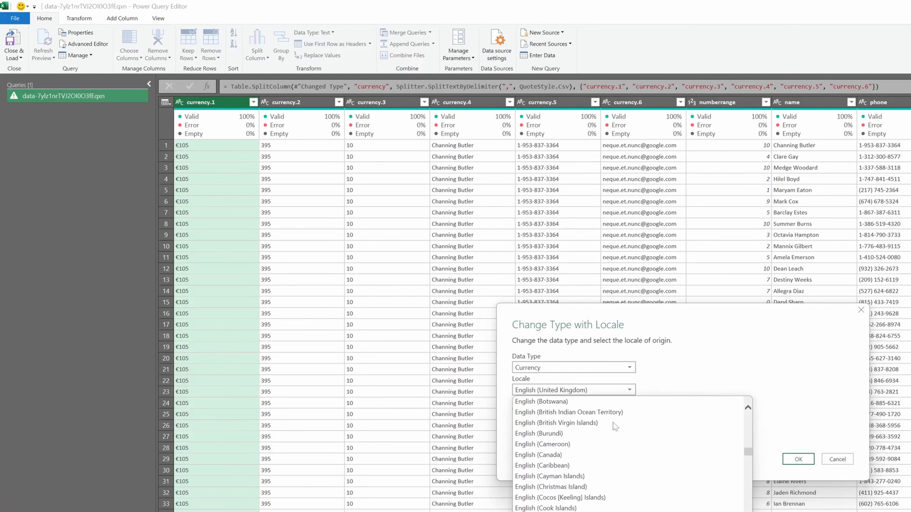
pyautogui.scroll(-7, 615, 427)
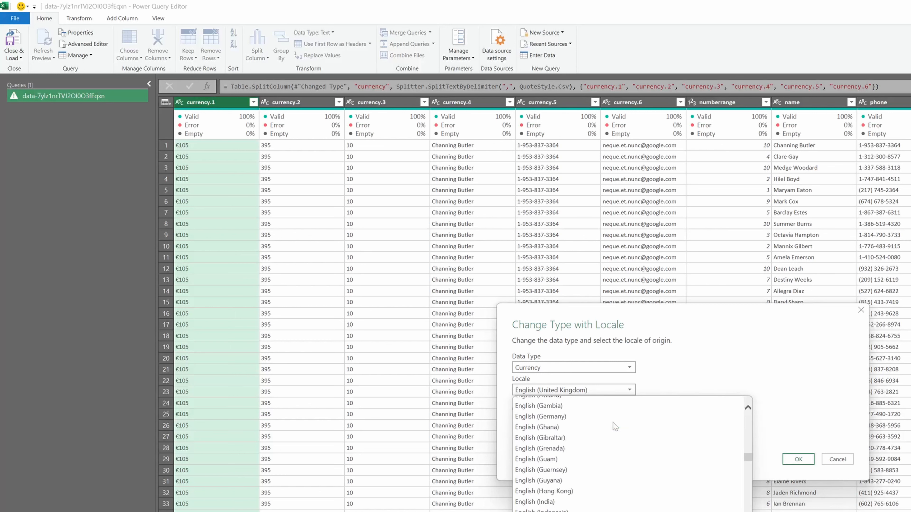
pyautogui.scroll(-9, 645, 428)
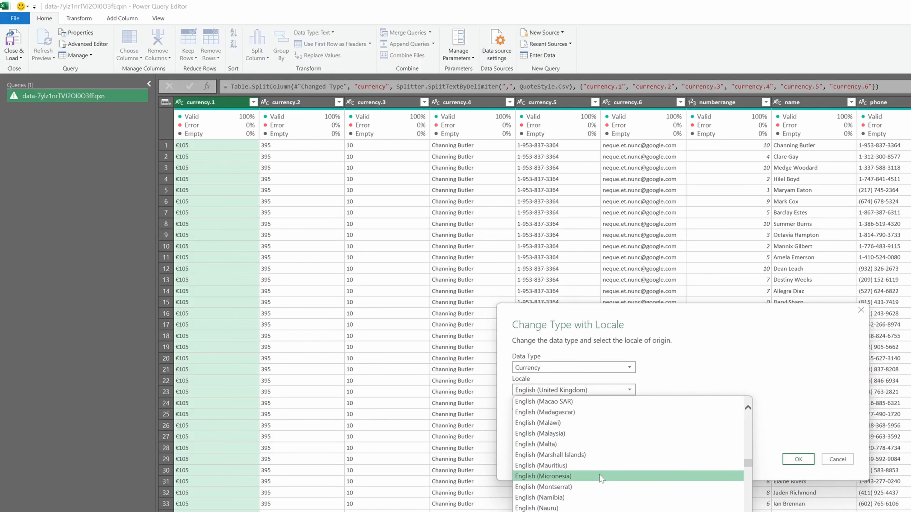
pyautogui.scroll(-10, 600, 488)
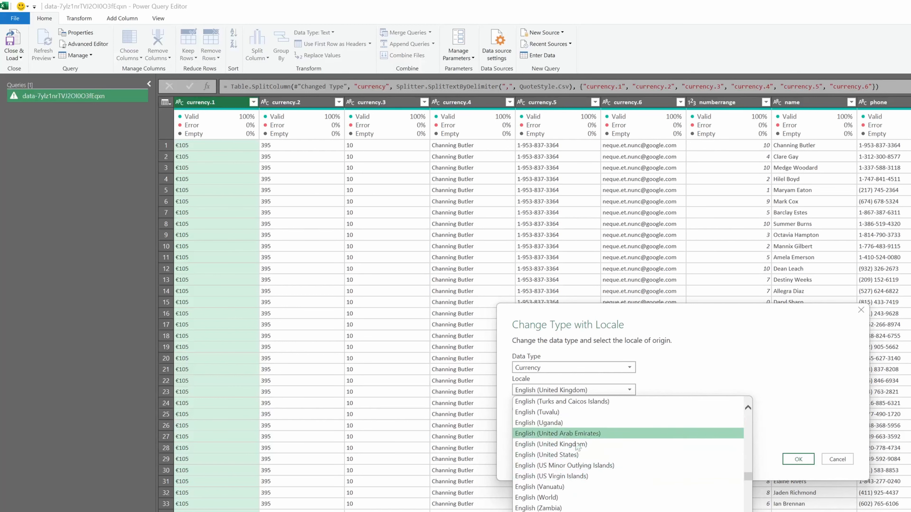
pyautogui.scroll(-1, 565, 495)
pyautogui.scroll(-15, 566, 496)
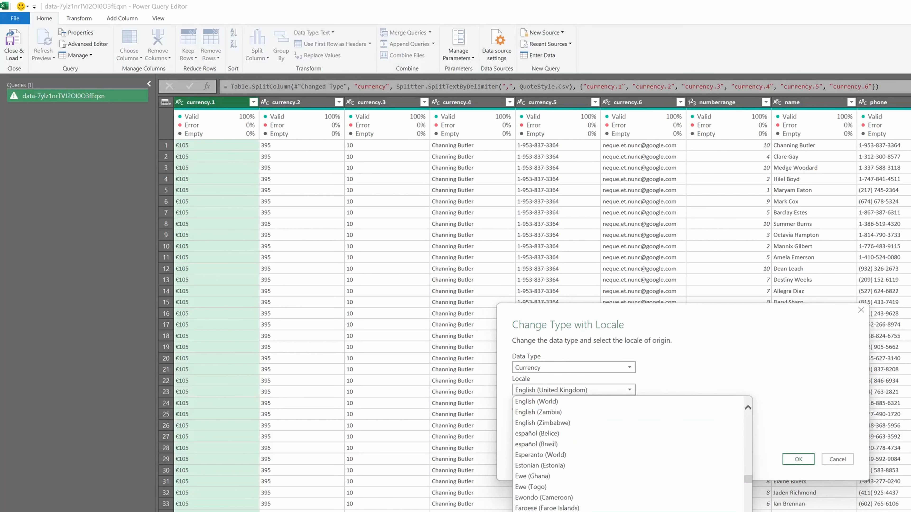
pyautogui.scroll(-7, 574, 489)
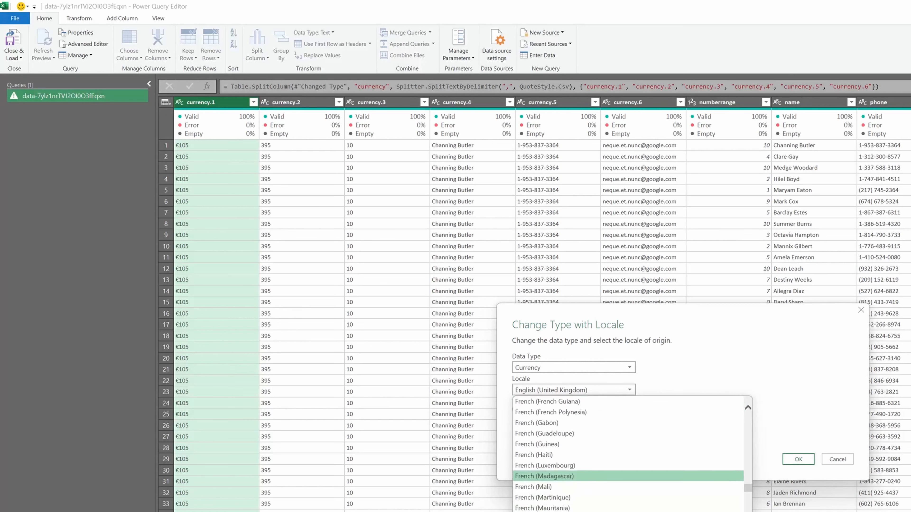
pyautogui.scroll(-7, 574, 480)
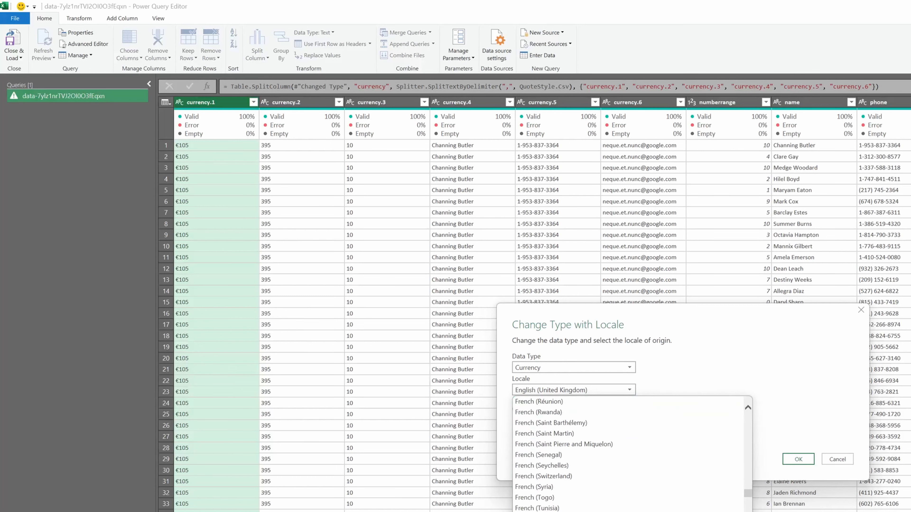
pyautogui.scroll(-3, 627, 454)
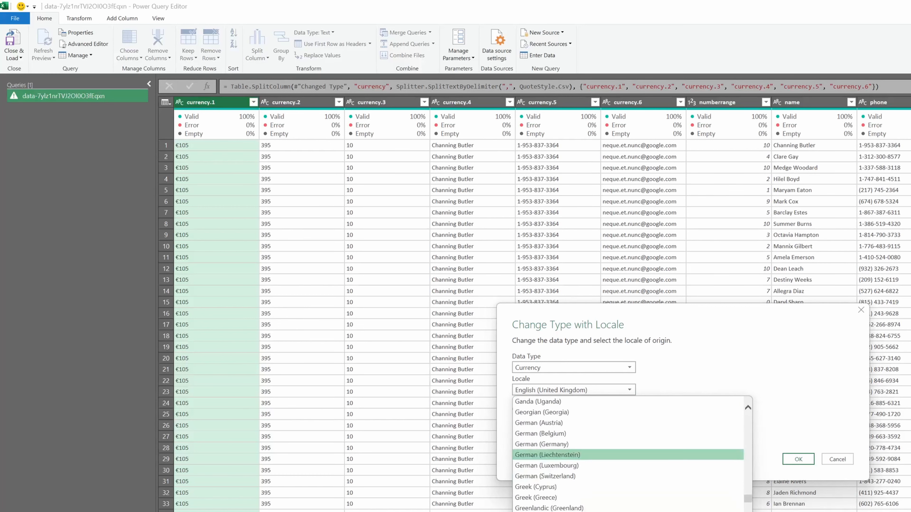
pyautogui.scroll(-5, 599, 475)
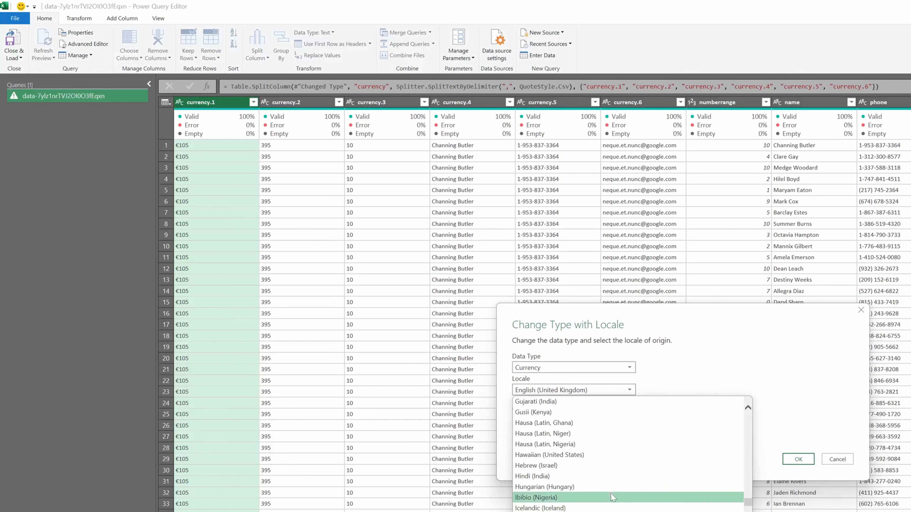
pyautogui.scroll(-7, 600, 475)
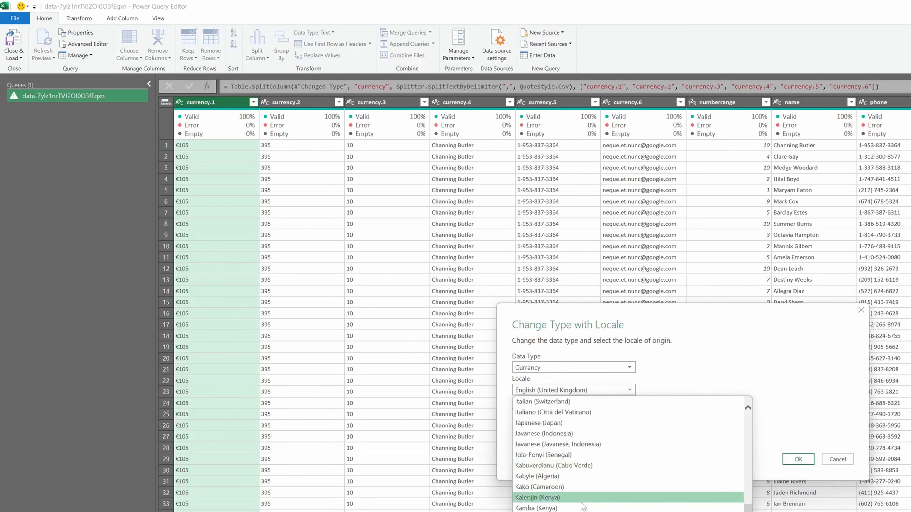
pyautogui.scroll(-10, 581, 508)
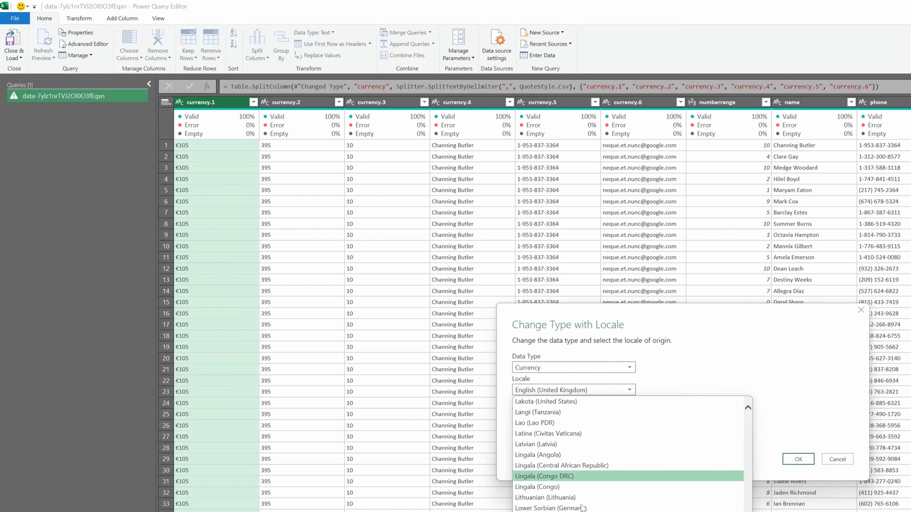
pyautogui.scroll(-15, 610, 508)
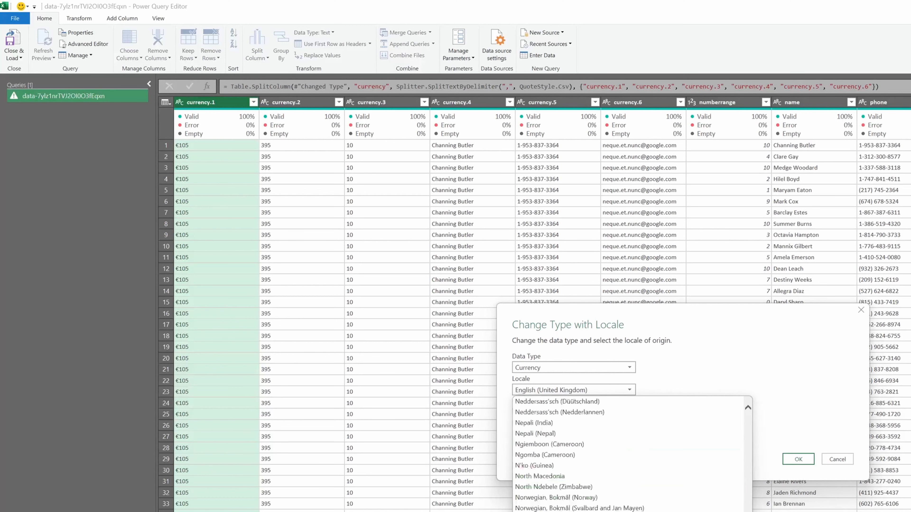
pyautogui.scroll(-8, 610, 485)
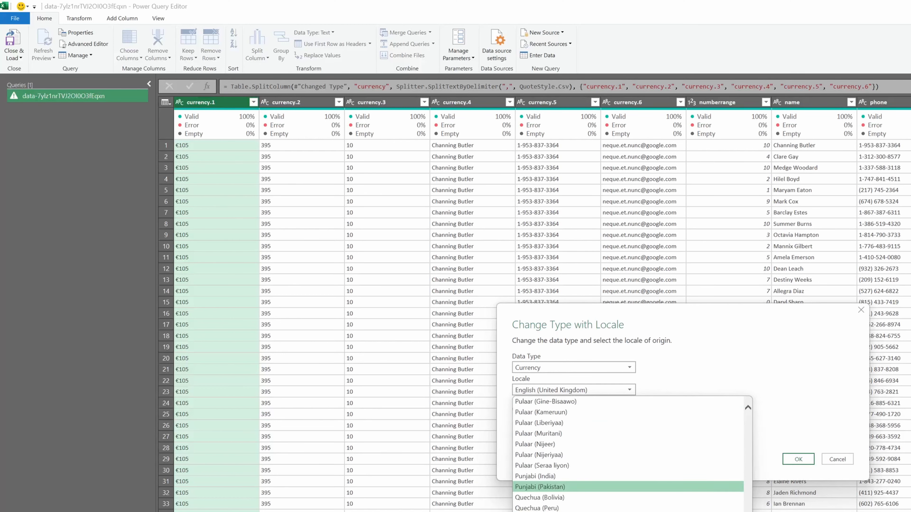
pyautogui.scroll(-15, 628, 456)
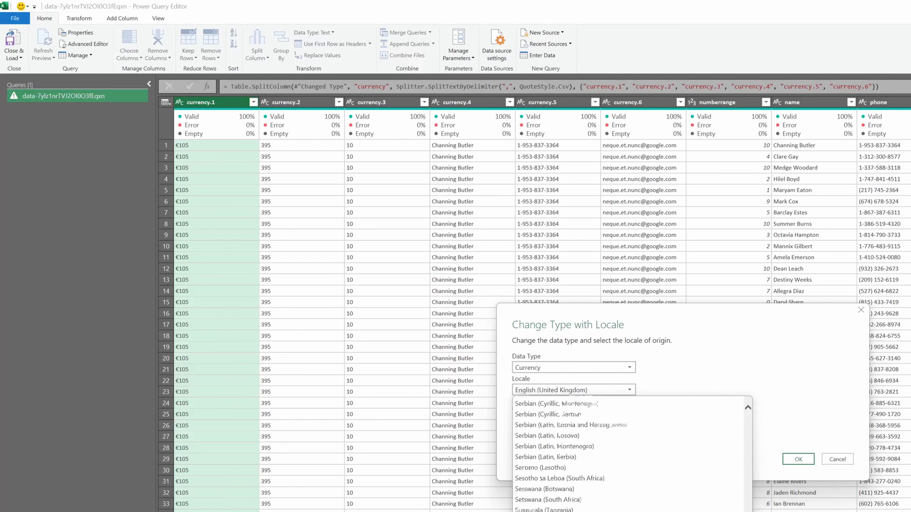
pyautogui.scroll(-15, 627, 452)
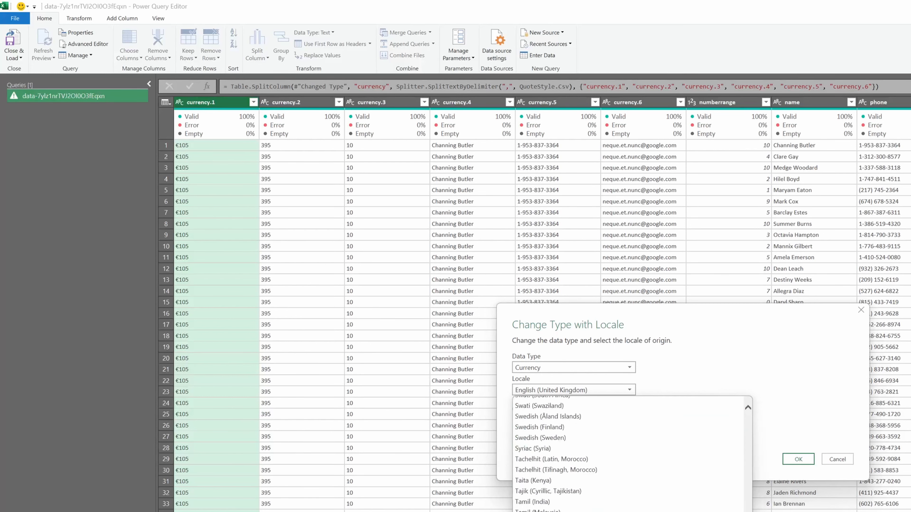
pyautogui.scroll(-15, 622, 509)
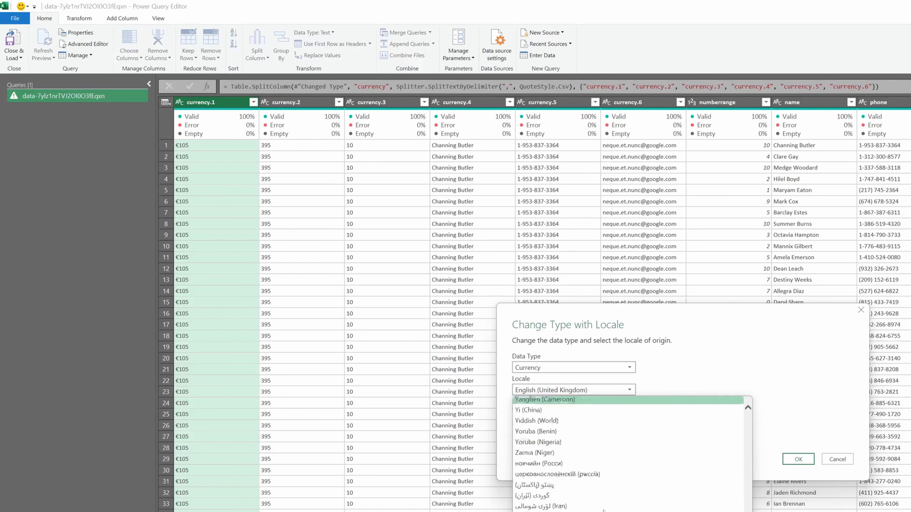
pyautogui.scroll(5, 603, 511)
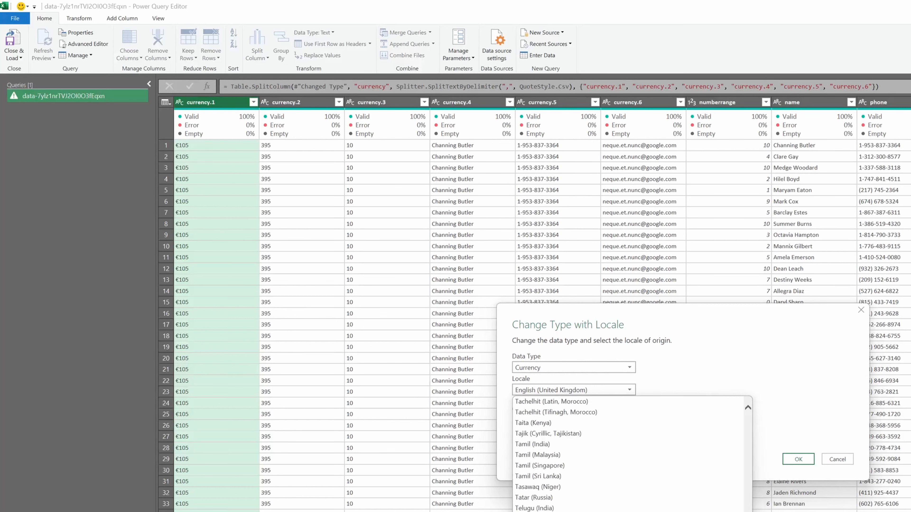
# - Choose German (Germany) as the locale and apply the Currency type change to the currency.1 column
pyautogui.moveTo(748, 478); pyautogui.dragTo(759, 434)
pyautogui.scroll(-12, 610, 507)
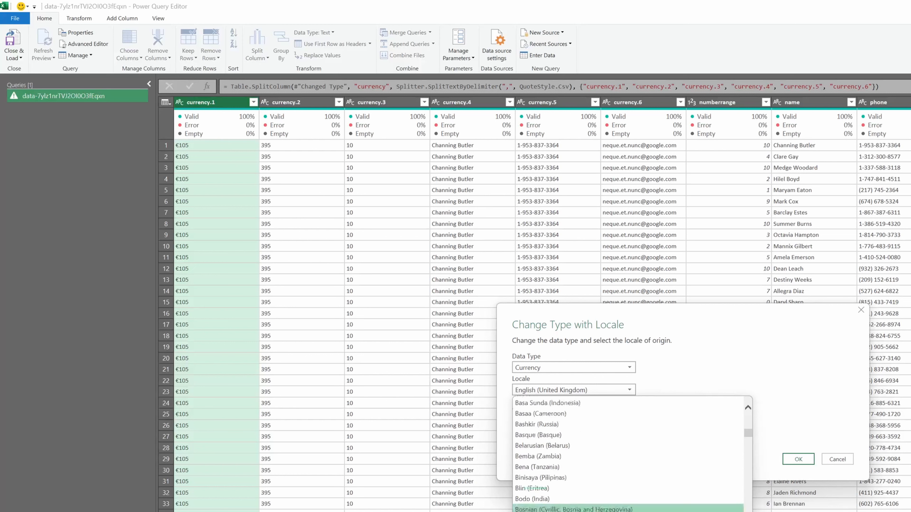
pyautogui.scroll(-10, 609, 490)
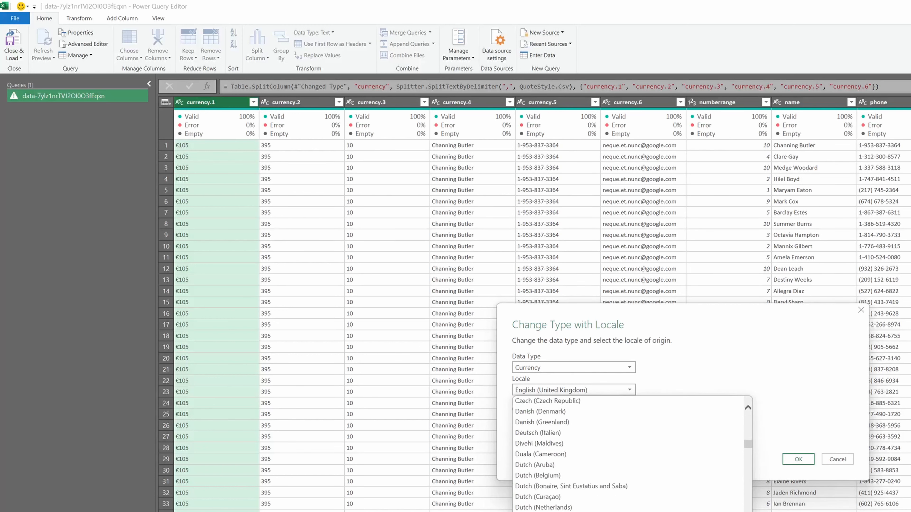
pyautogui.scroll(-13, 610, 502)
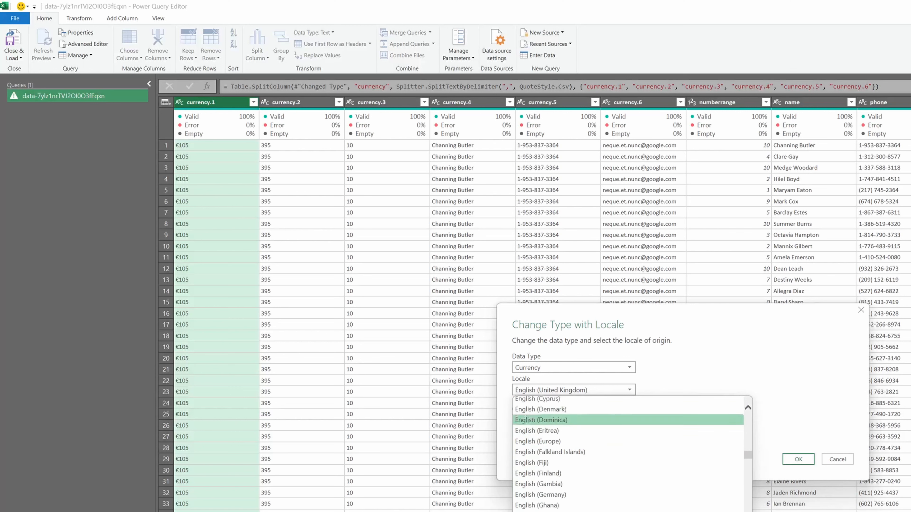
pyautogui.scroll(-10, 628, 456)
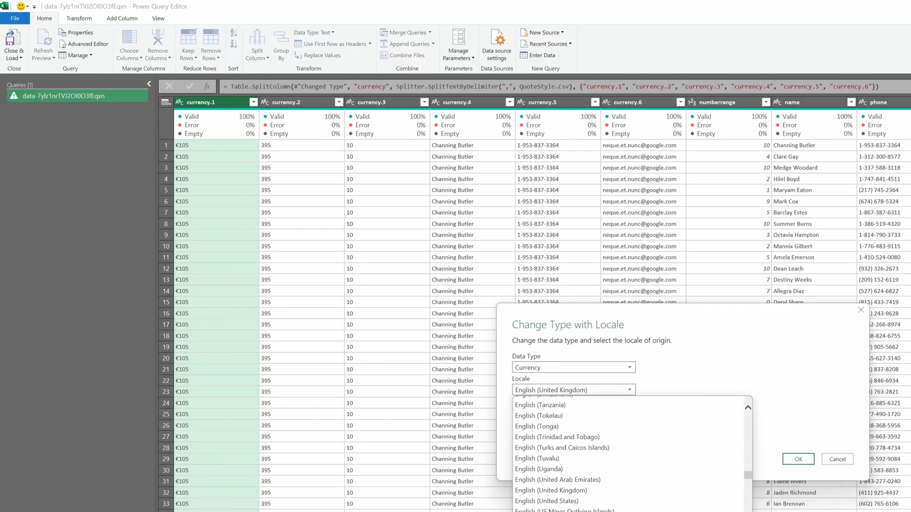
pyautogui.scroll(-7, 645, 500)
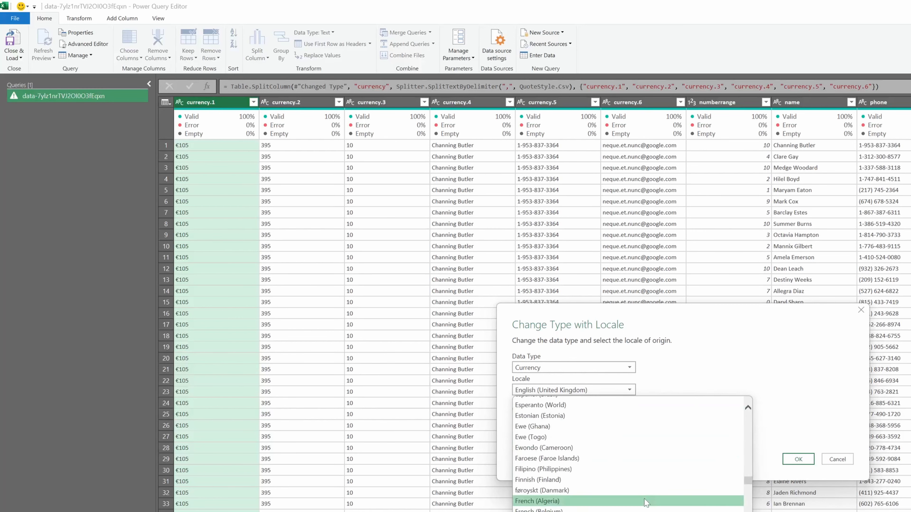
pyautogui.scroll(-3, 644, 501)
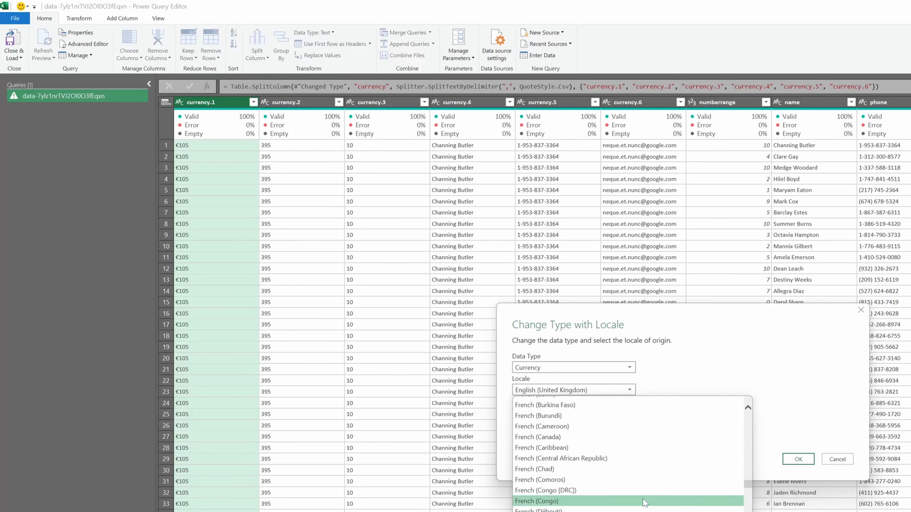
pyautogui.scroll(3, 645, 502)
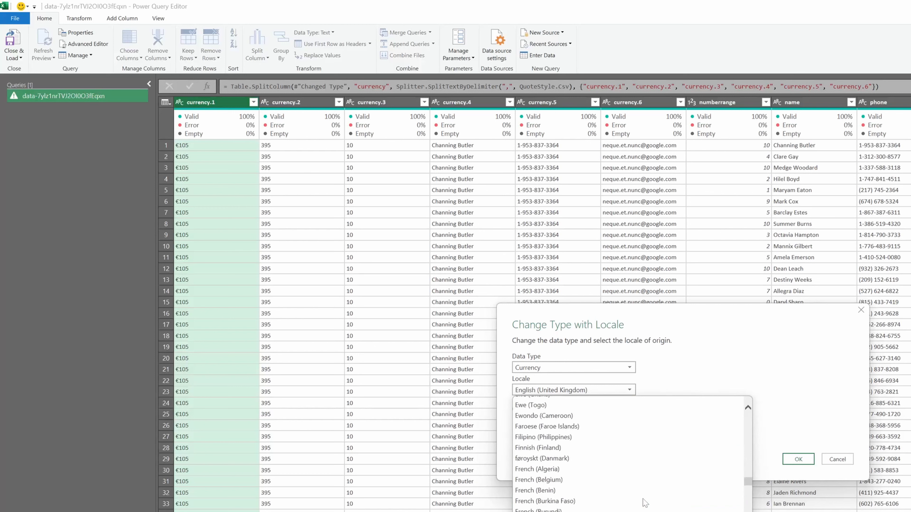
pyautogui.scroll(7, 631, 441)
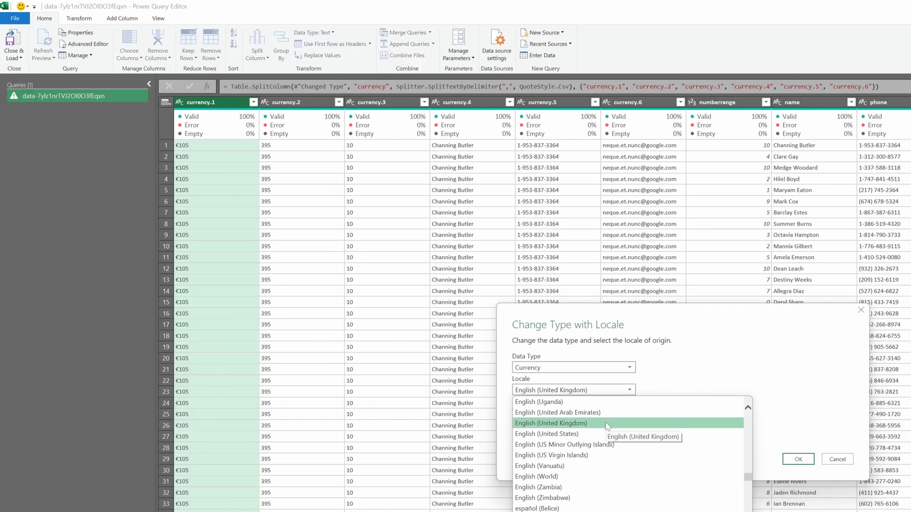
pyautogui.scroll(-3, 606, 426)
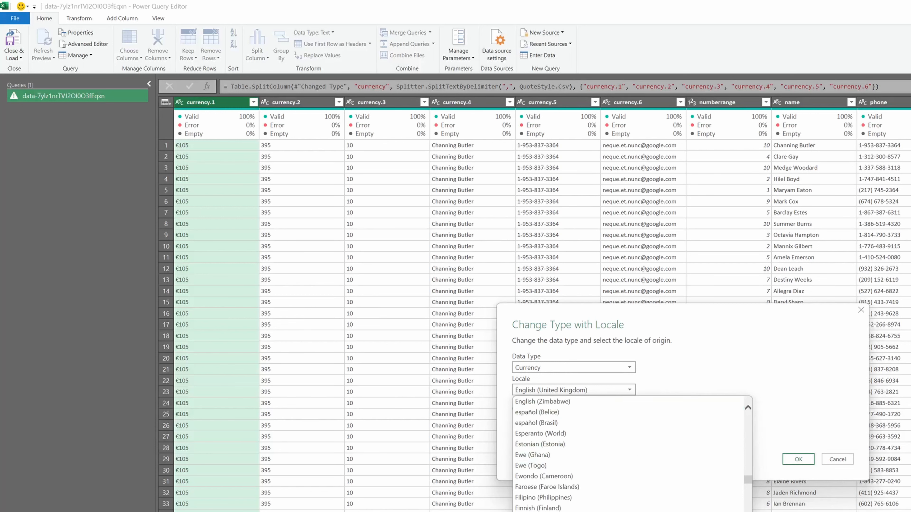
pyautogui.press('e')
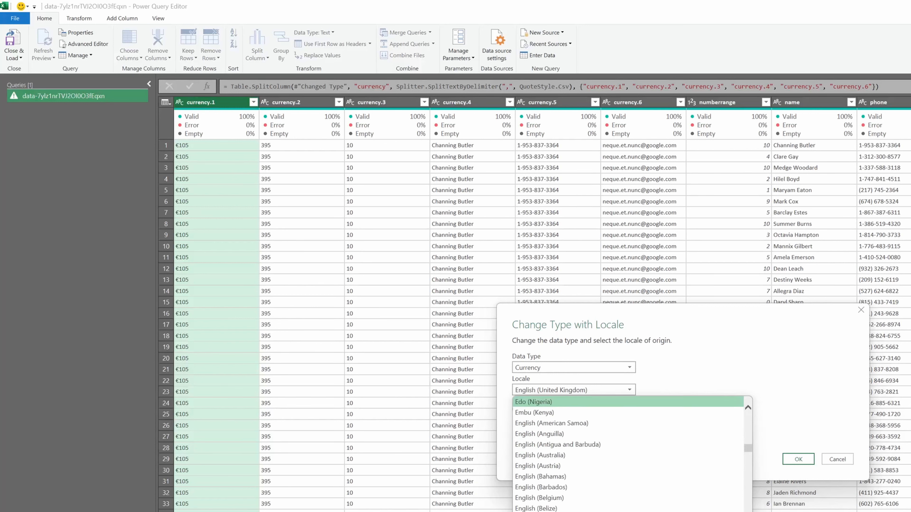
pyautogui.scroll(-14, 623, 498)
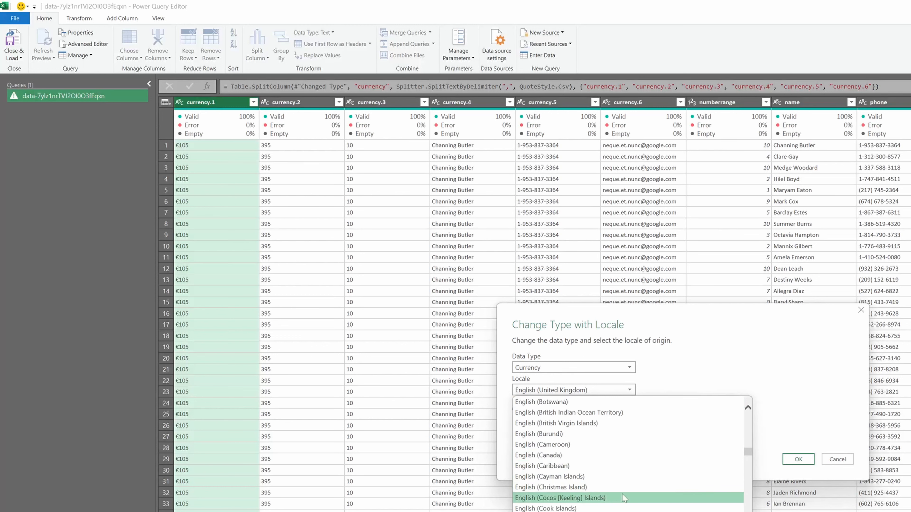
pyautogui.scroll(-20, 622, 499)
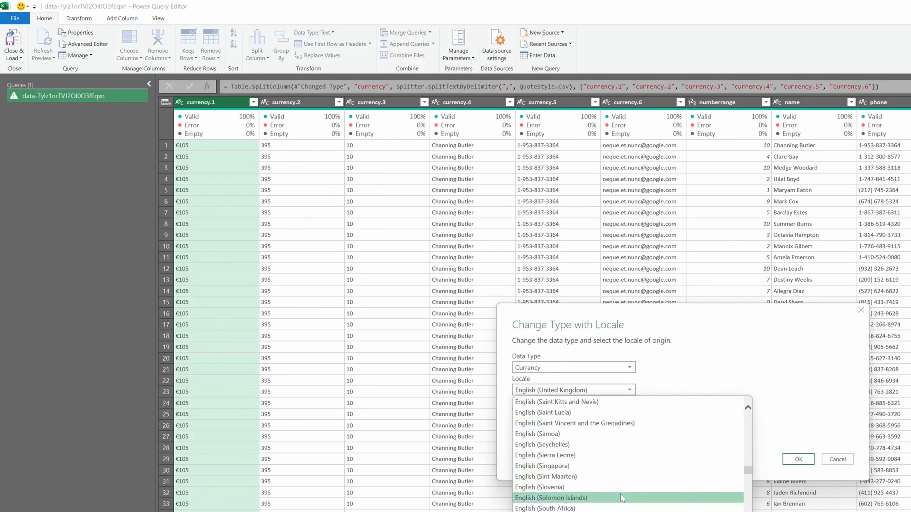
pyautogui.scroll(-15, 625, 496)
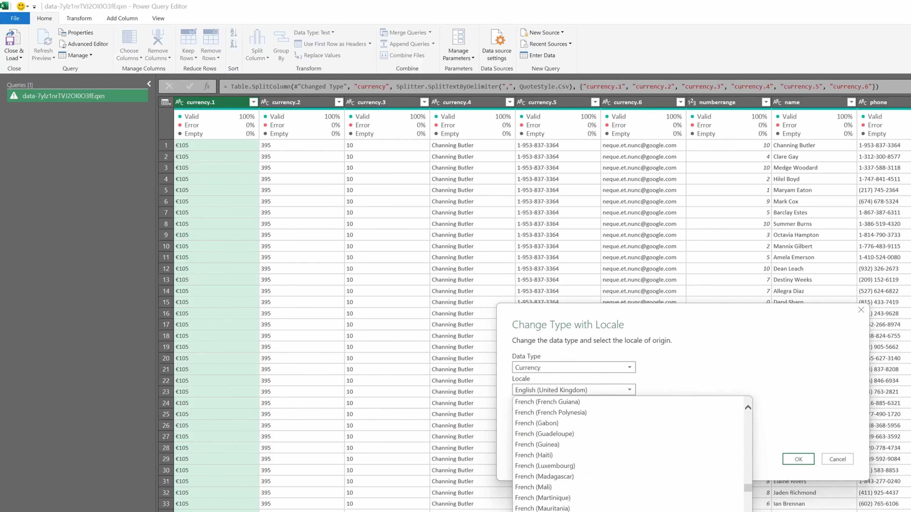
pyautogui.scroll(-3, 721, 490)
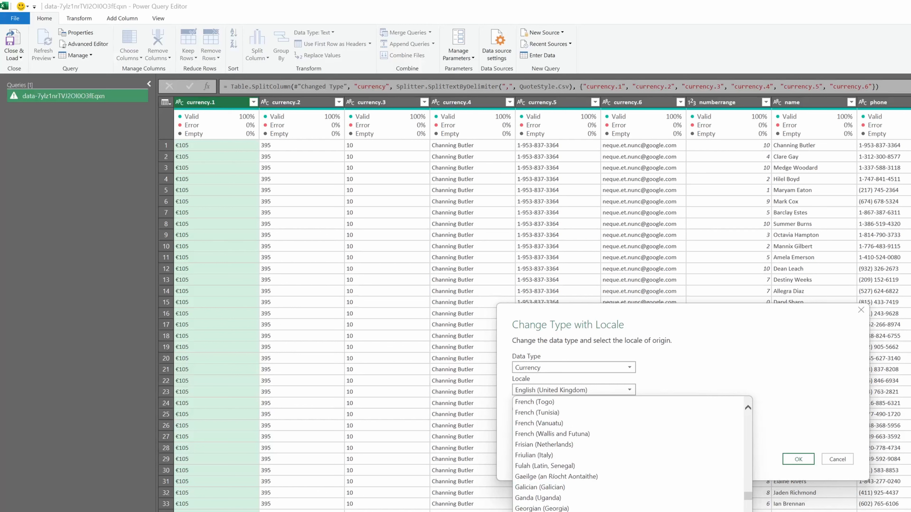
pyautogui.click(559, 511)
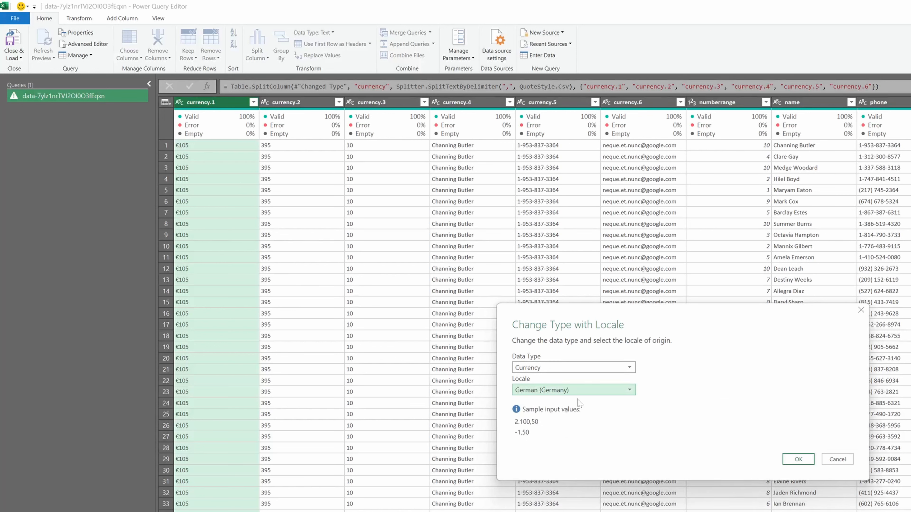
pyautogui.click(796, 459)
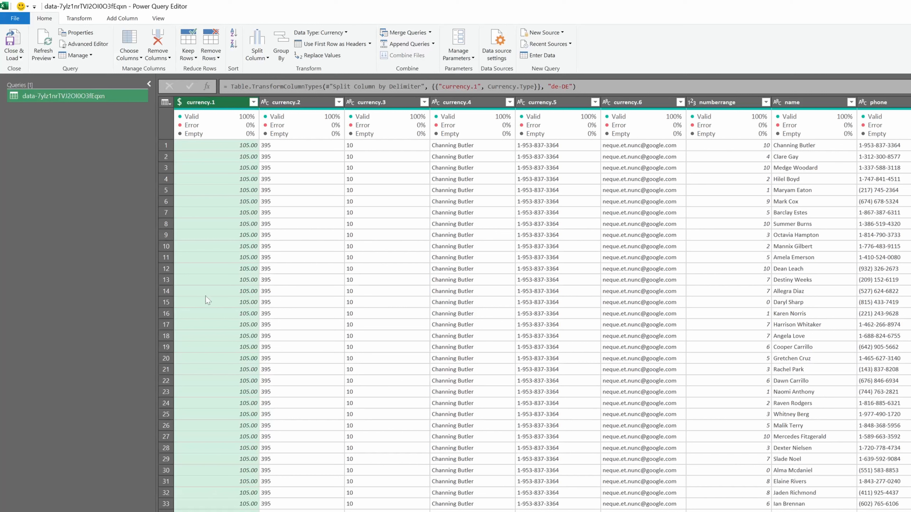
# - Load the edited query back to the worksheet and delete the table's currency.12 column
pyautogui.click(10, 47)
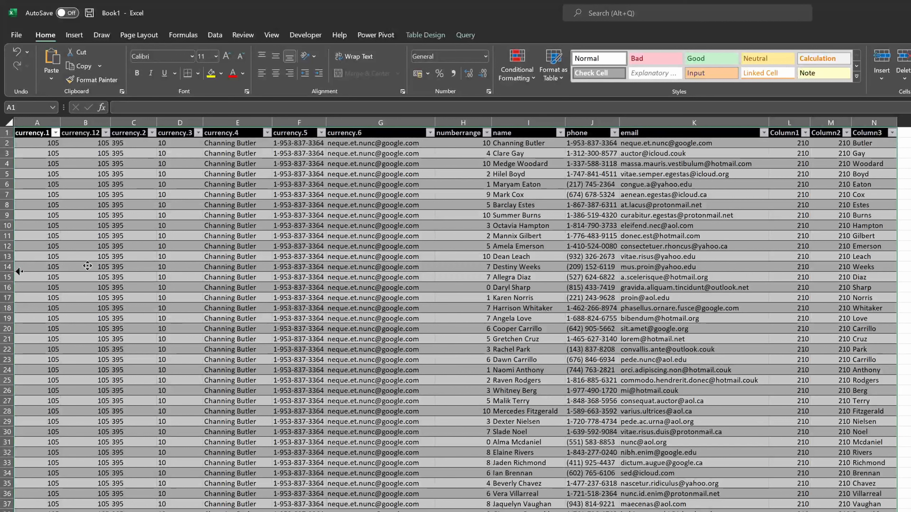
pyautogui.click(122, 256)
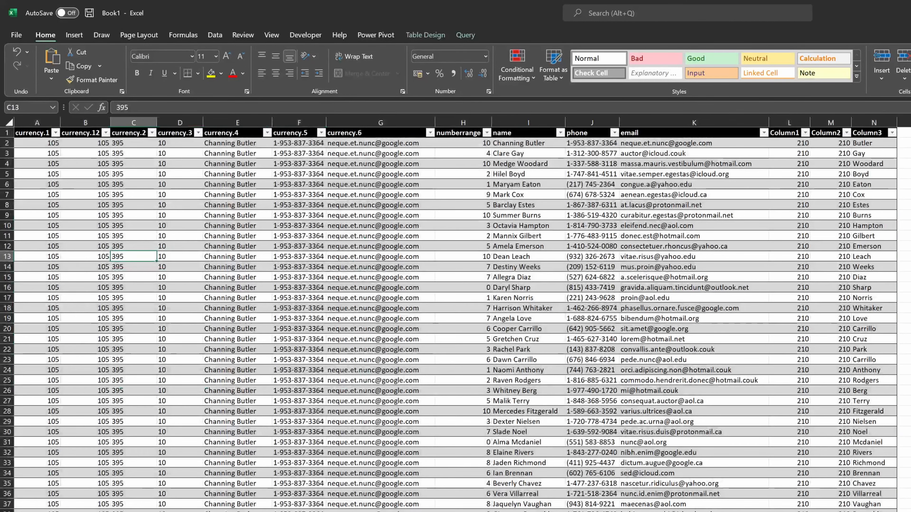
pyautogui.click(86, 257)
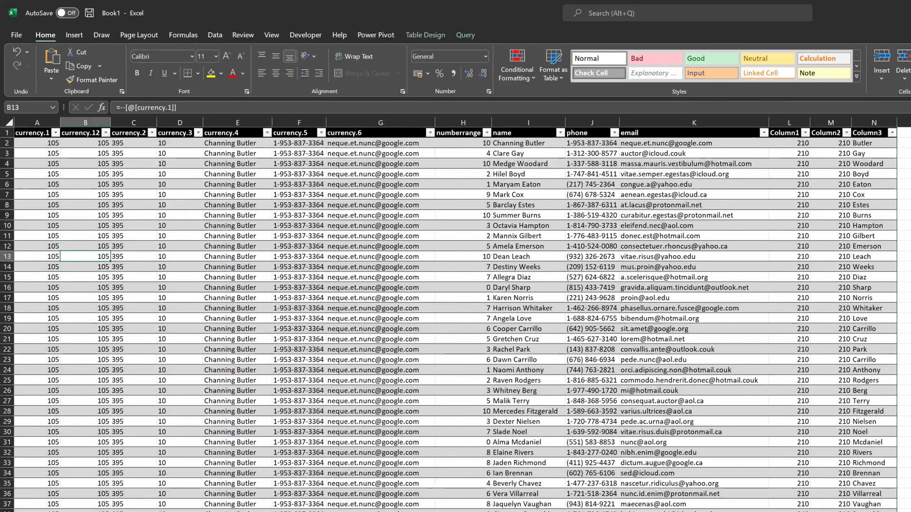
pyautogui.hotkey('ctrl', 'space')
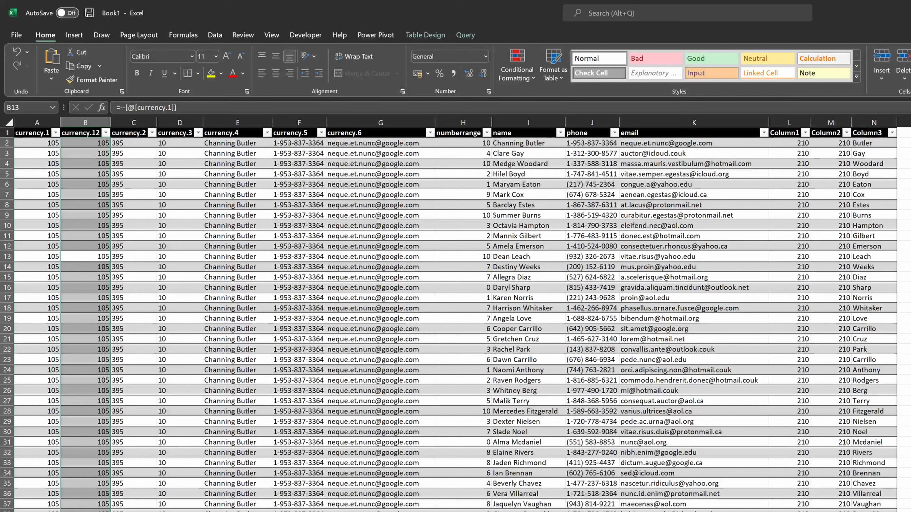
pyautogui.hotkey('ctrl', '-')
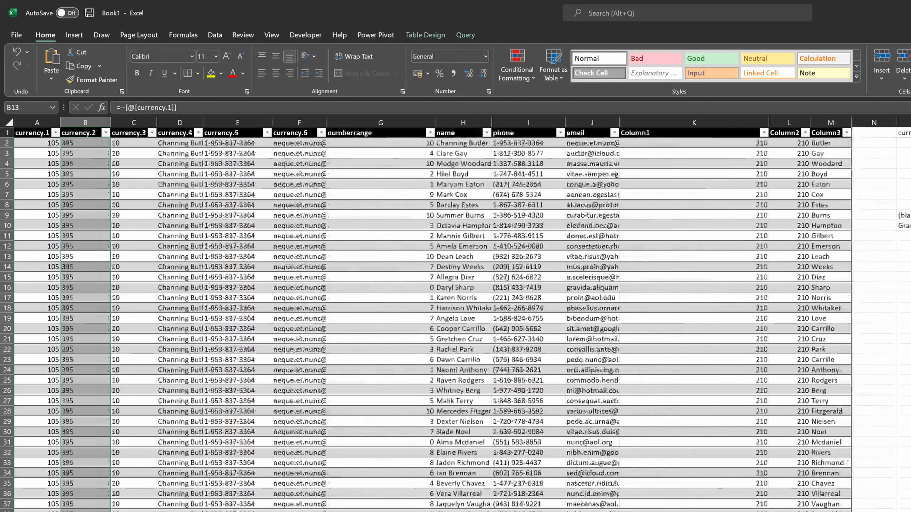
# - Refresh the PivotTable next to the table
pyautogui.press('Up')
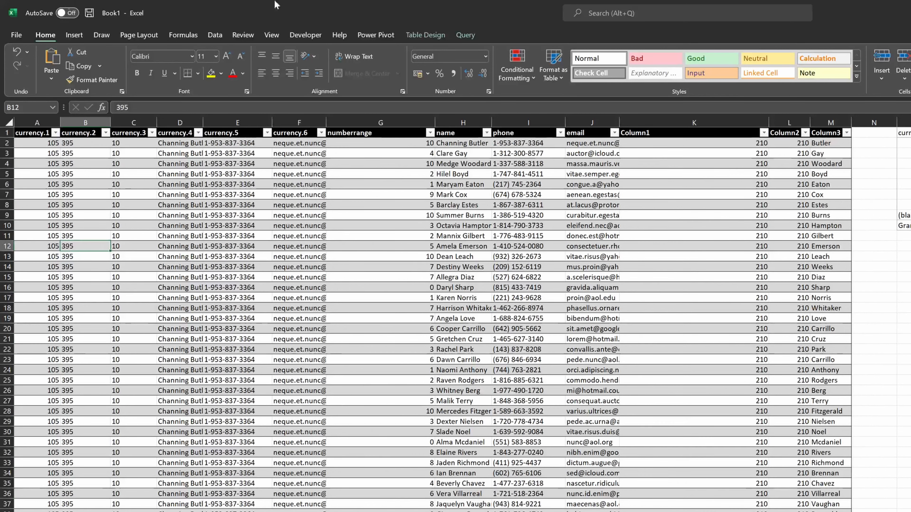
pyautogui.click(910, 154)
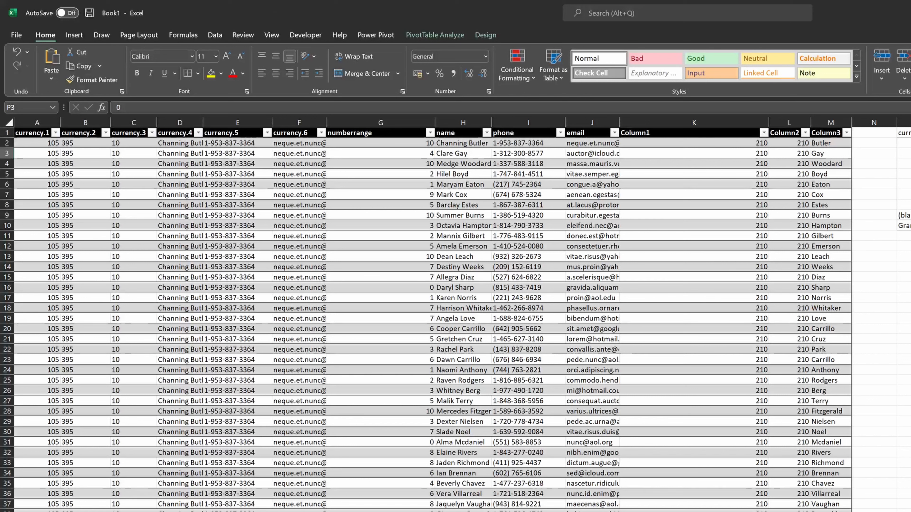
pyautogui.hotkey('alt', 'F5')
pyautogui.click(910, 174)
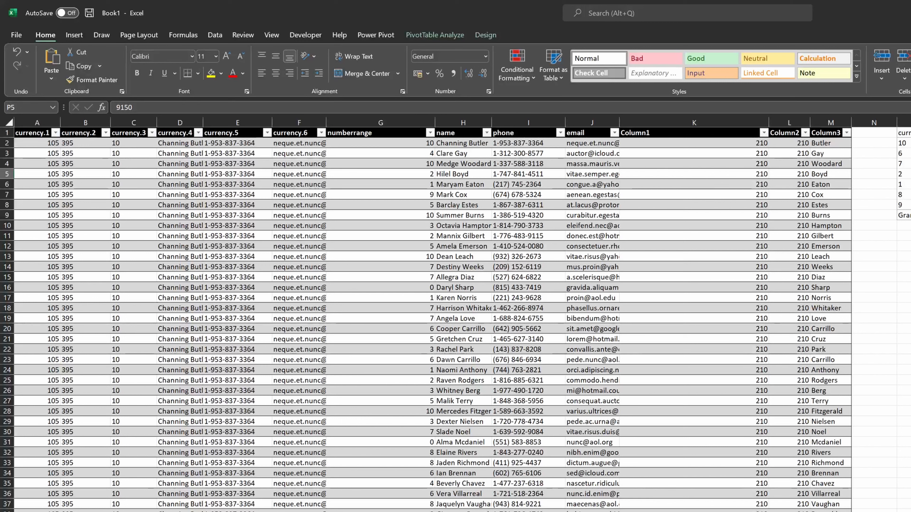
# - Try to select and clear the whole table's contents from its last row, then return to the header row
pyautogui.click(592, 275)
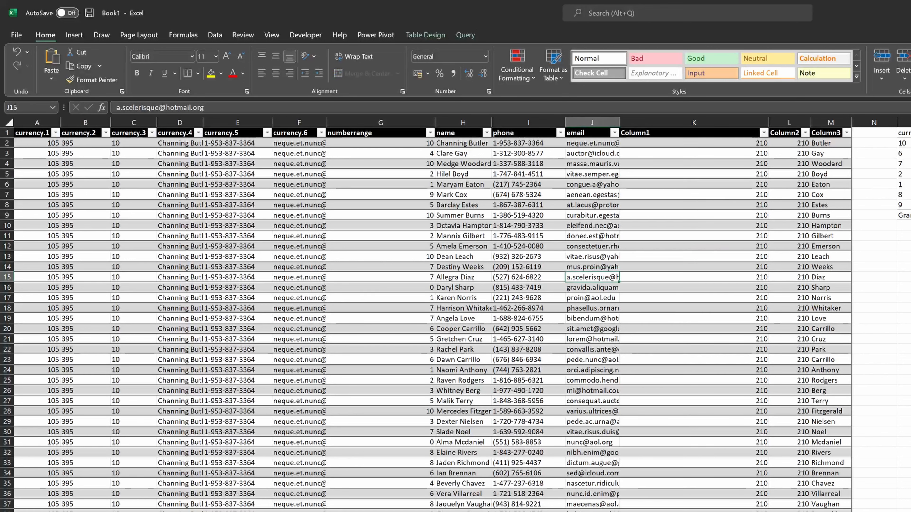
pyautogui.hotkey('ctrl', 'Down')
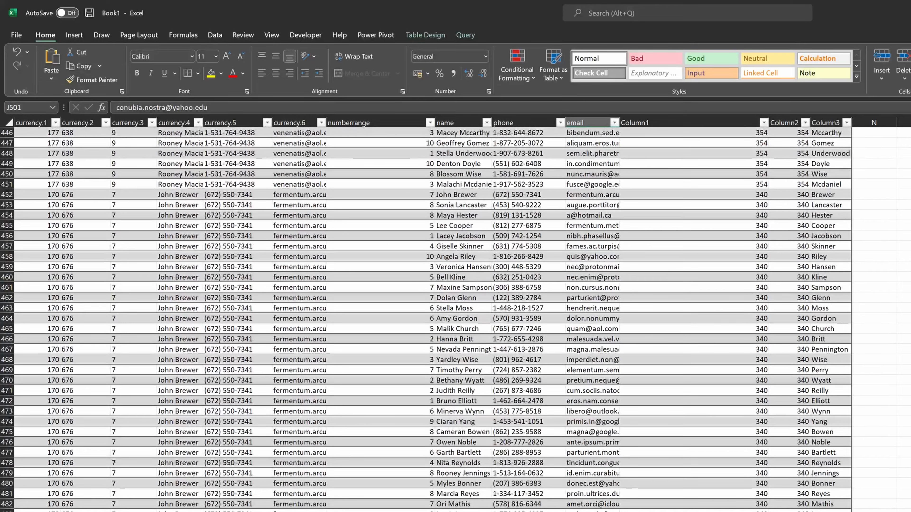
pyautogui.scroll(20, 426, 319)
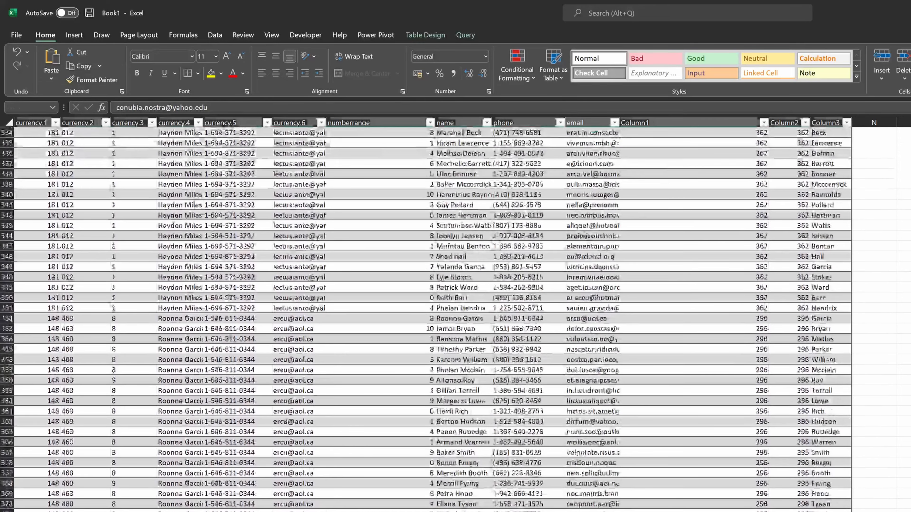
pyautogui.hotkey('ctrl', 'a')
pyautogui.press('Delete')
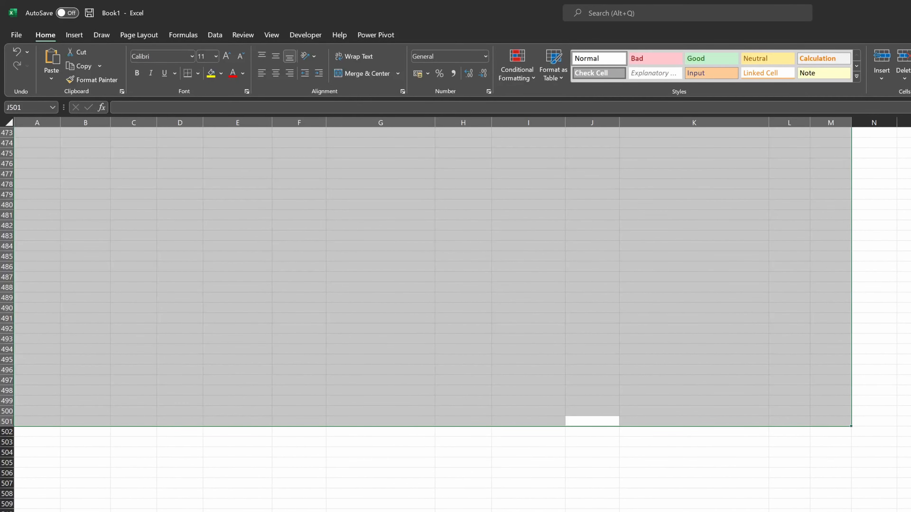
pyautogui.click(591, 411)
pyautogui.hotkey('ctrl', 'Up')
pyautogui.hotkey('ctrl', 'Up')
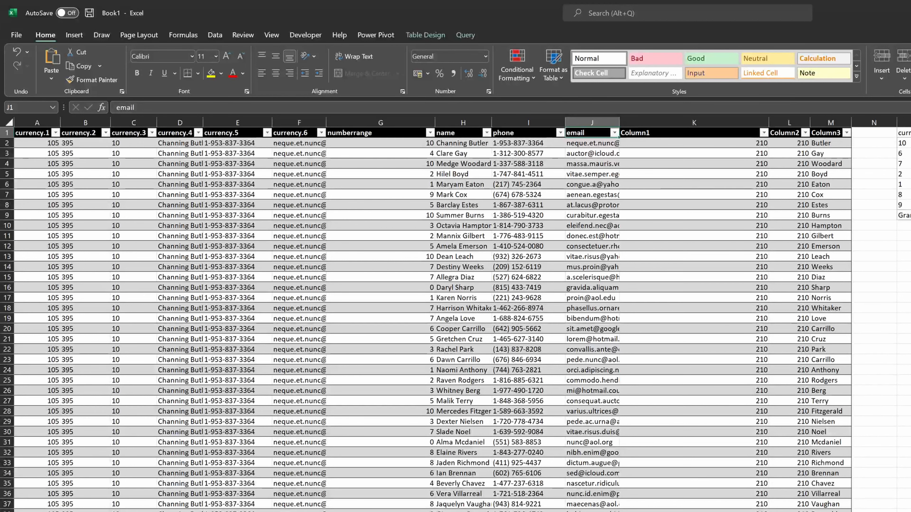
# - Refresh the PivotTable again after the table changes
pyautogui.press('Right')
pyautogui.press('Right')
pyautogui.press('Right')
pyautogui.press('Right')
pyautogui.press('Down')
pyautogui.press('Right')
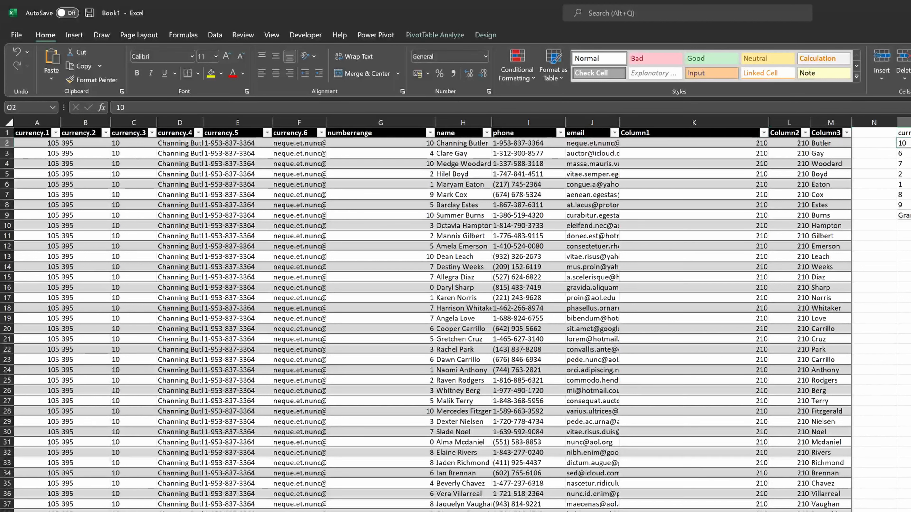
pyautogui.hotkey('alt', 'F5')
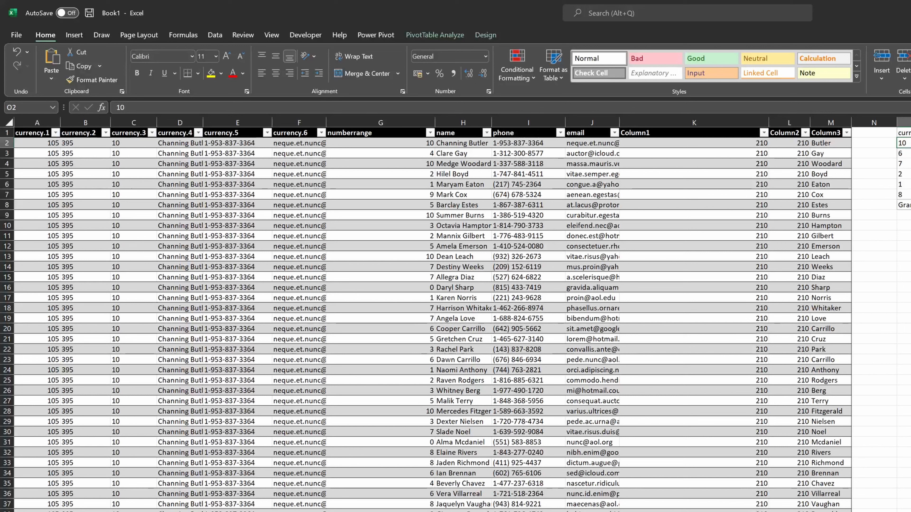
# - Inspect the formula in the Column1 calculated column
pyautogui.press('Left')
pyautogui.press('Left')
pyautogui.press('Left')
pyautogui.press('Left')
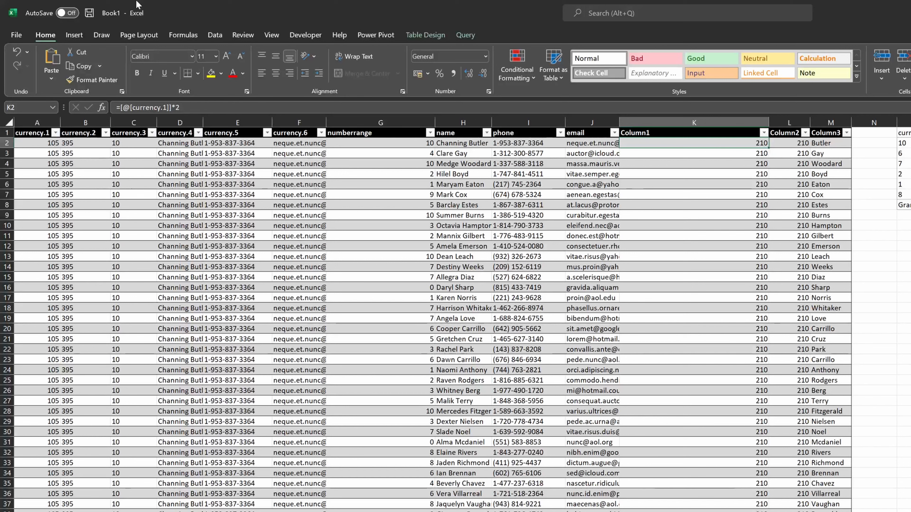
# - Switch to the Visual Basic for Applications editor and scroll to the top of the CopyData macro
pyautogui.hotkey('alt', 'Tab')
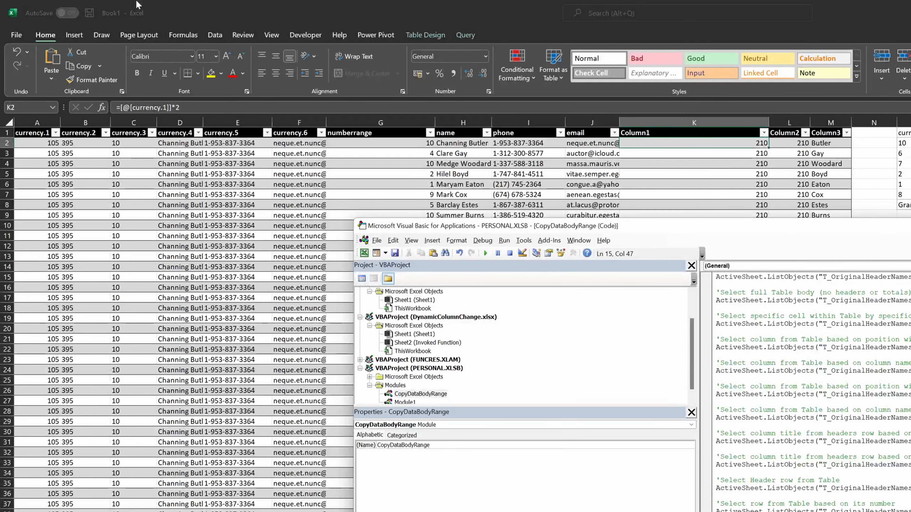
pyautogui.press('Up')
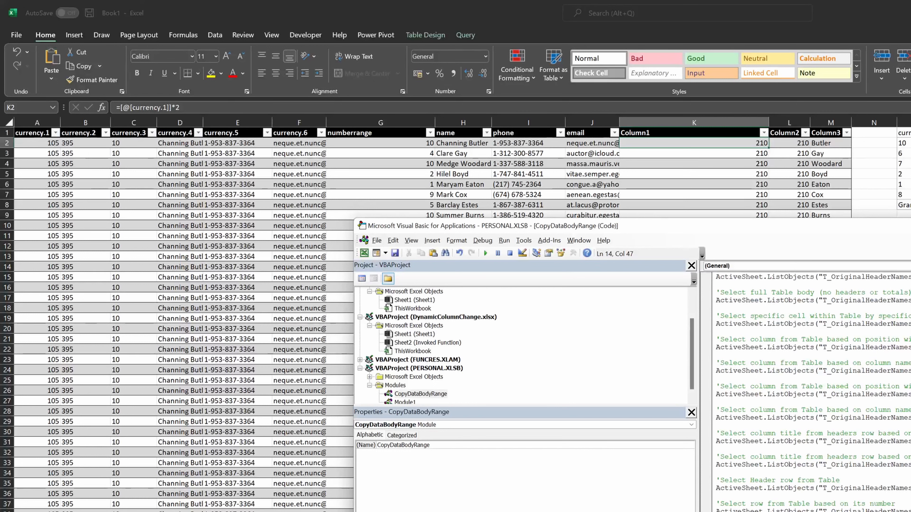
pyautogui.scroll(3, 810, 391)
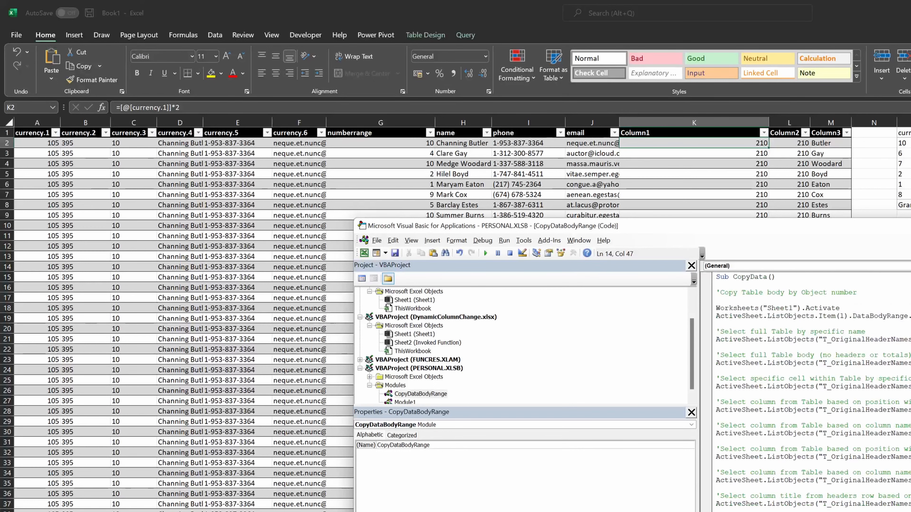
# - Step through the CopyData macro line by line from its start, following each table selection it makes on the sheet
pyautogui.click(840, 308)
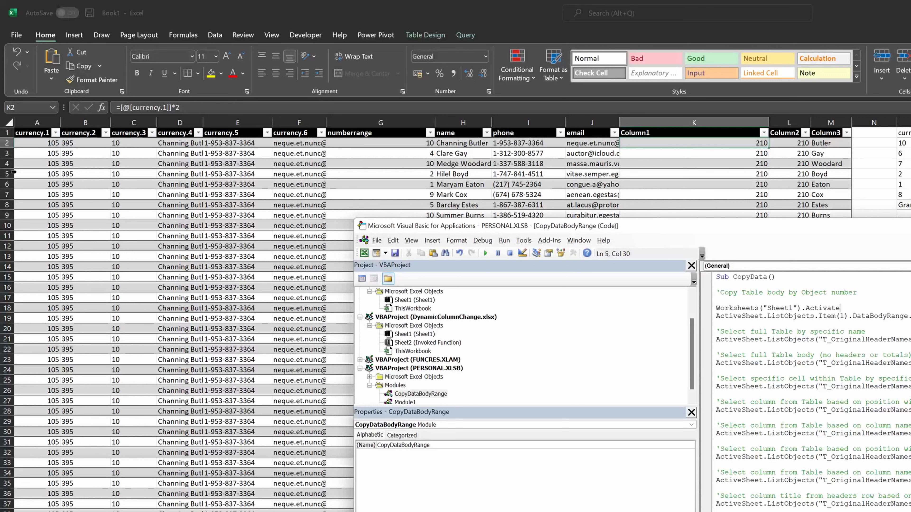
pyautogui.press('F8')
pyautogui.press('F8')
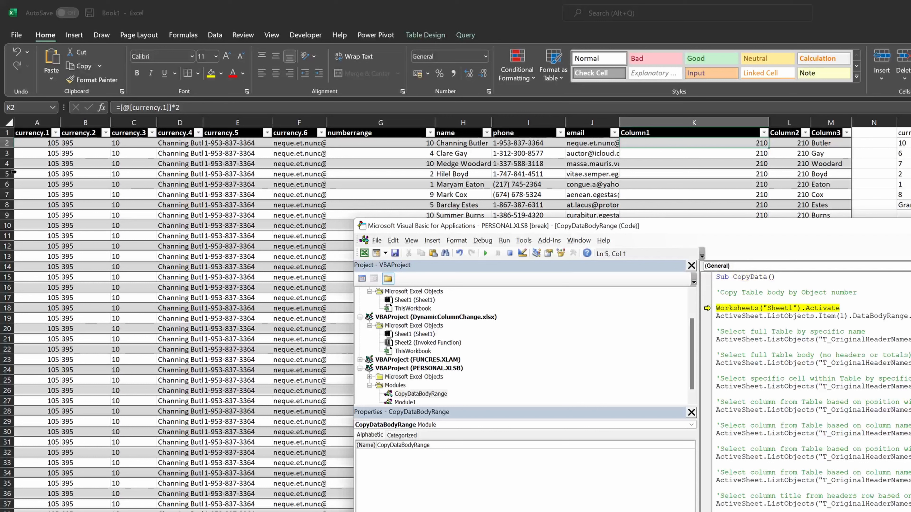
pyautogui.press('F8')
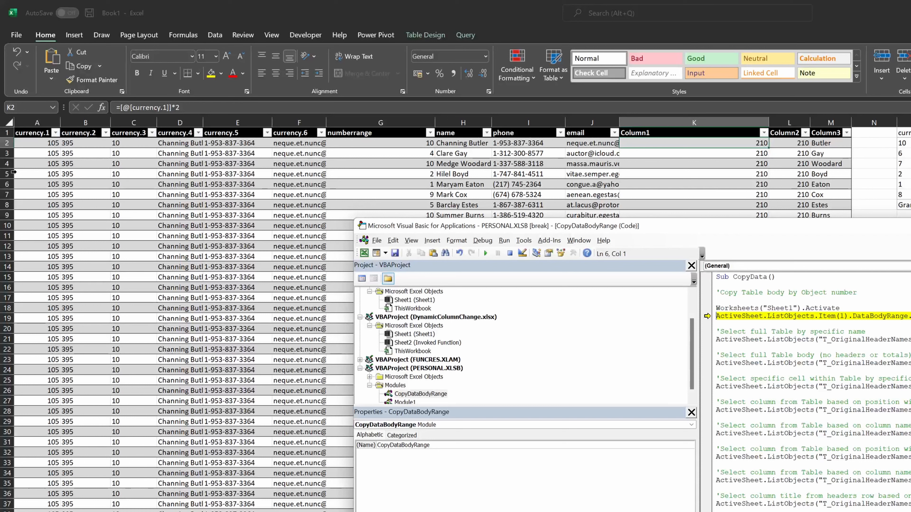
pyautogui.press('F8')
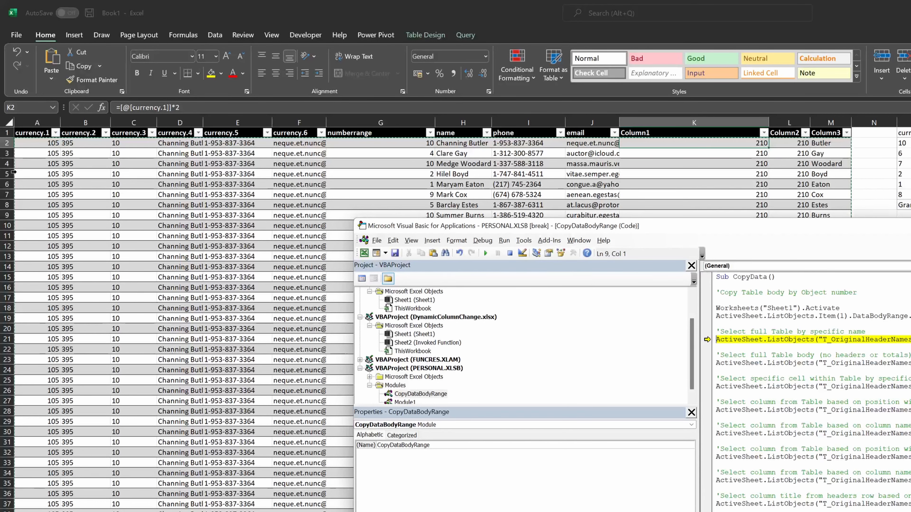
pyautogui.press('F8')
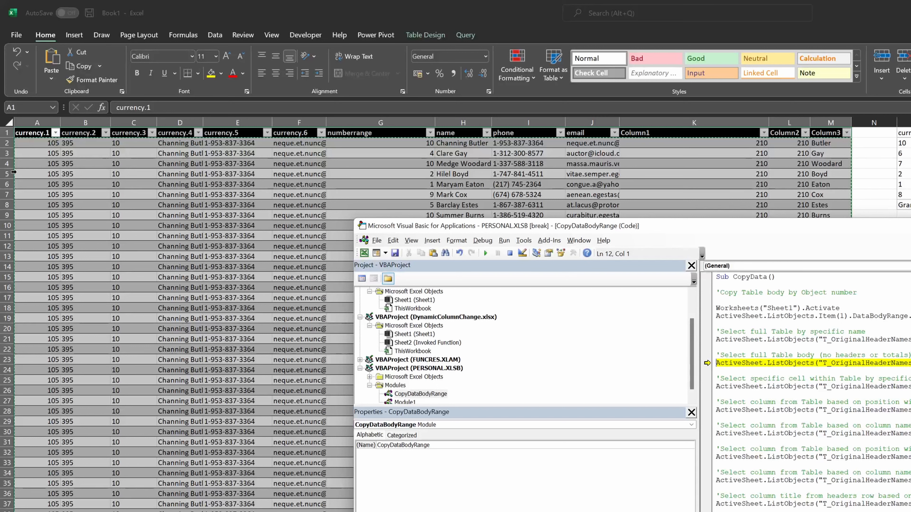
pyautogui.press('F8')
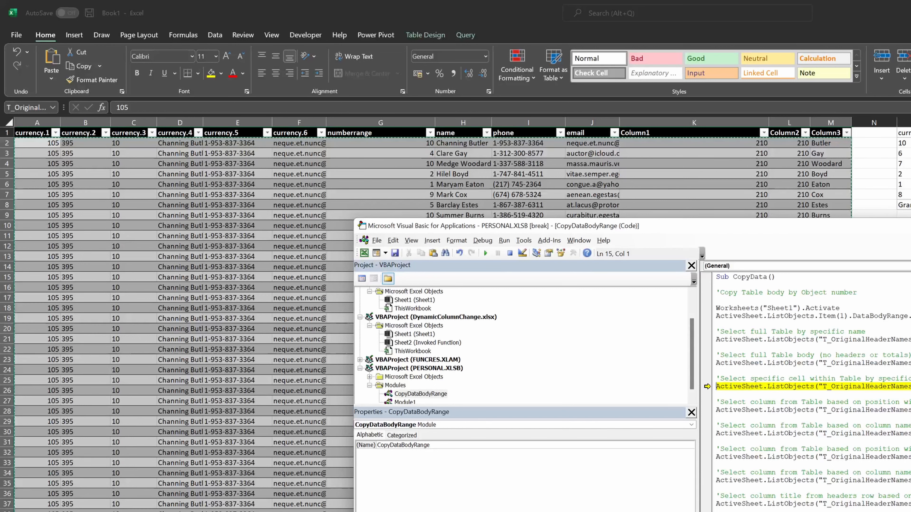
pyautogui.press('F8')
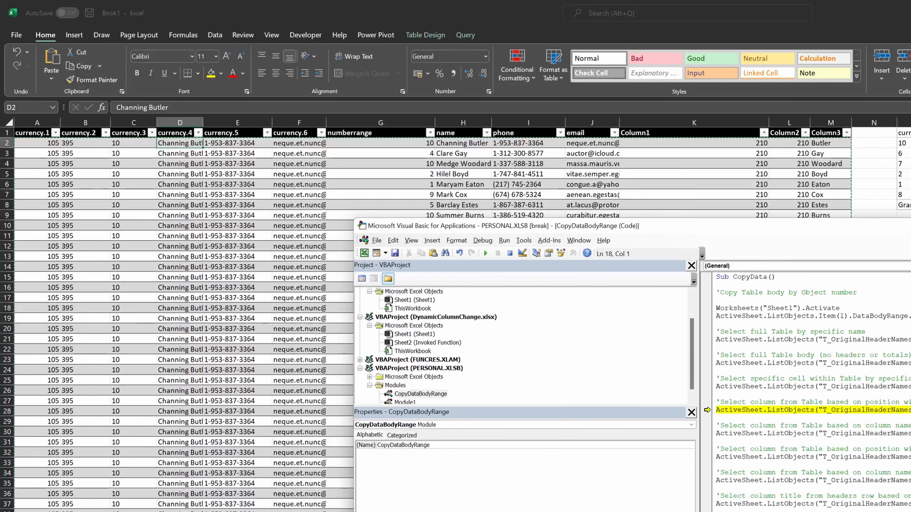
pyautogui.press('F8')
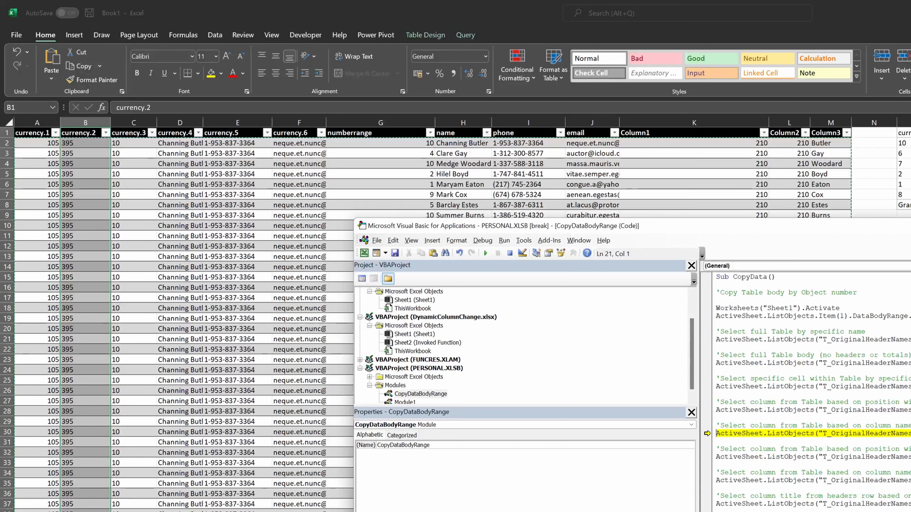
# - Debug the error on the column-by-name line, delete part of its table column reference, and continue stepping
pyautogui.press('F8')
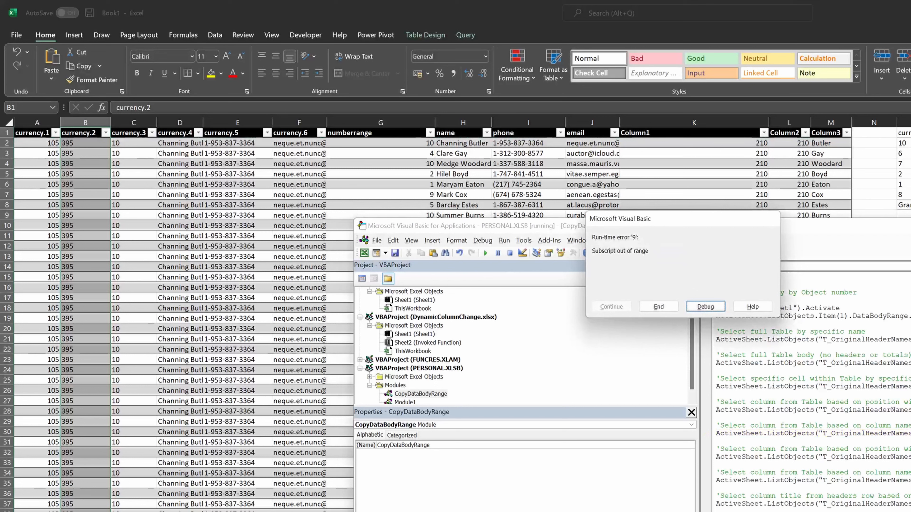
pyautogui.press('Return')
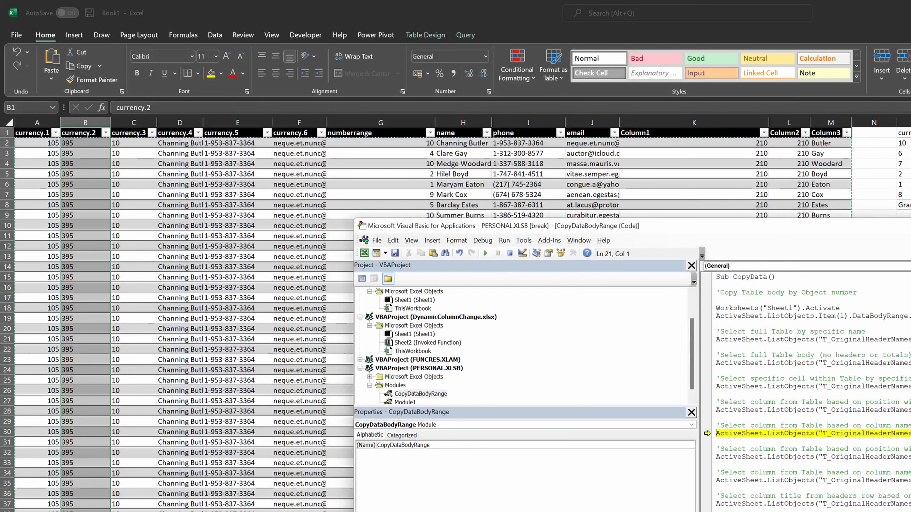
pyautogui.press('Right')
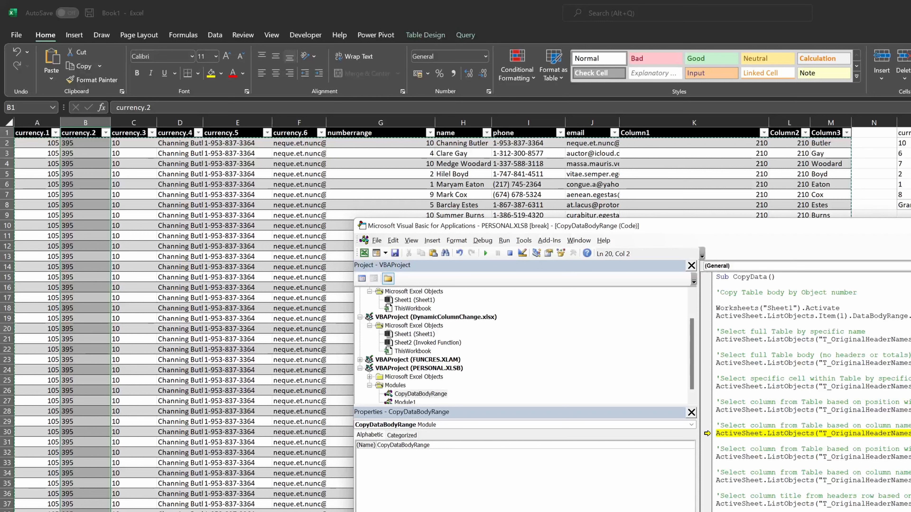
pyautogui.moveTo(897, 433); pyautogui.dragTo(910, 434)
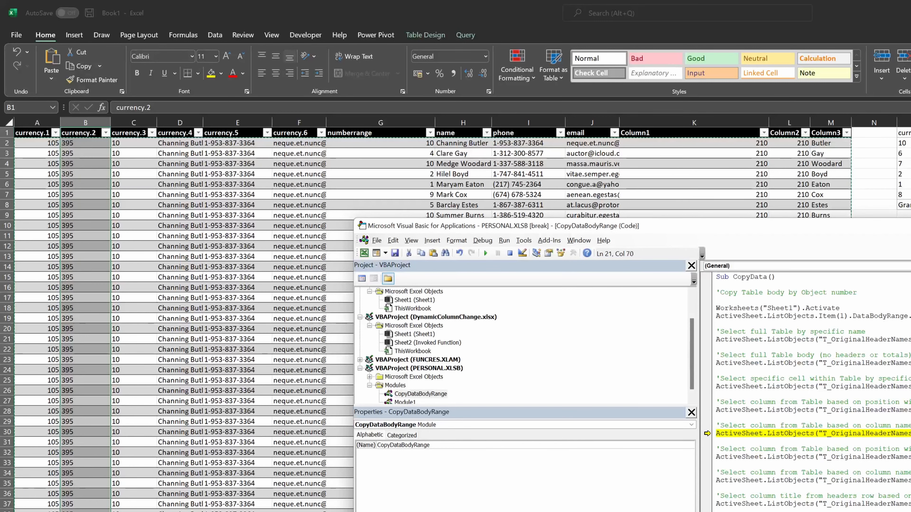
pyautogui.press('BackSpace')
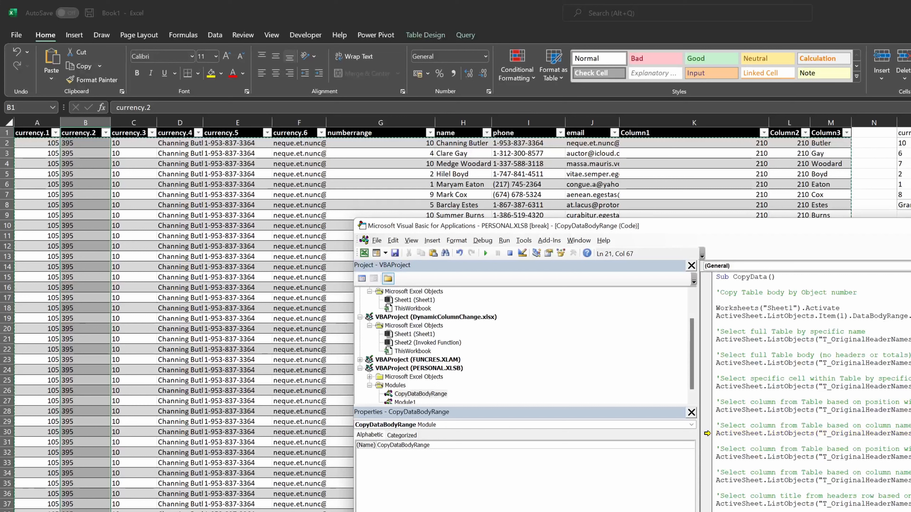
pyautogui.press('F8')
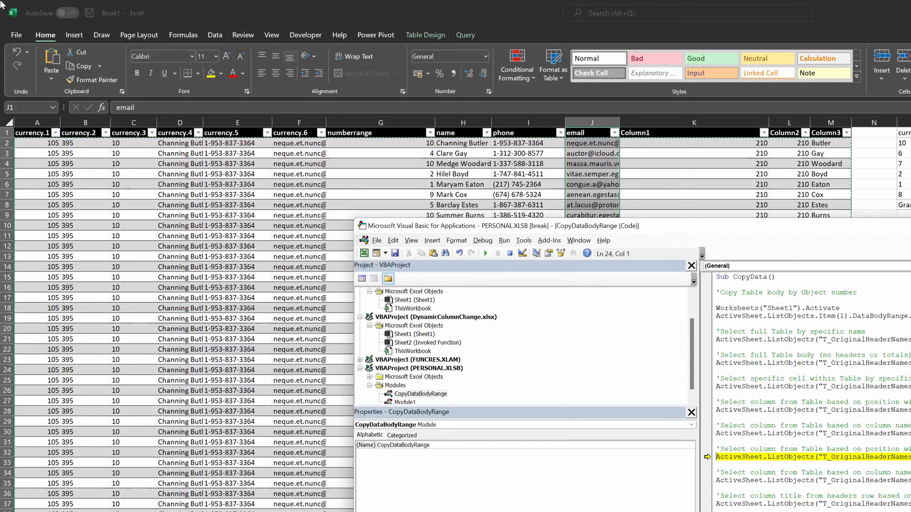
# - Step to the next column line, debug its error, replace two words of its reference with "n", and continue stepping
pyautogui.press('F8')
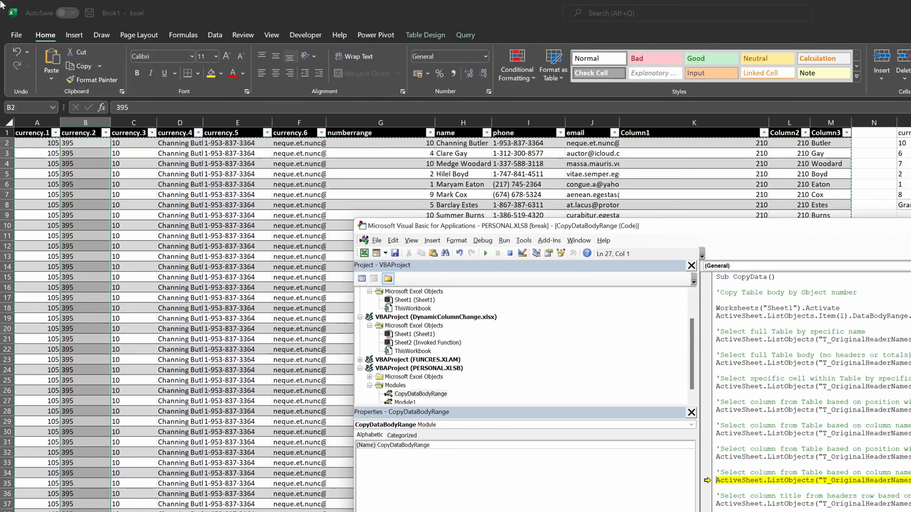
pyautogui.press('F8')
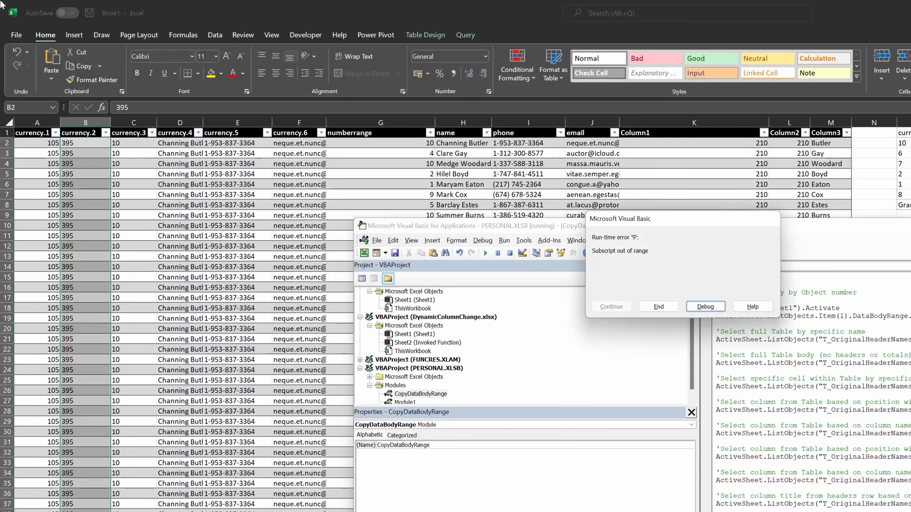
pyautogui.press('Return')
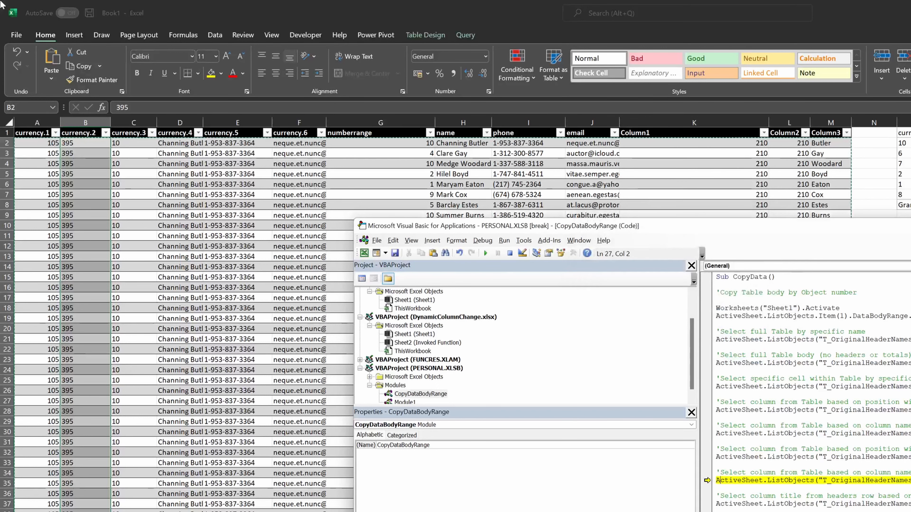
pyautogui.press('Down')
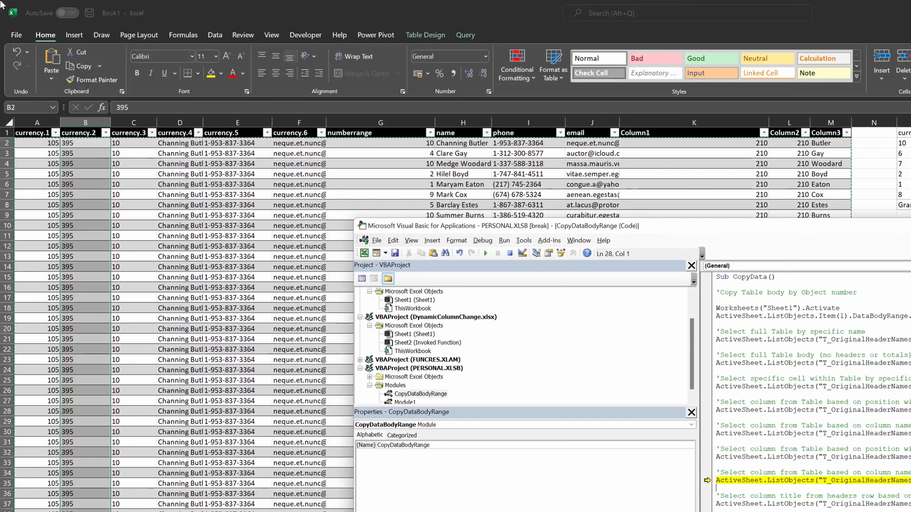
pyautogui.press('Left')
pyautogui.hotkey('ctrl', 'Left')
pyautogui.hotkey('ctrl', 'Left')
pyautogui.hotkey('ctrl', 'shift', 'Left')
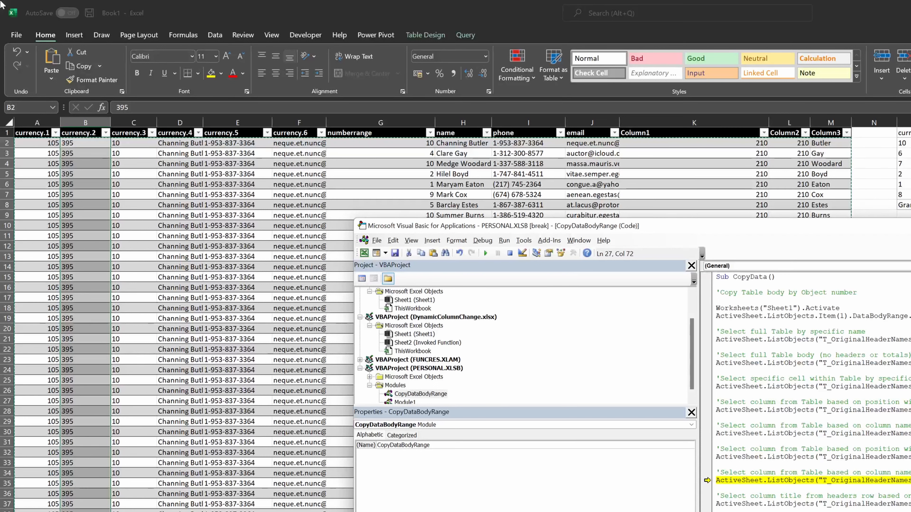
pyautogui.hotkey('ctrl', 'shift', 'Left')
pyautogui.write('n')
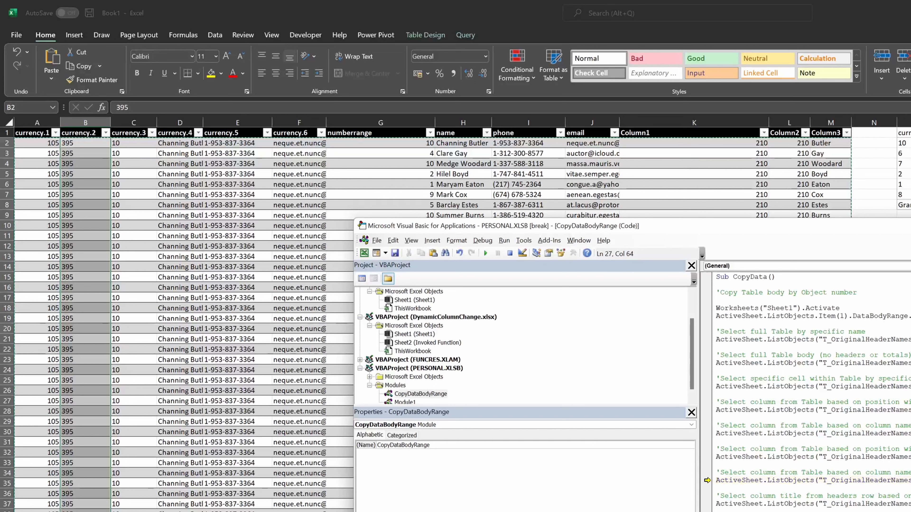
pyautogui.press('F8')
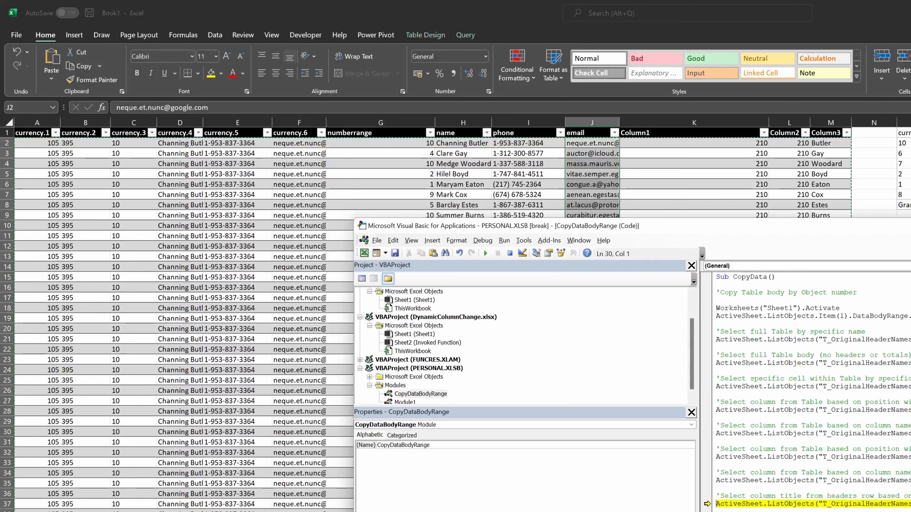
# - Step to the header-title line, run the rest of the macro, and end it at the runtime error
pyautogui.press('F8')
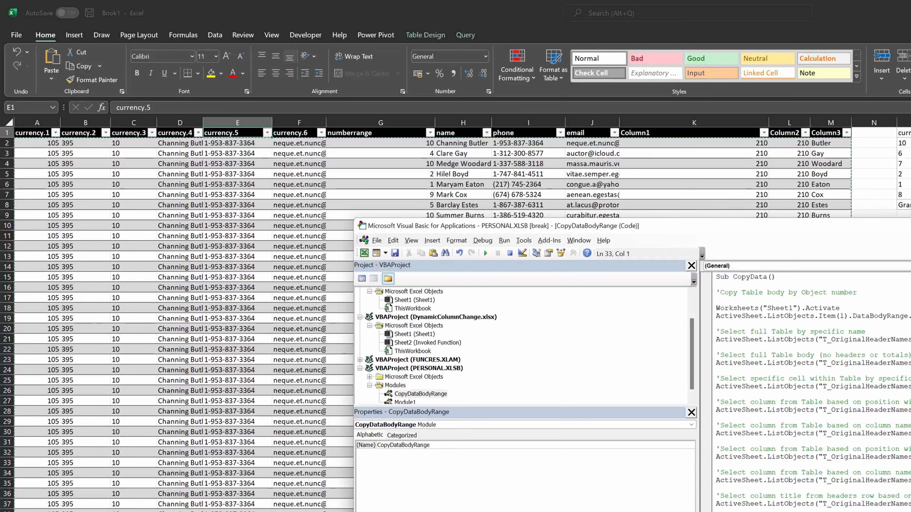
pyautogui.click(910, 511)
pyautogui.click(910, 511)
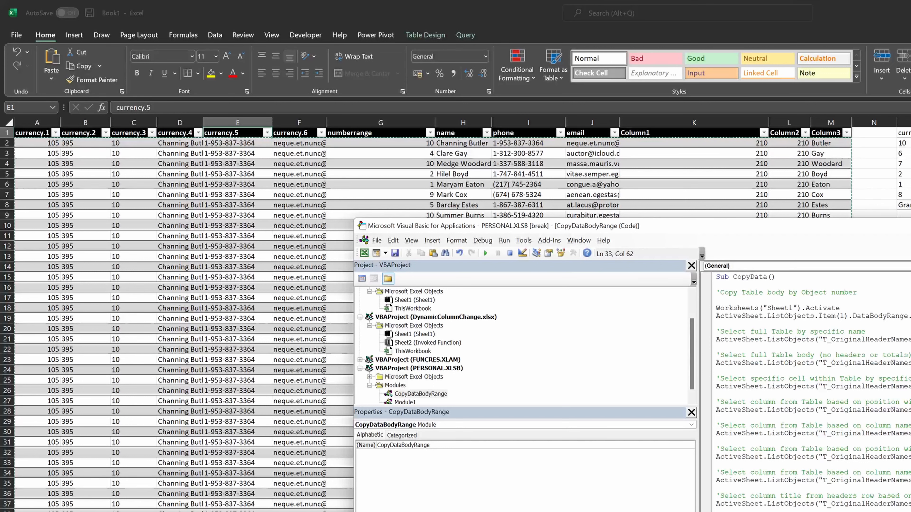
pyautogui.moveTo(868, 511); pyautogui.dragTo(910, 511)
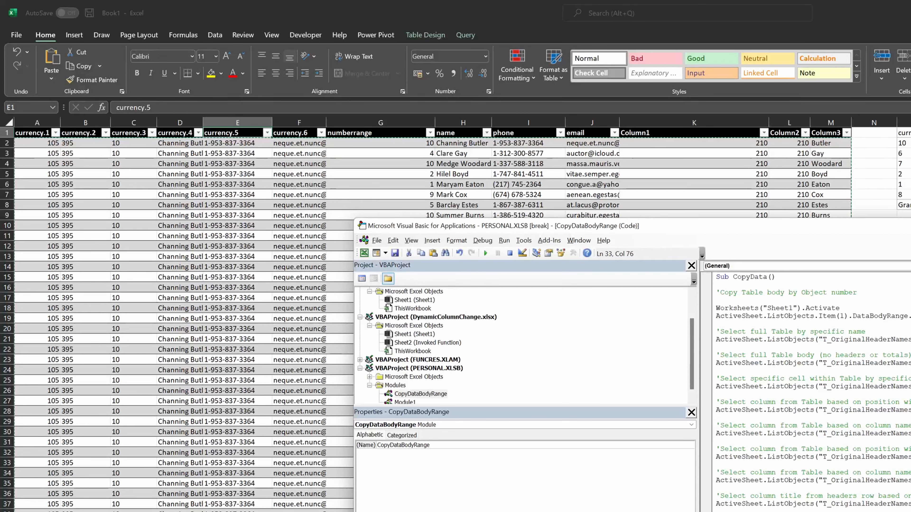
pyautogui.click(910, 511)
pyautogui.press('F5')
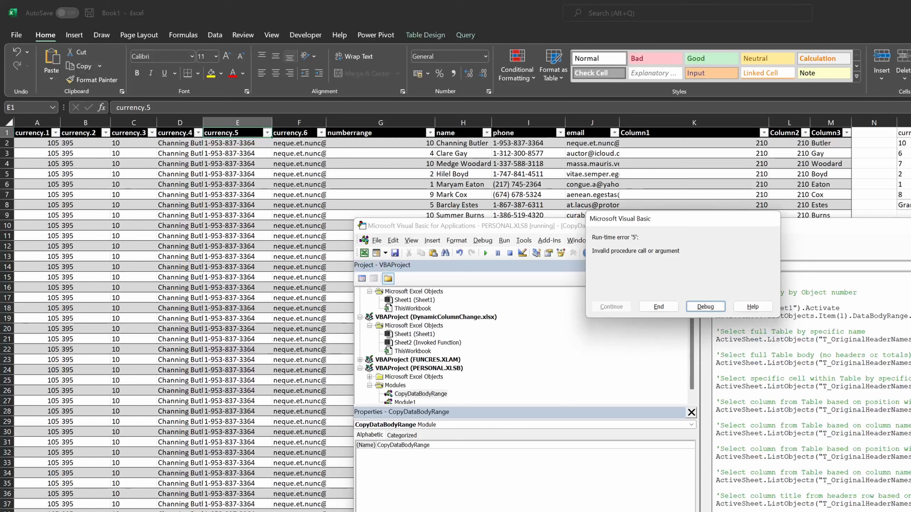
pyautogui.hotkey('shift', 'Tab')
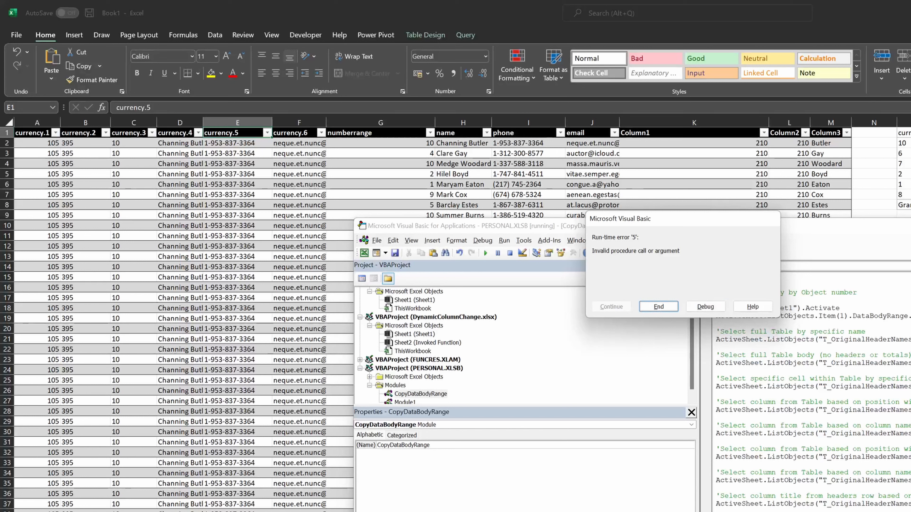
pyautogui.press('Return')
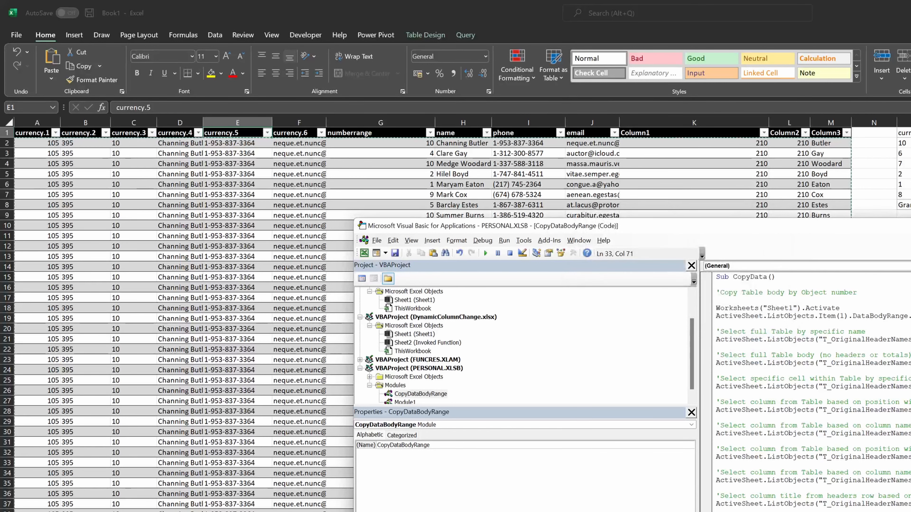
# - Restart CopyData by stepping into it, then run ahead to the header-row selection line
pyautogui.press('Down')
pyautogui.press('Down')
pyautogui.press('F8')
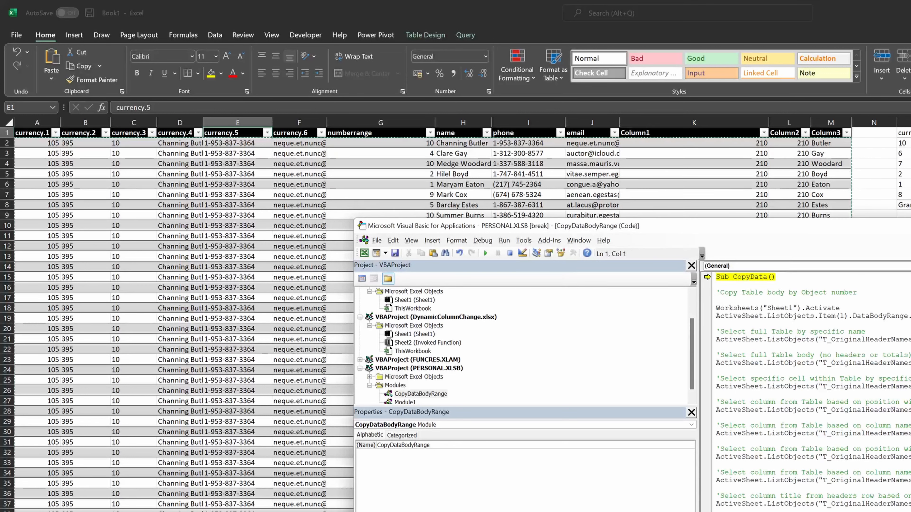
pyautogui.press('F8')
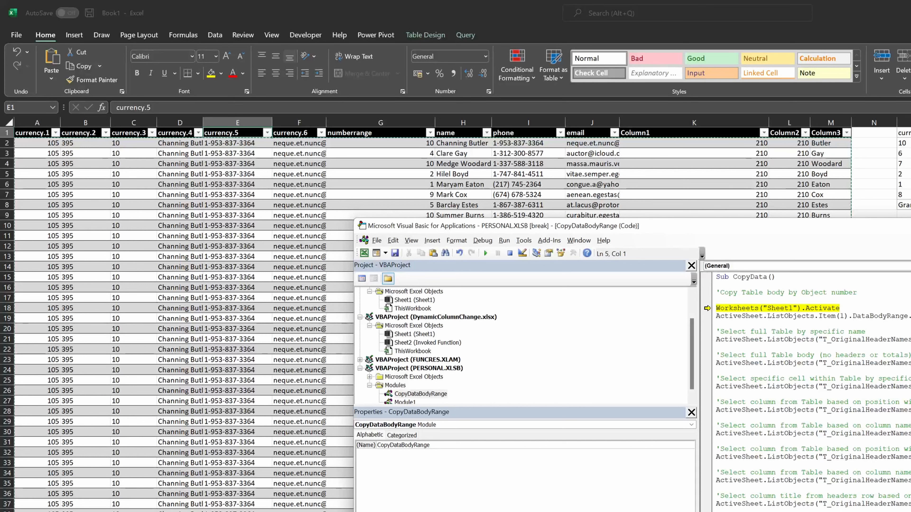
pyautogui.press('F5')
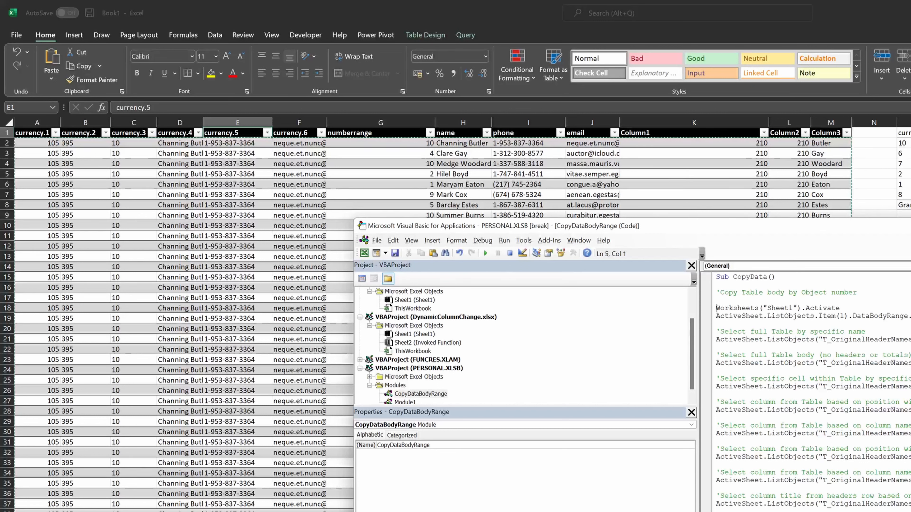
pyautogui.press('F8')
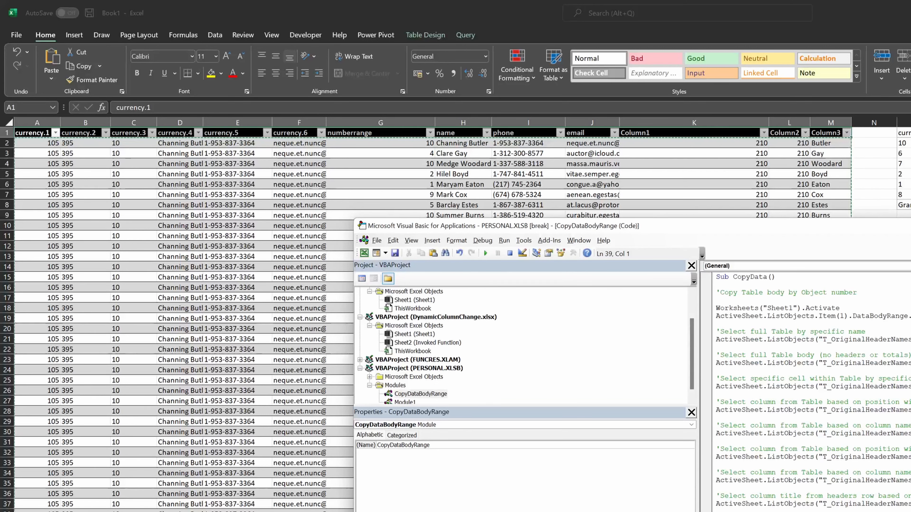
# - Browse down the table, jump to the end of the currency.5 column, and return to the VBA editor
pyautogui.scroll(-2, 811, 377)
pyautogui.scroll(-15, 234, 466)
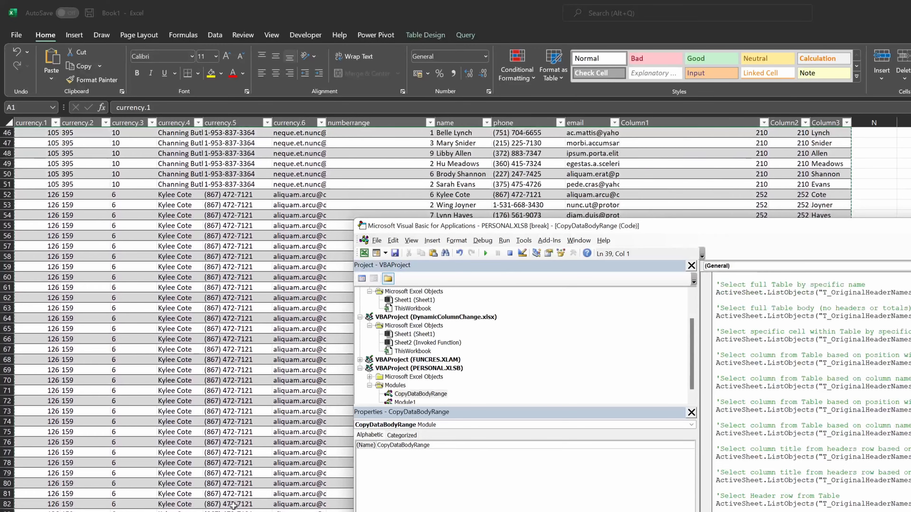
pyautogui.click(233, 505)
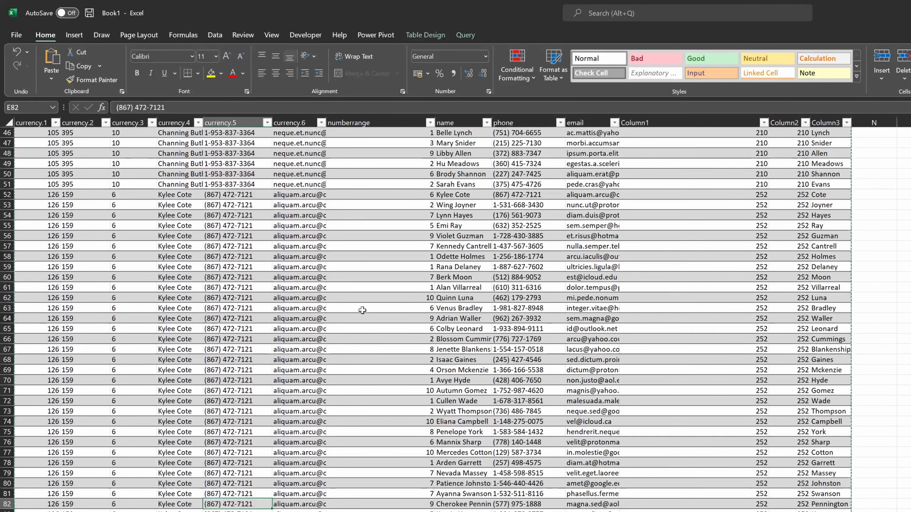
pyautogui.hotkey('ctrl', 'Down')
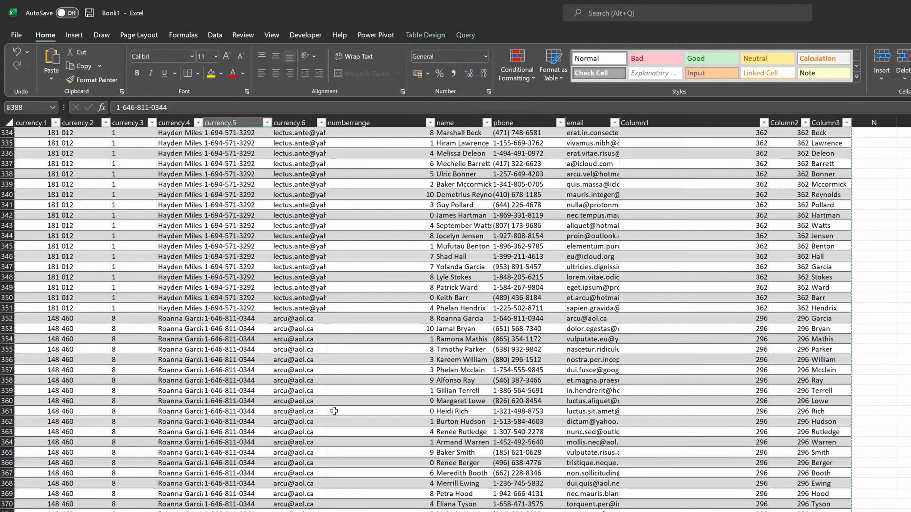
pyautogui.hotkey('alt', 'Tab')
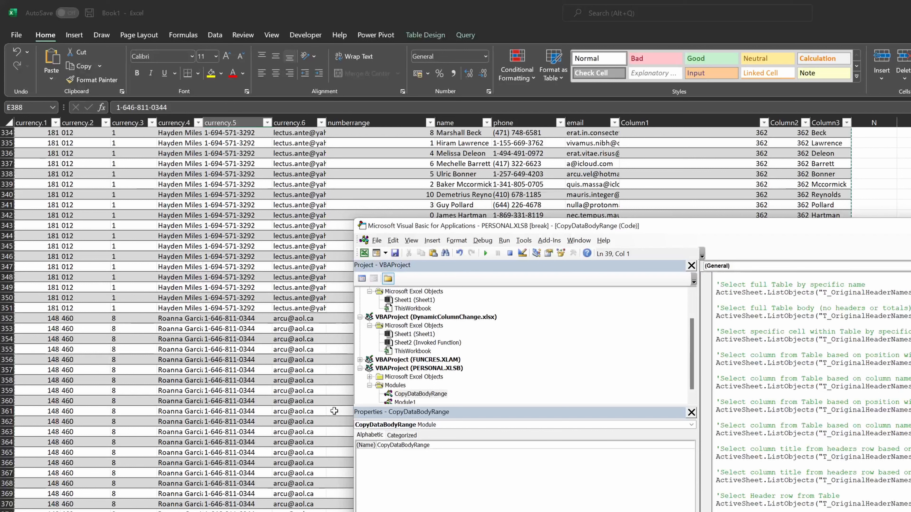
# - Step to the next macro line, run the rest, open the runtime error in the debugger, and step again
pyautogui.press('F8')
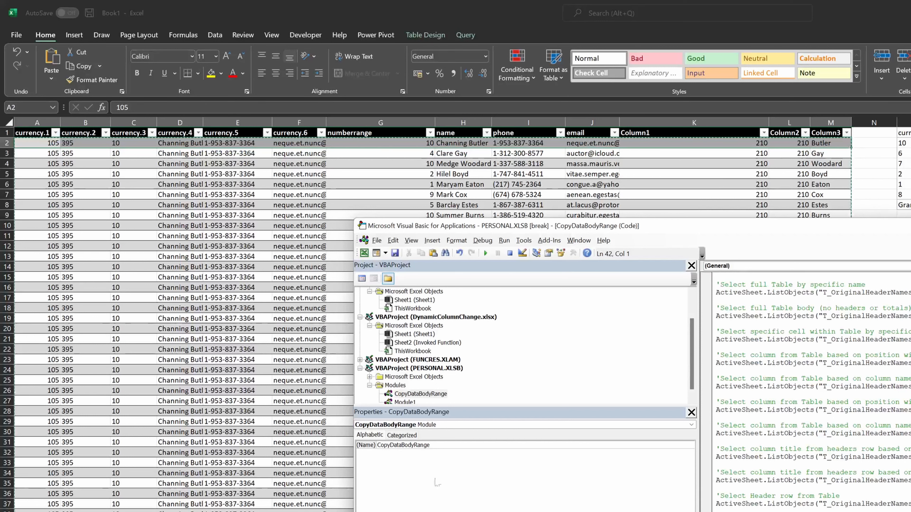
pyautogui.press('F5')
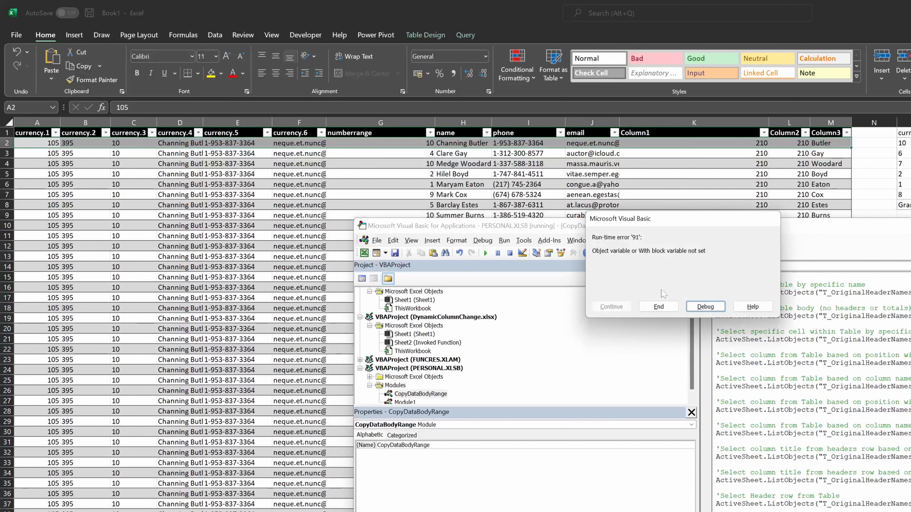
pyautogui.click(705, 307)
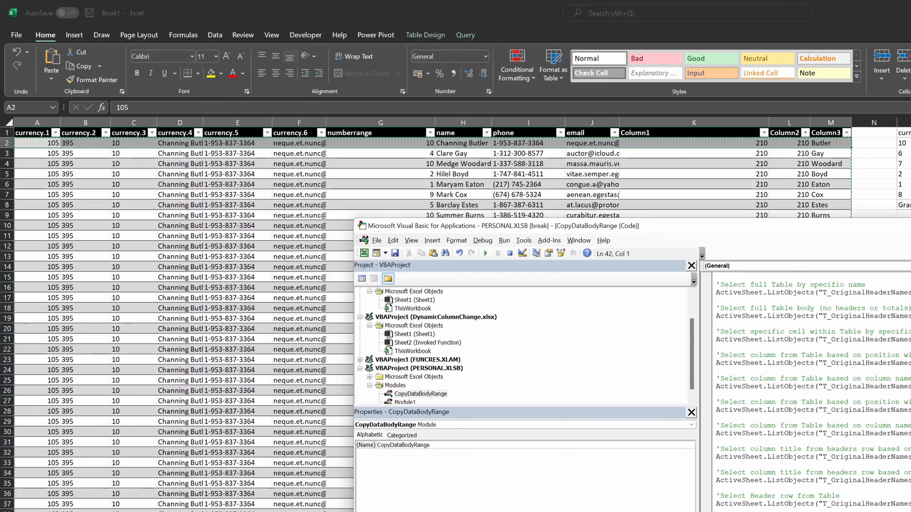
pyautogui.press('F8')
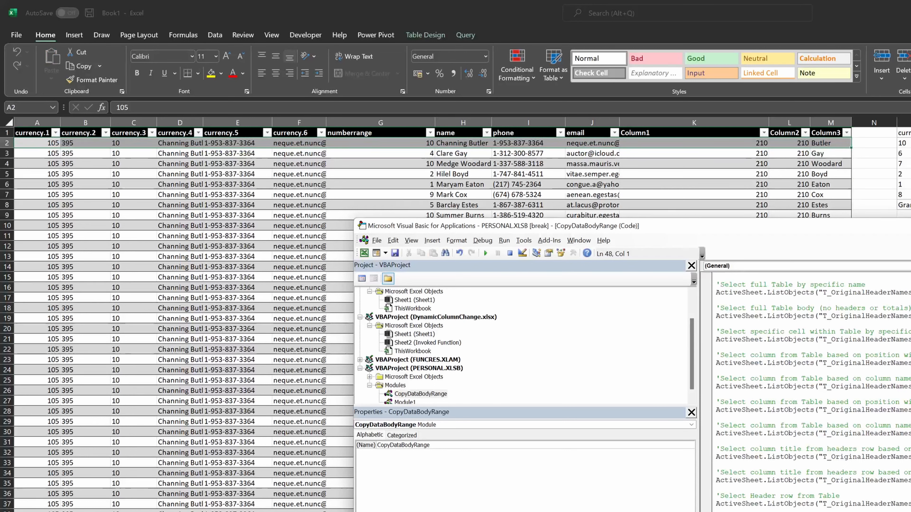
# - Browse to the end of the currency.6 column, and review the top of the CopyData macro in the VBA editor
pyautogui.click(305, 420)
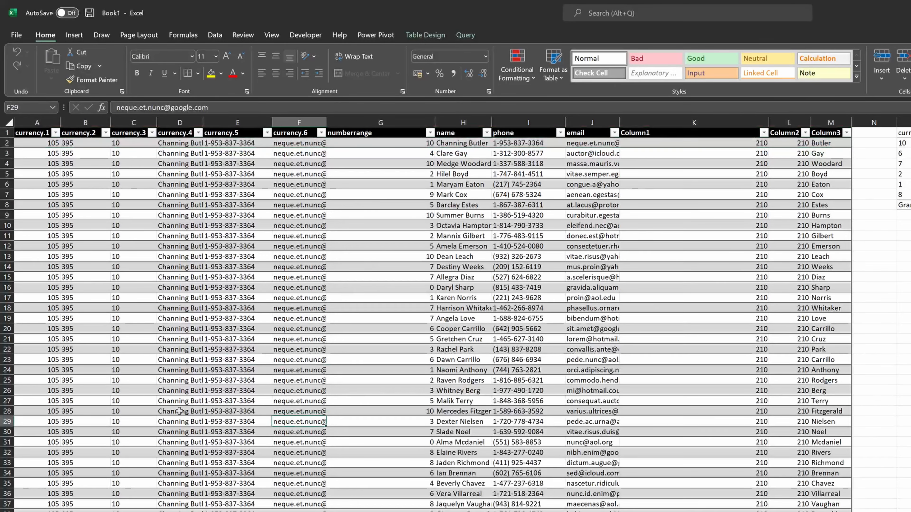
pyautogui.hotkey('ctrl', 'Down')
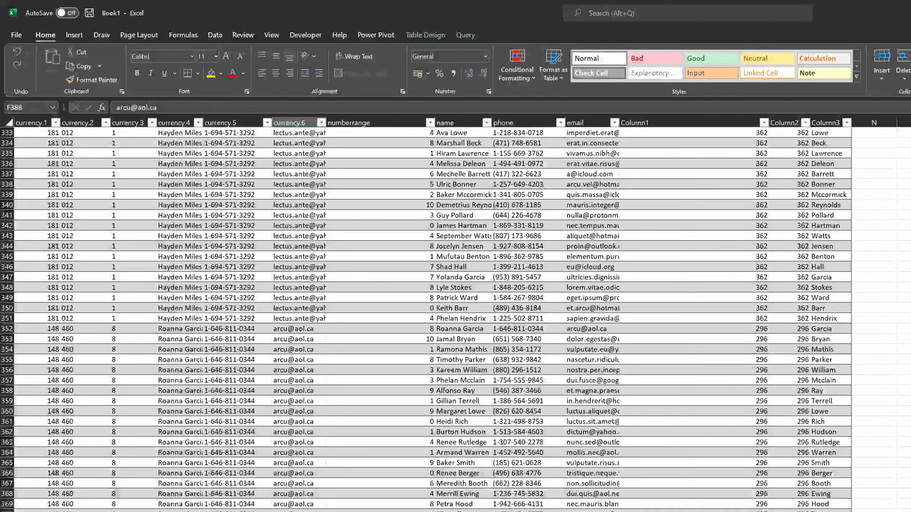
pyautogui.press('Down')
pyautogui.press('Down')
pyautogui.press('Up')
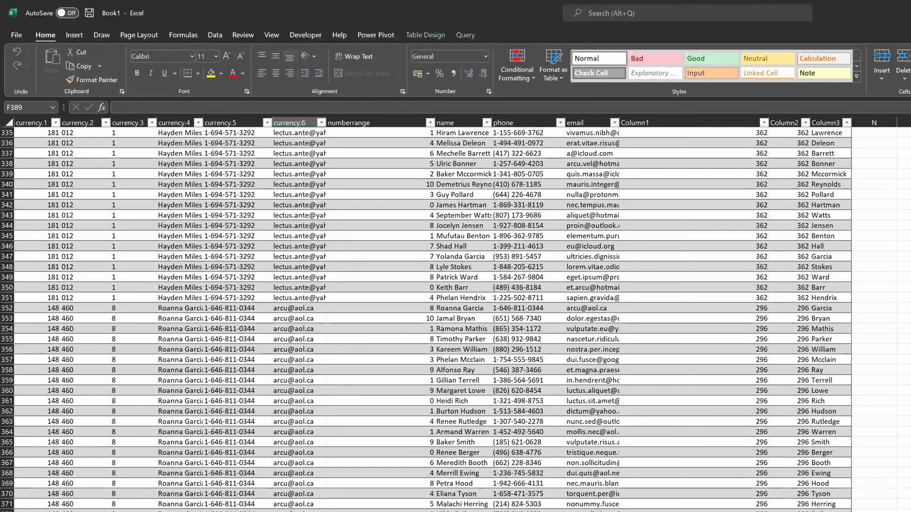
pyautogui.hotkey('alt', 'Tab')
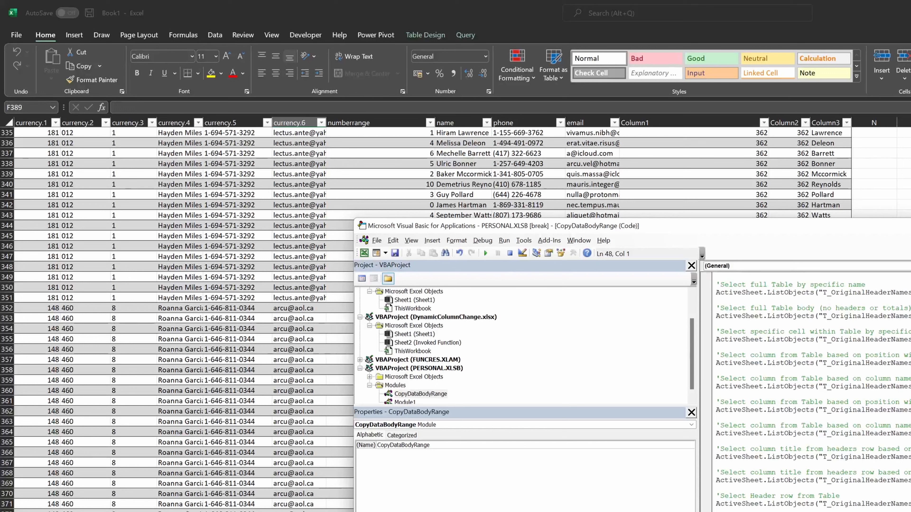
pyautogui.click(511, 256)
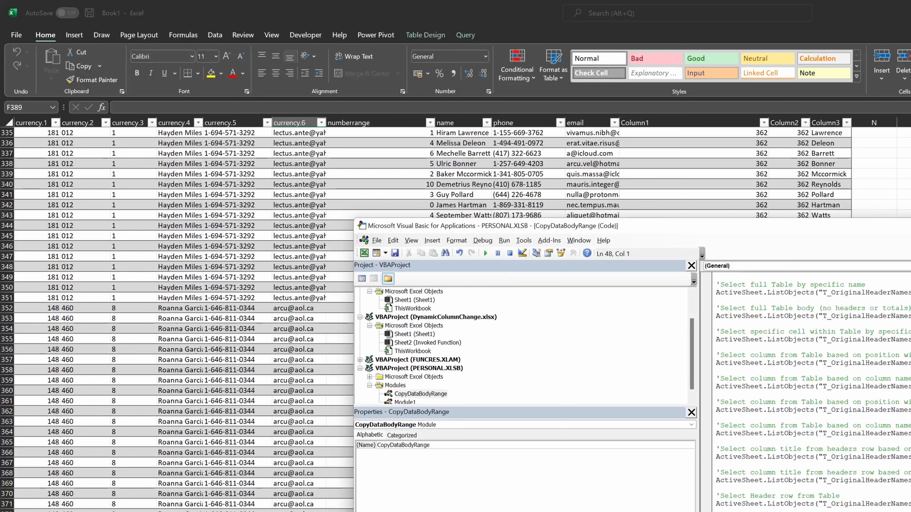
pyautogui.scroll(2, 810, 359)
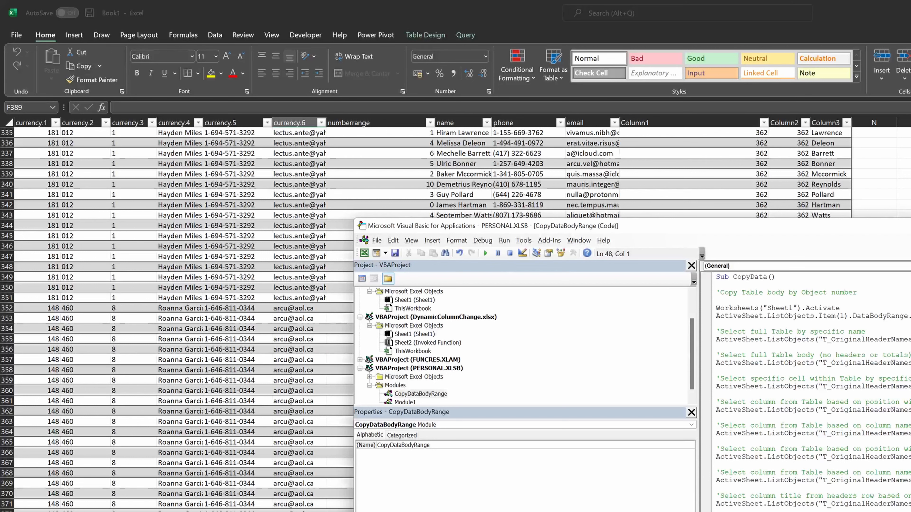
pyautogui.hotkey('alt', 'F11')
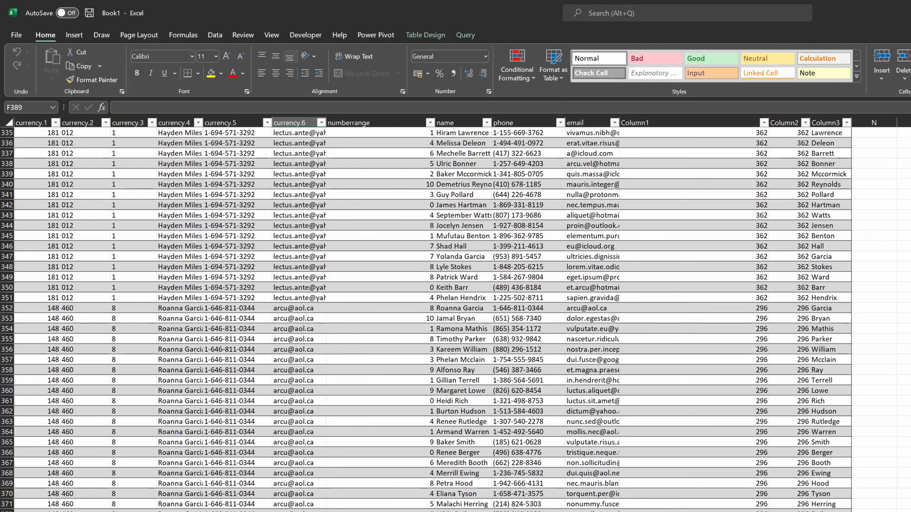
# - Insert an AutoSum SUBTOTAL into the total row of the currency.1 column
pyautogui.press('Home')
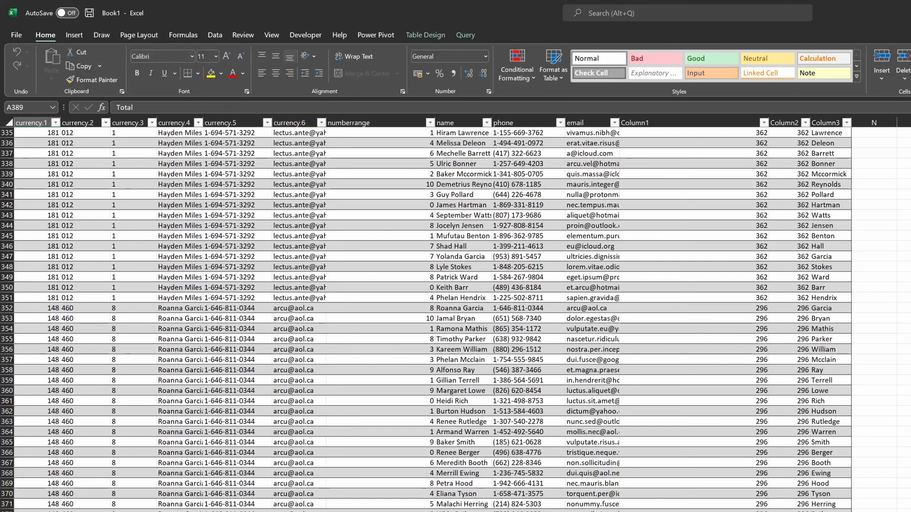
pyautogui.press('Up')
pyautogui.hotkey('ctrl', 'Up')
pyautogui.press('Right')
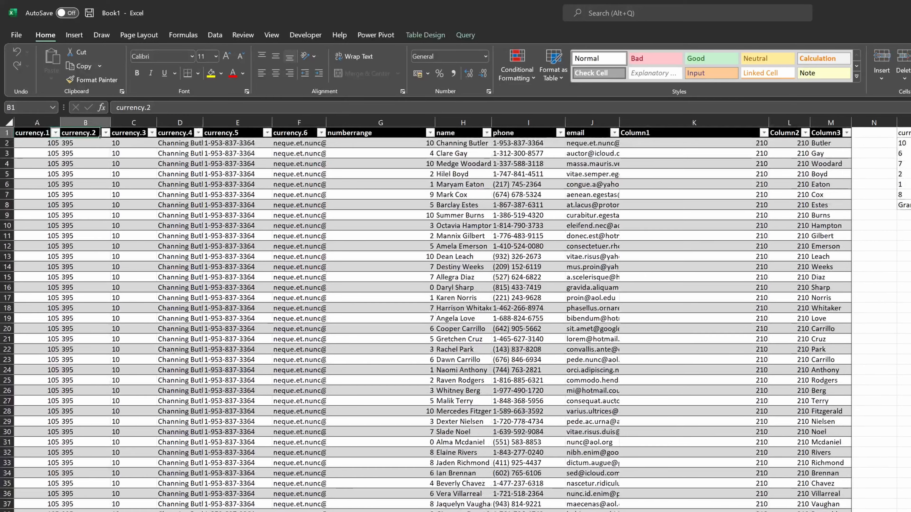
pyautogui.press('Left')
pyautogui.hotkey('ctrl', 'Down')
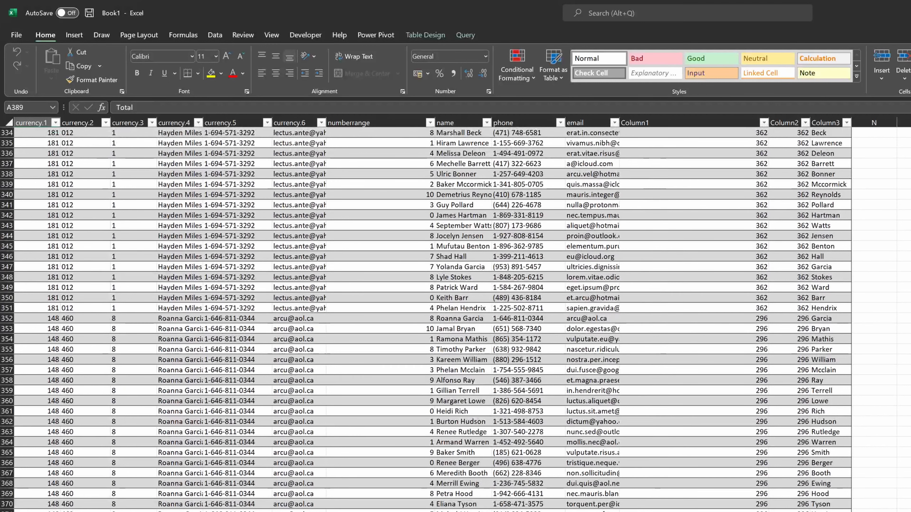
pyautogui.press('Down')
pyautogui.press('Up')
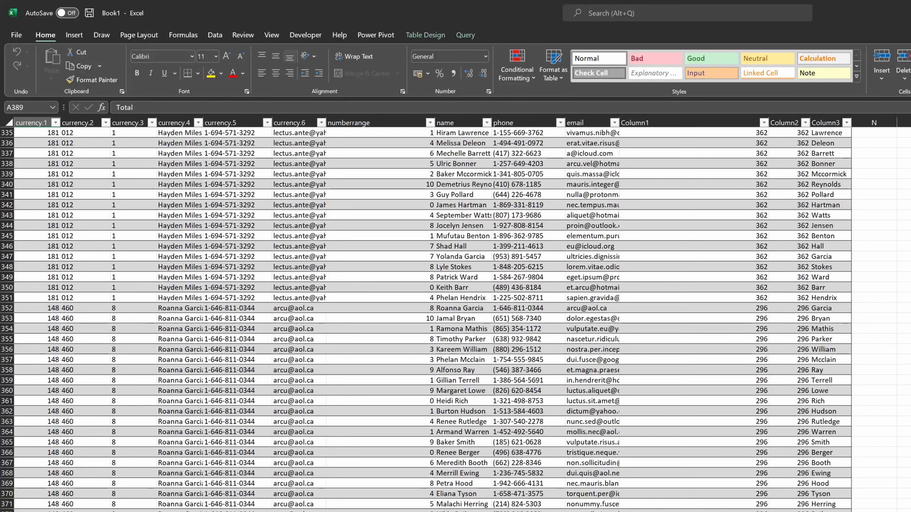
pyautogui.hotkey('alt', '=')
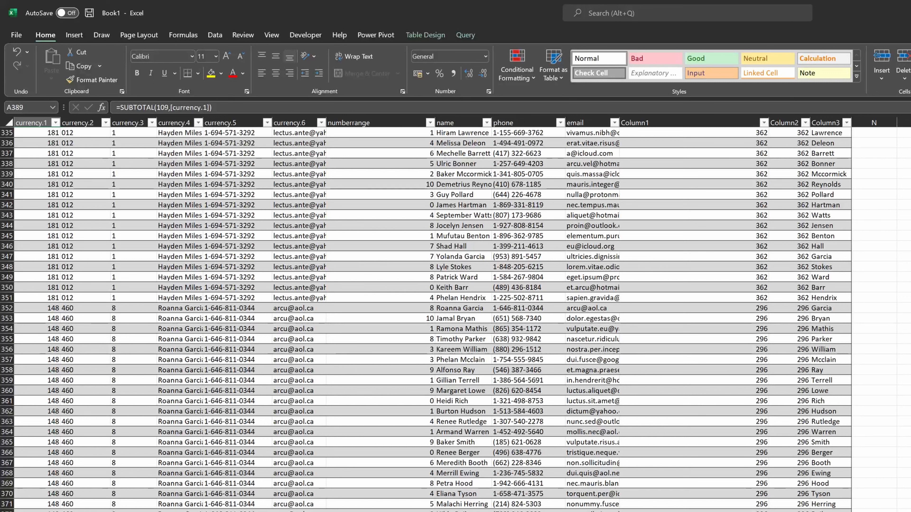
pyautogui.hotkey('ctrl', 'shift', 'Up')
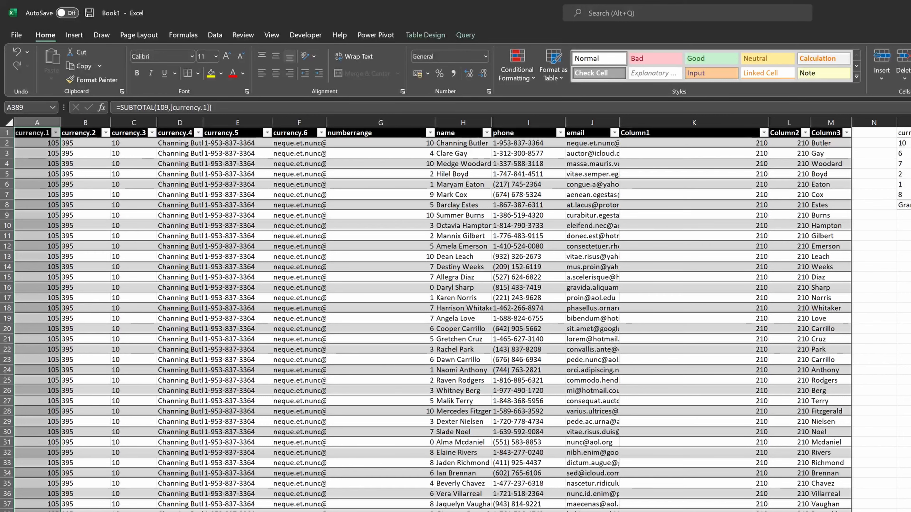
pyautogui.press('Down')
pyautogui.press('Up')
pyautogui.press('Up')
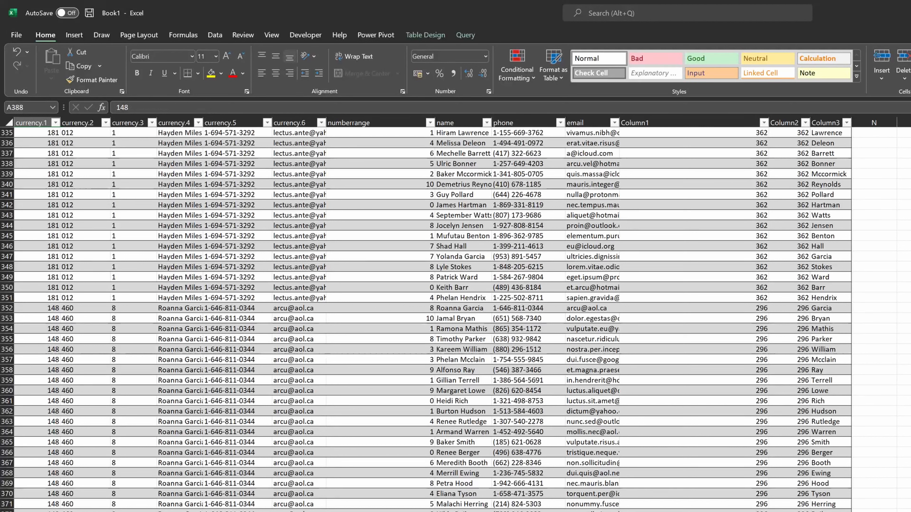
# - Filter the currency.3 column to show only the value 10
pyautogui.press('Right')
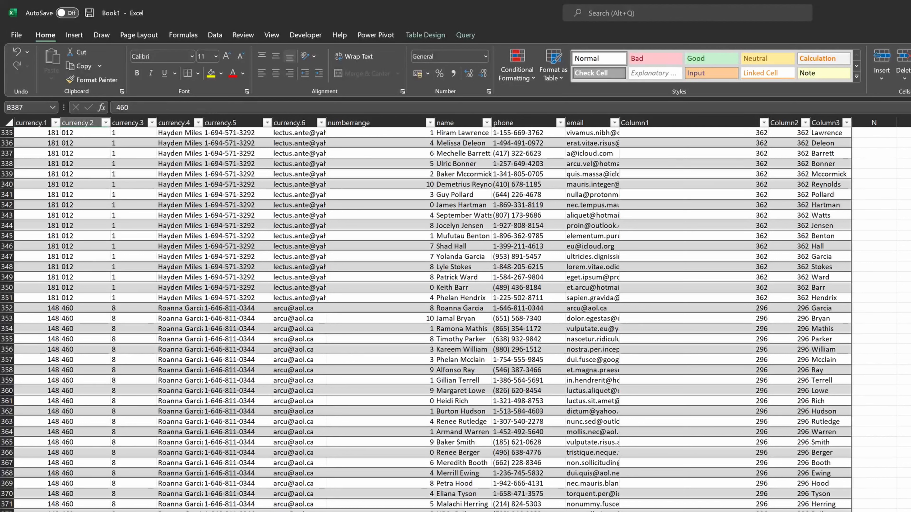
pyautogui.press('Right')
pyautogui.hotkey('ctrl', 'Up')
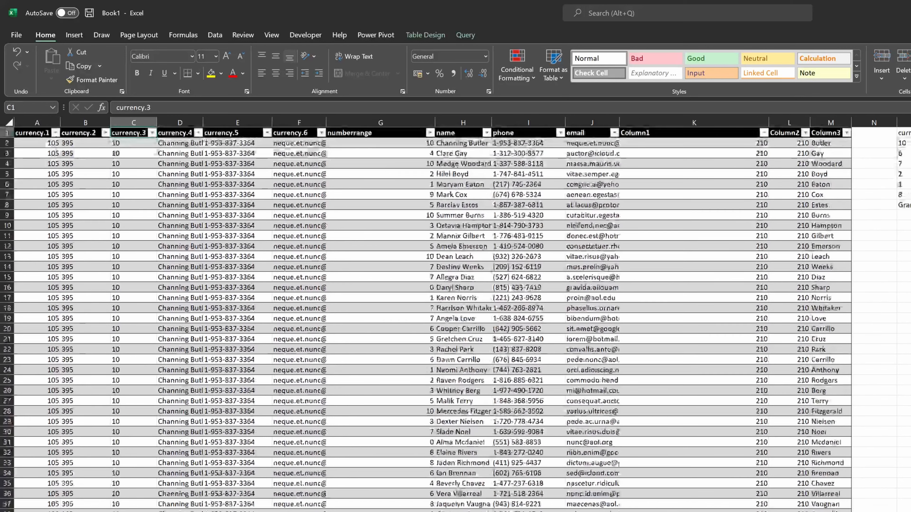
pyautogui.hotkey('alt', 'Down')
pyautogui.press('Down')
pyautogui.press('space')
pyautogui.press('Down')
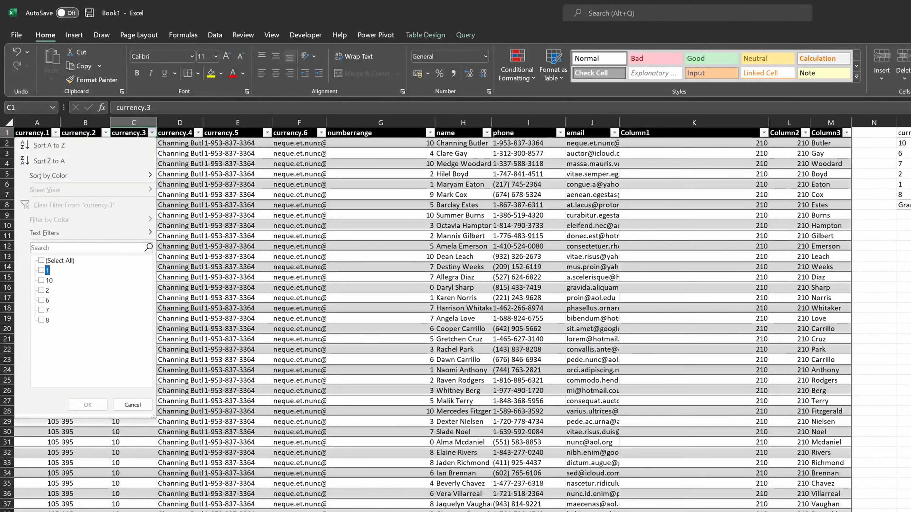
pyautogui.press('Down')
pyautogui.press('space')
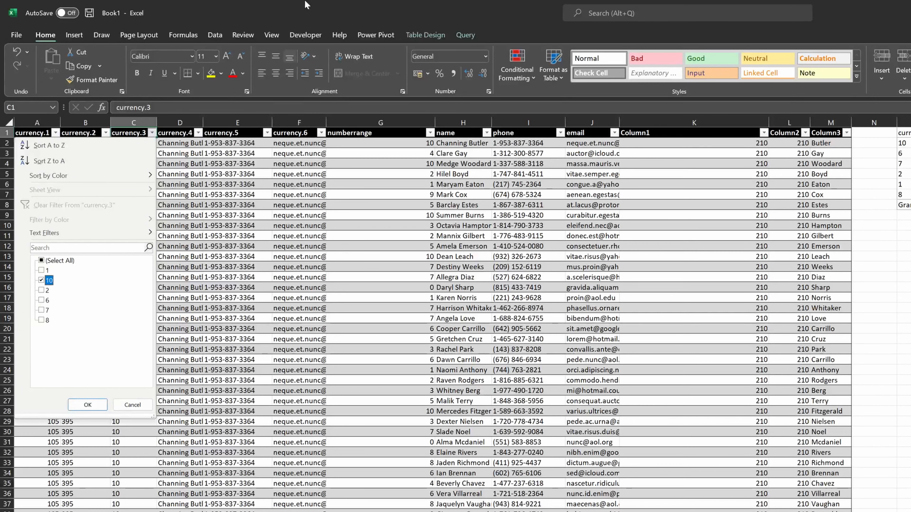
pyautogui.press('Return')
# - Move down the filtered table to the currency.1 total cell
pyautogui.press('Down')
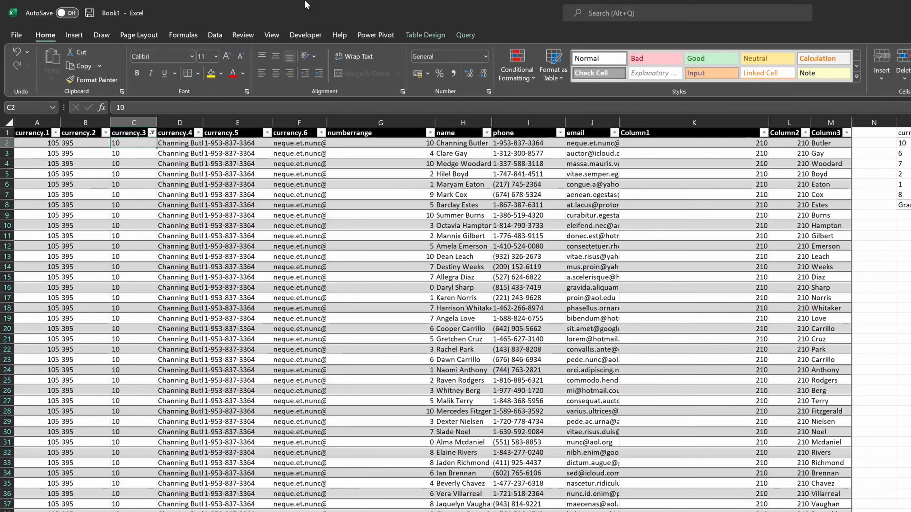
pyautogui.hotkey('ctrl', 'Down')
pyautogui.press('Down')
pyautogui.press('Left')
pyautogui.press('Left')
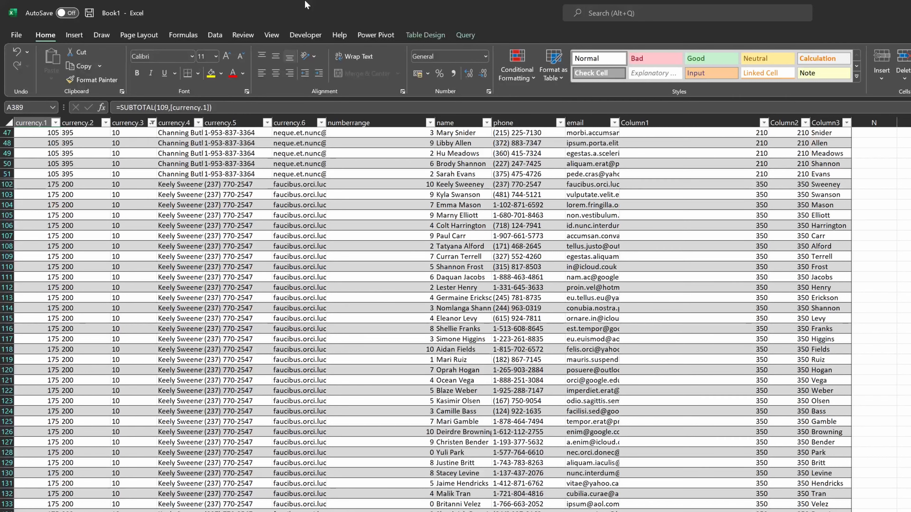
# - Clear the filter from the currency.3 column
pyautogui.press('Up')
pyautogui.hotkey('ctrl', 'Up')
pyautogui.press('Right')
pyautogui.press('Right')
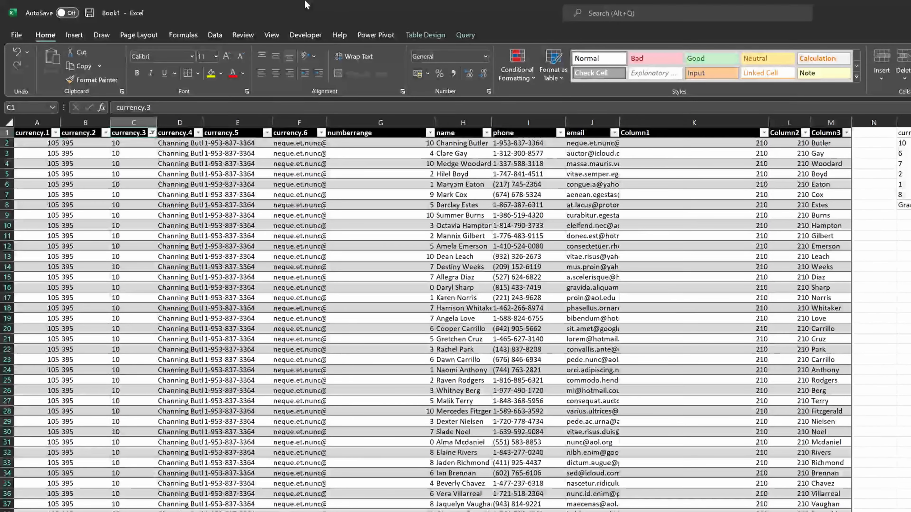
pyautogui.hotkey('alt', 'Down')
pyautogui.press('Up')
pyautogui.press('Up')
pyautogui.press('Up')
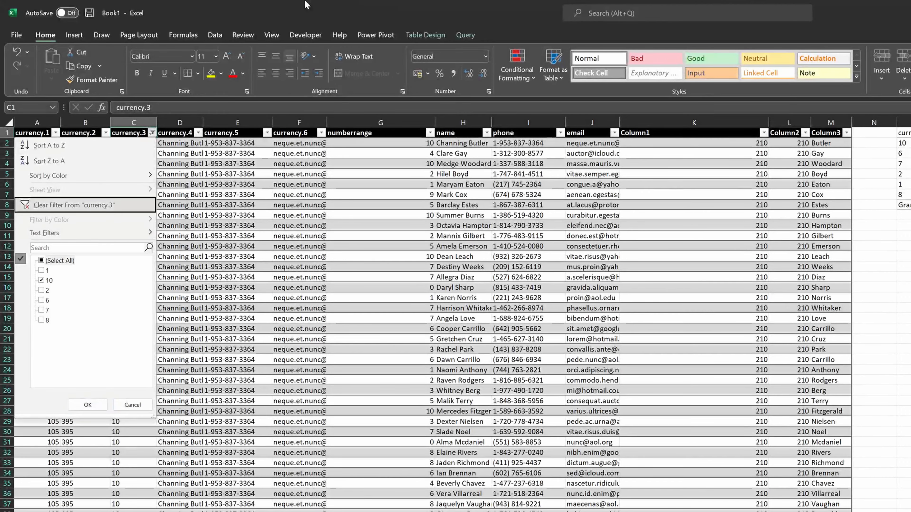
pyautogui.press('Return')
# - Enter a SUM of the currency.1 column into the total-row cell of the currency.2 column
pyautogui.hotkey('ctrl', 'Down')
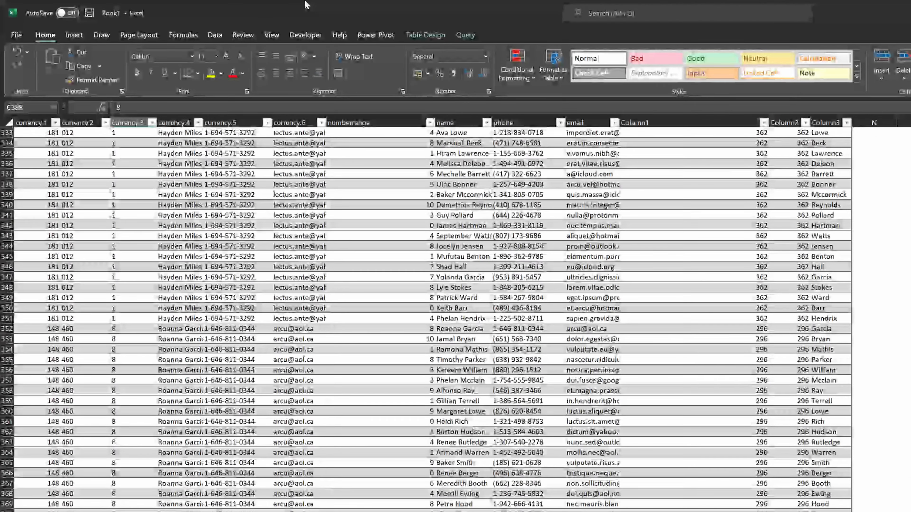
pyautogui.press('Down')
pyautogui.press('Left')
pyautogui.press('Left')
pyautogui.press('Right')
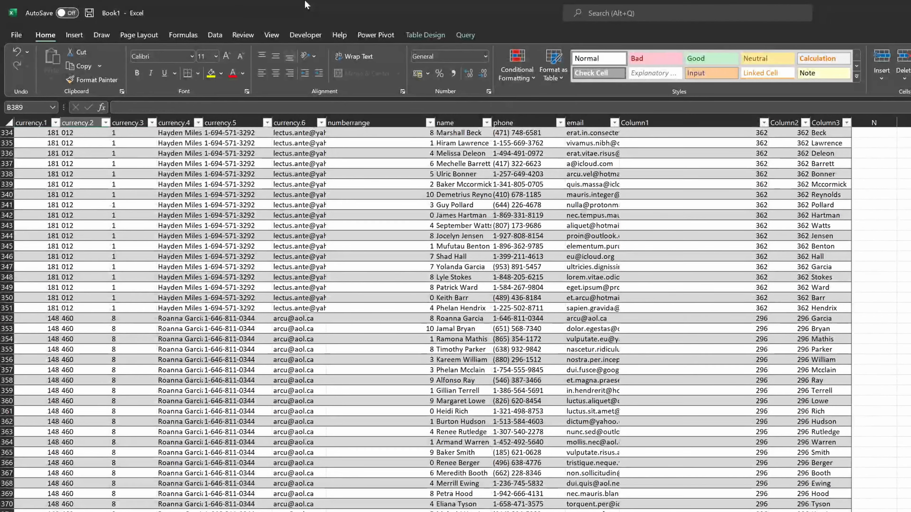
pyautogui.write('=')
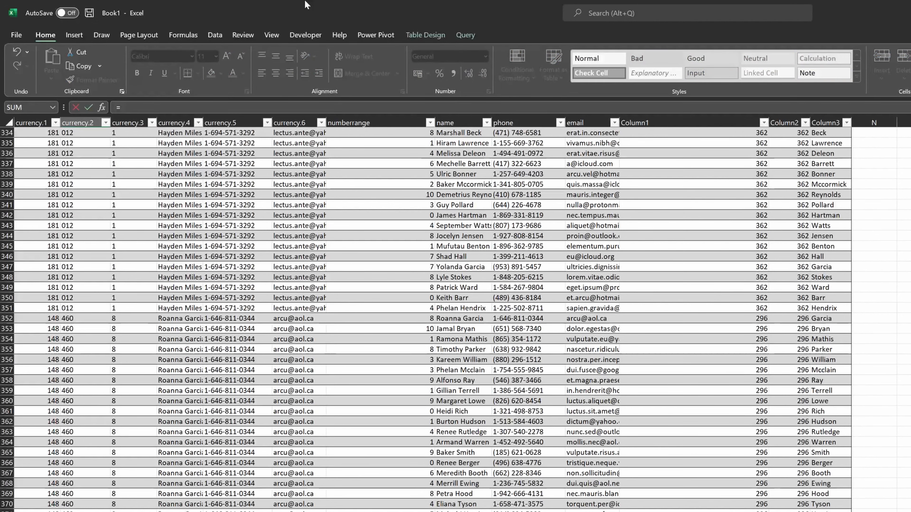
pyautogui.write('su')
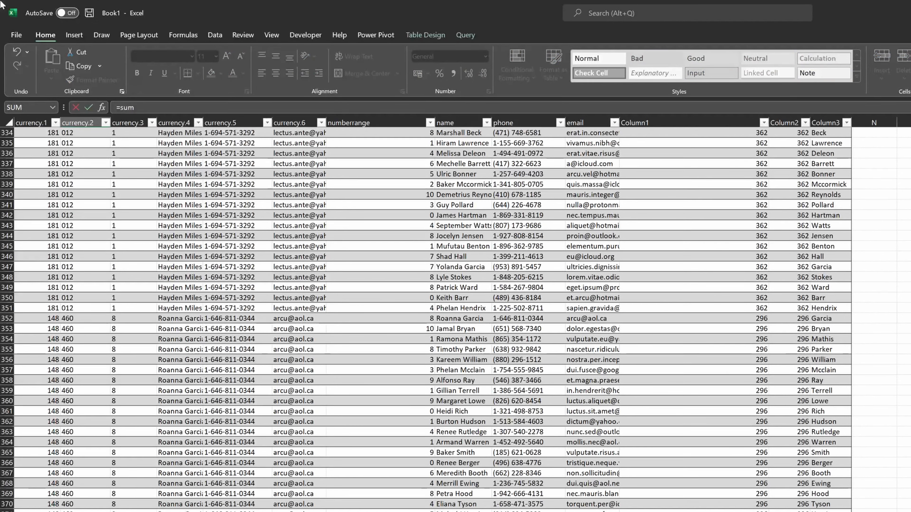
pyautogui.write('m')
pyautogui.press('Tab')
pyautogui.press('Left')
pyautogui.press('Up')
pyautogui.hotkey('ctrl', 'shift', 'Up')
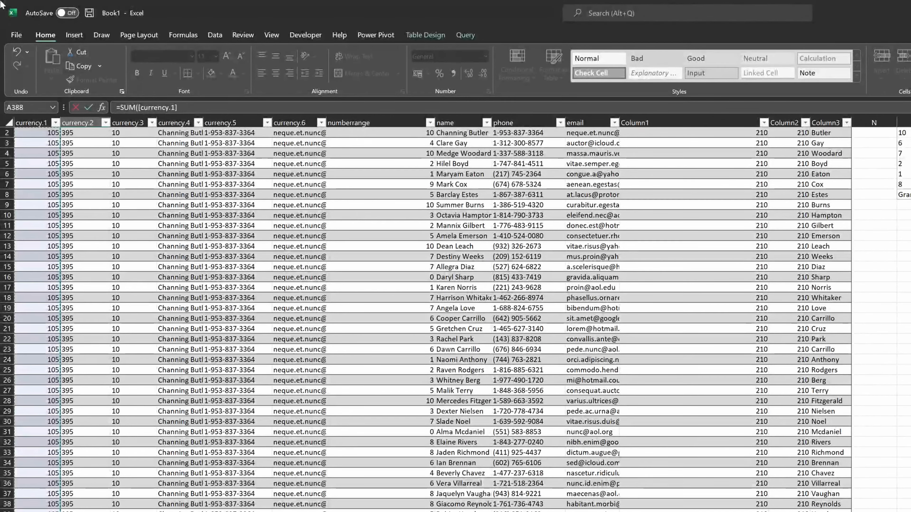
pyautogui.write(')')
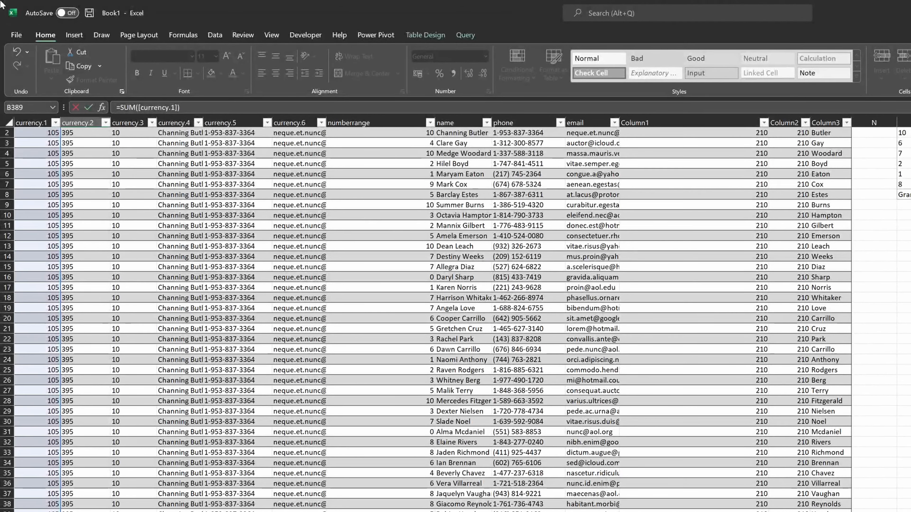
pyautogui.press('Return')
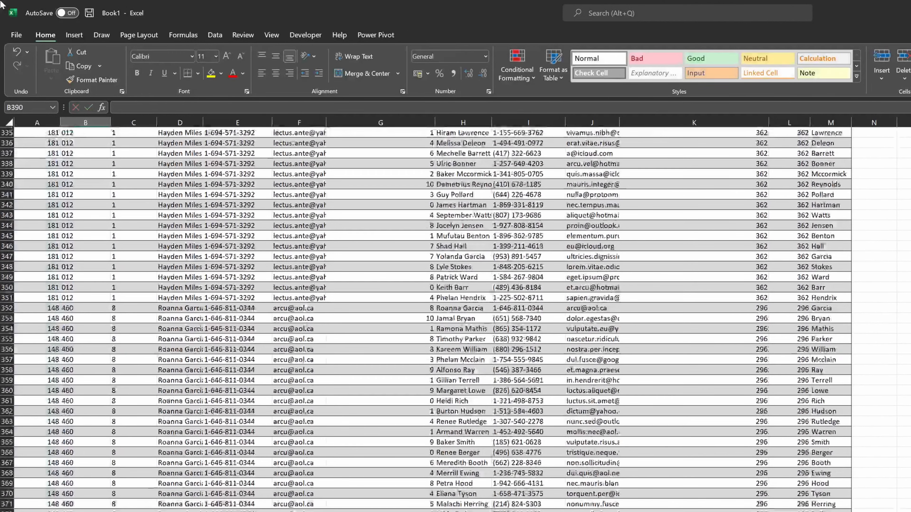
# - Reapply the currency.3 column filter so only the value 10 is shown
pyautogui.press('Up')
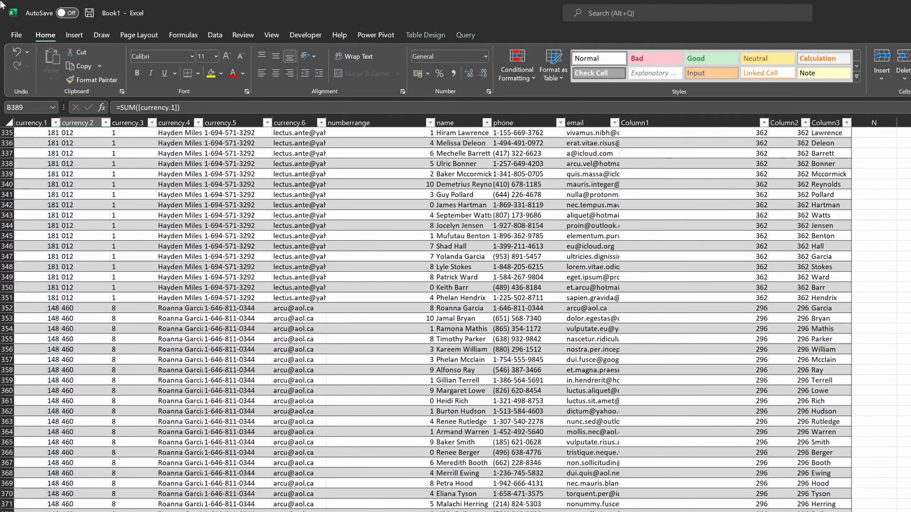
pyautogui.press('Up')
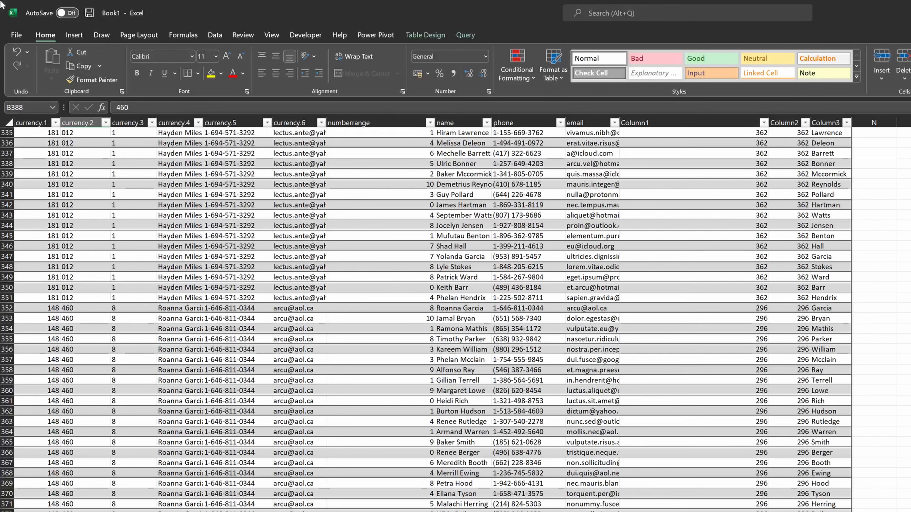
pyautogui.hotkey('ctrl', 'Up')
pyautogui.hotkey('alt', 'Down')
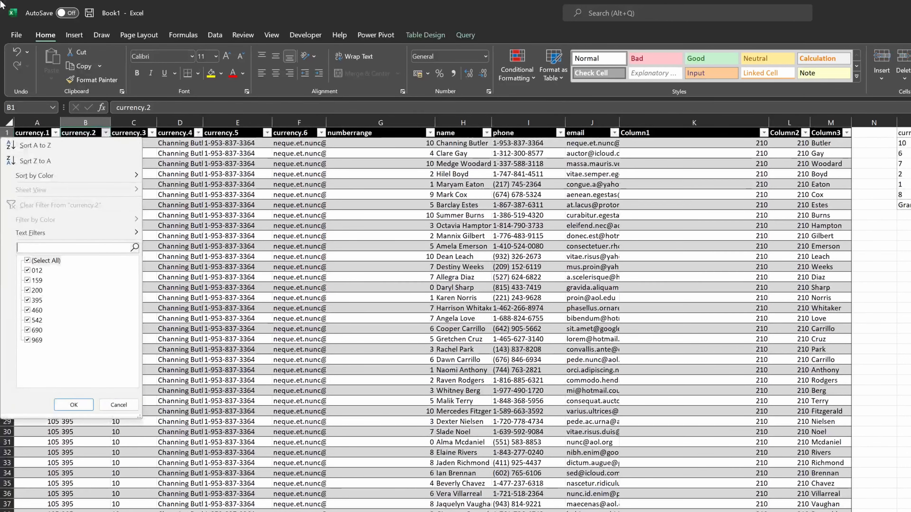
pyautogui.press('Escape')
pyautogui.press('Right')
pyautogui.hotkey('alt', 'Down')
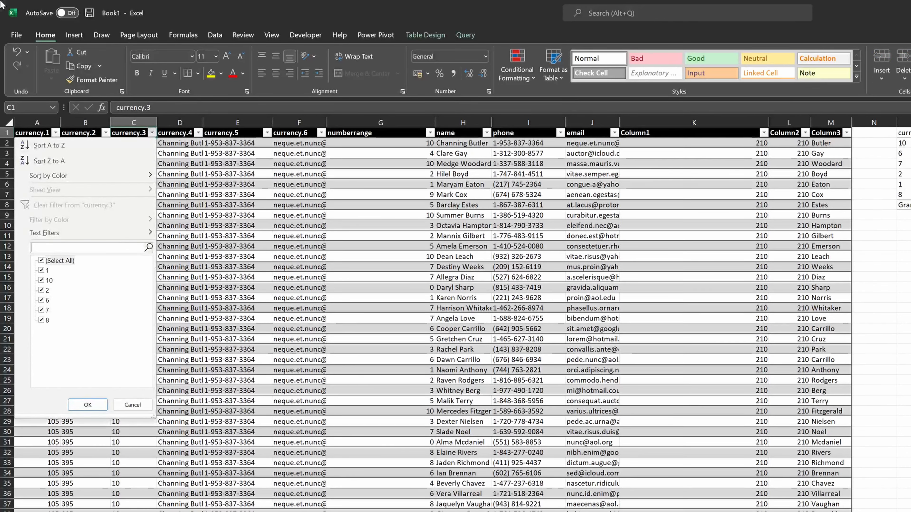
pyautogui.press('Tab')
pyautogui.press('space')
pyautogui.press('Down')
pyautogui.press('Down')
pyautogui.press('space')
pyautogui.press('Return')
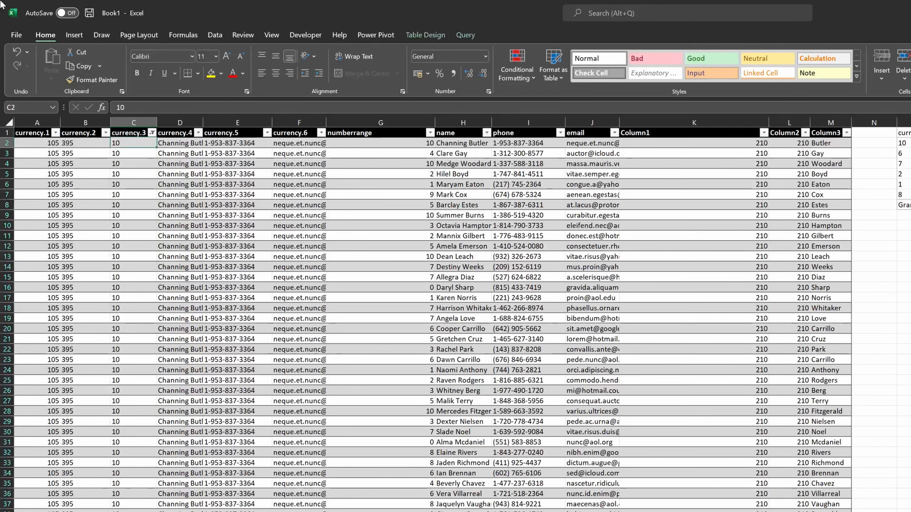
# - Enter a formula in the currency.3 total cell subtracting another total-row cell from the currency.2 total
pyautogui.hotkey('ctrl', 'Down')
pyautogui.press('Down')
pyautogui.press('Down')
pyautogui.press('Left')
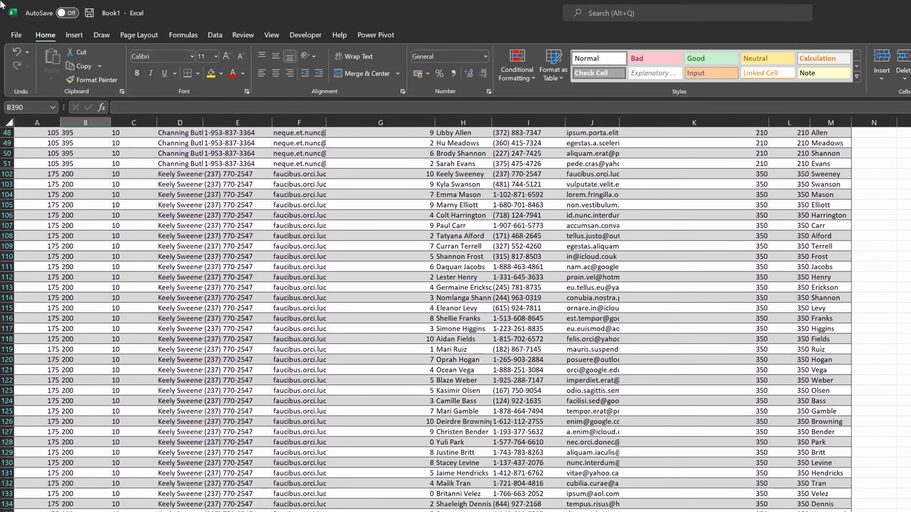
pyautogui.press('Up')
pyautogui.press('Left')
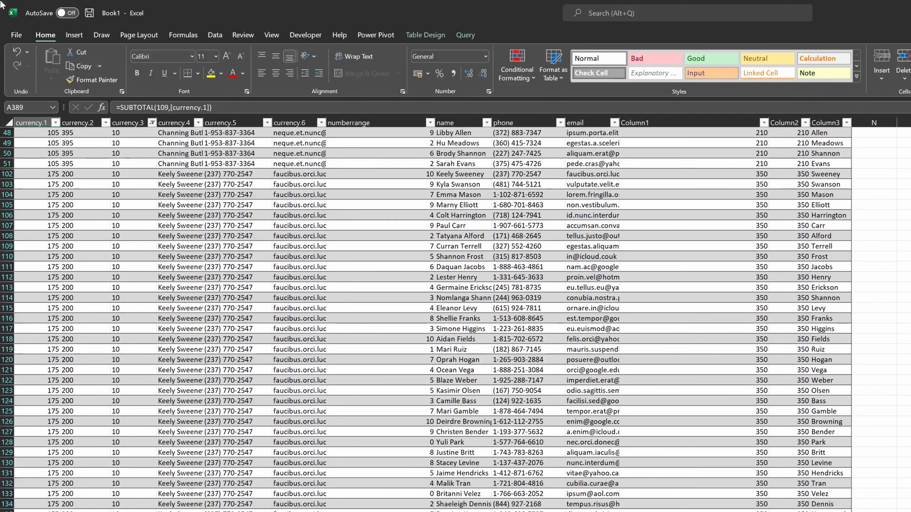
pyautogui.press('Right')
pyautogui.press('Right')
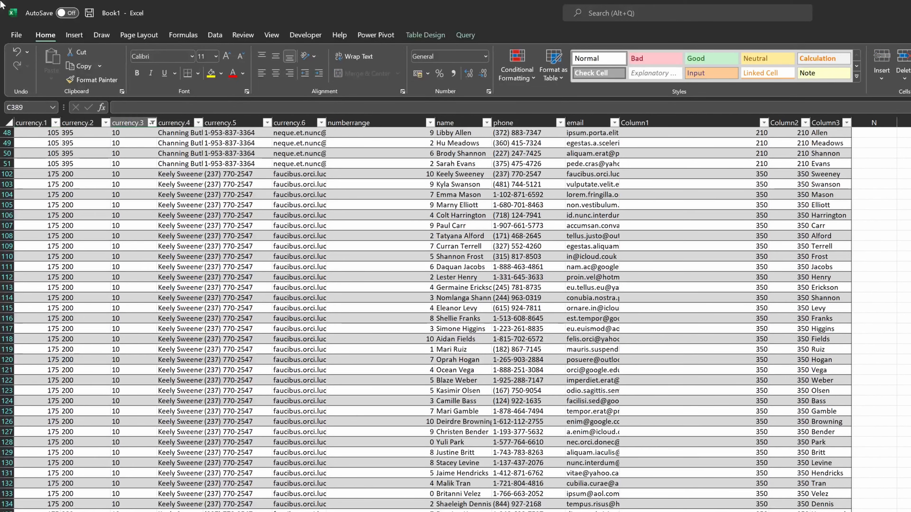
pyautogui.write('=')
pyautogui.press('Left')
pyautogui.write('-')
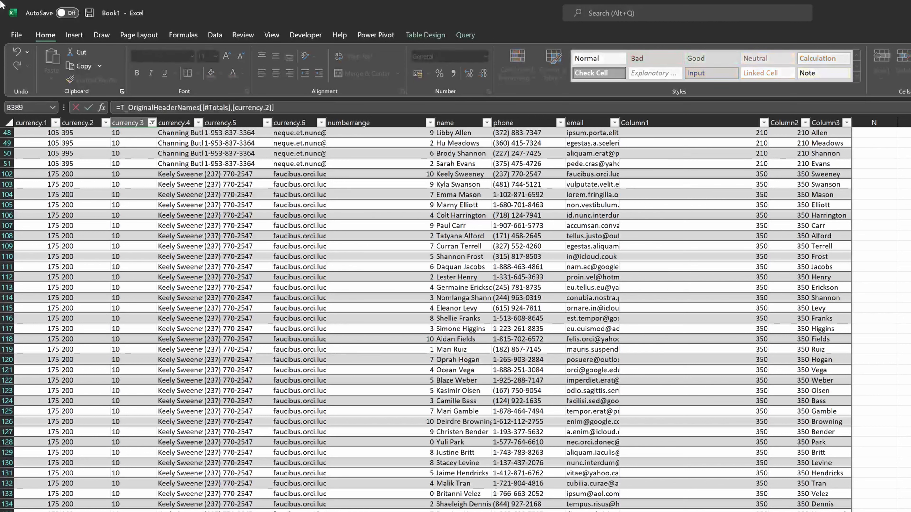
pyautogui.press('Left')
pyautogui.press('Left')
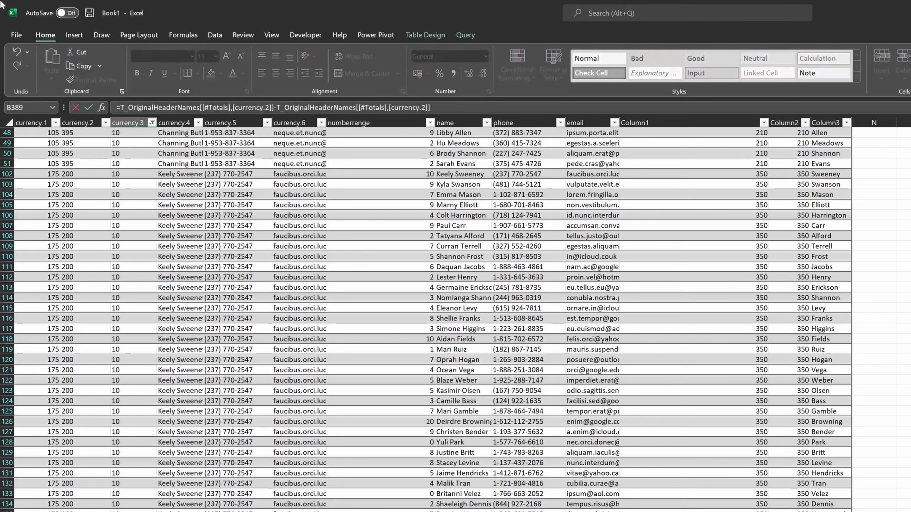
pyautogui.press('Return')
# - Enter a formula below the table that subtracts a cell from the currency.2 total
pyautogui.press('Up')
pyautogui.press('Down')
pyautogui.press('Down')
pyautogui.press('Down')
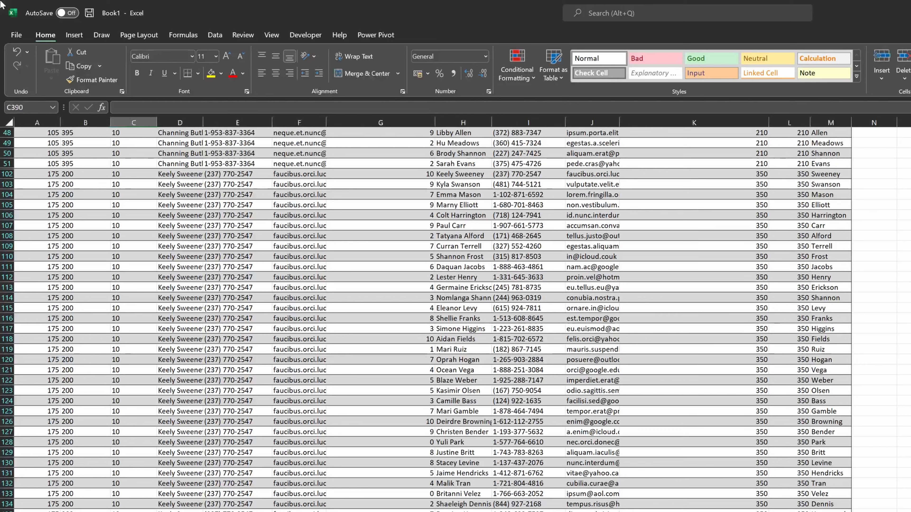
pyautogui.press('Left')
pyautogui.write('=')
pyautogui.press('Up')
pyautogui.press('Up')
pyautogui.press('Up')
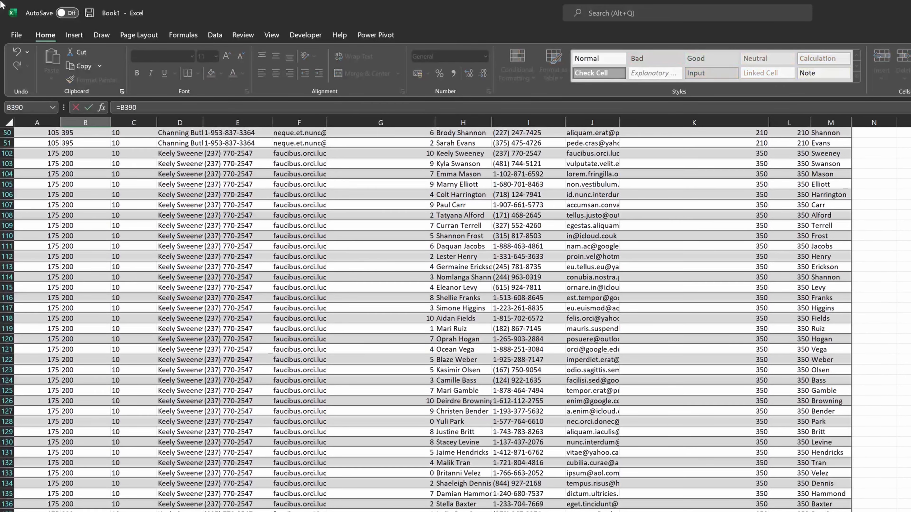
pyautogui.write('-')
pyautogui.press('Up')
pyautogui.press('Up')
pyautogui.press('Up')
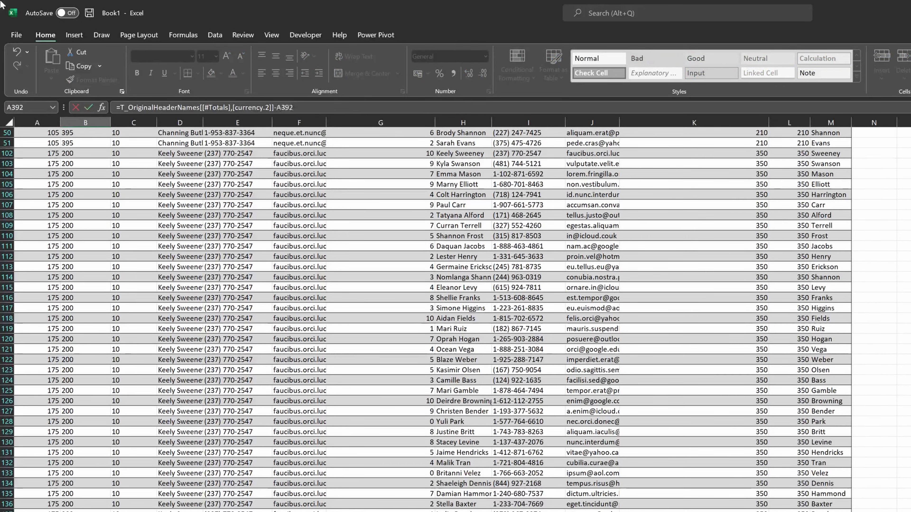
pyautogui.press('Return')
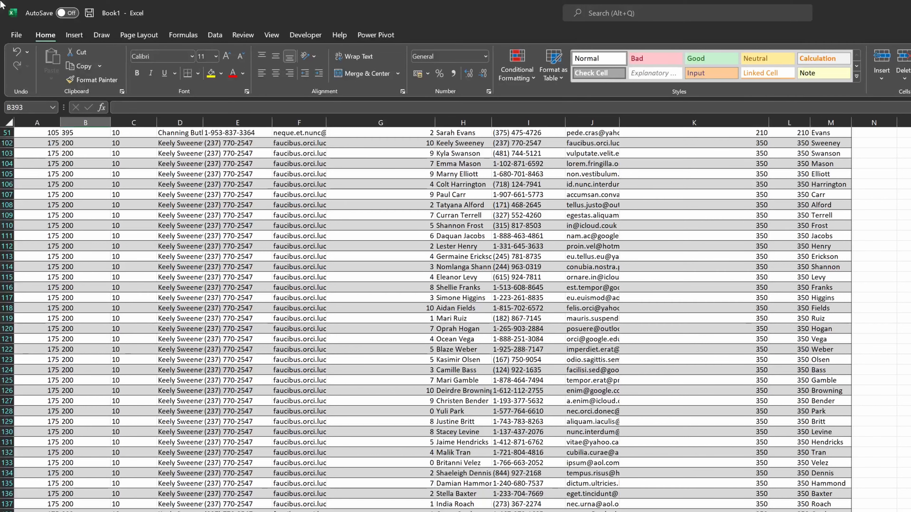
# - Fill a range of cells below the PivotTable at once with the formula =RAND()*100
pyautogui.press('Up')
pyautogui.hotkey('ctrl', 'Up')
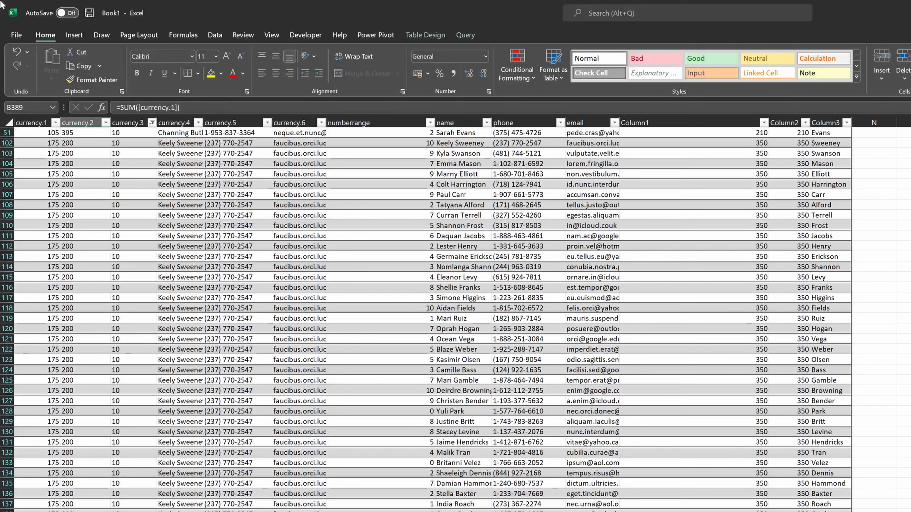
pyautogui.hotkey('ctrl', 'Right')
pyautogui.hotkey('ctrl', 'Right')
pyautogui.press('Down')
pyautogui.press('Down')
pyautogui.press('Down')
pyautogui.press('Down')
pyautogui.press('Down')
pyautogui.press('Down')
pyautogui.press('Down')
pyautogui.press('Down')
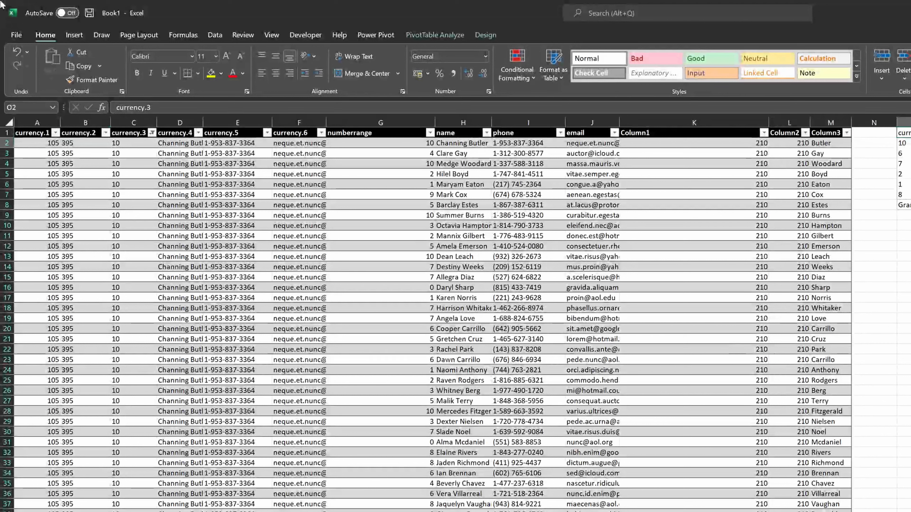
pyautogui.press('Down')
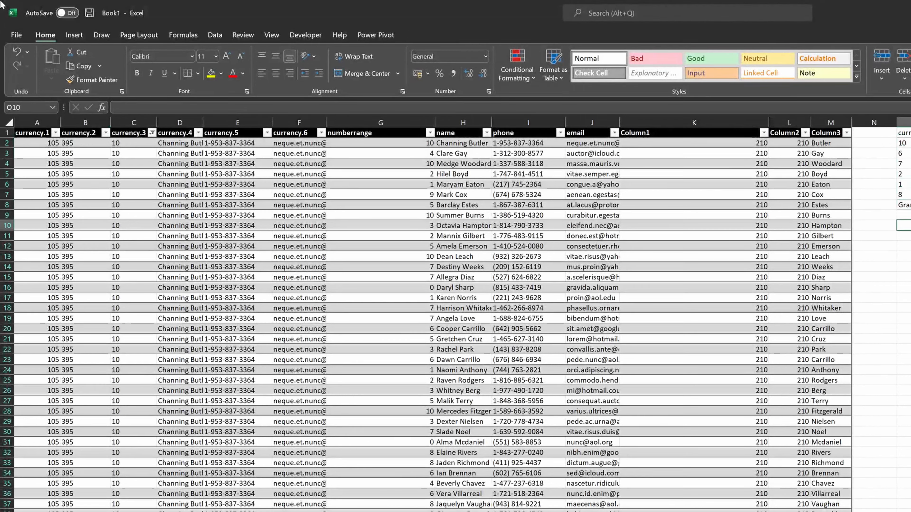
pyautogui.write('=')
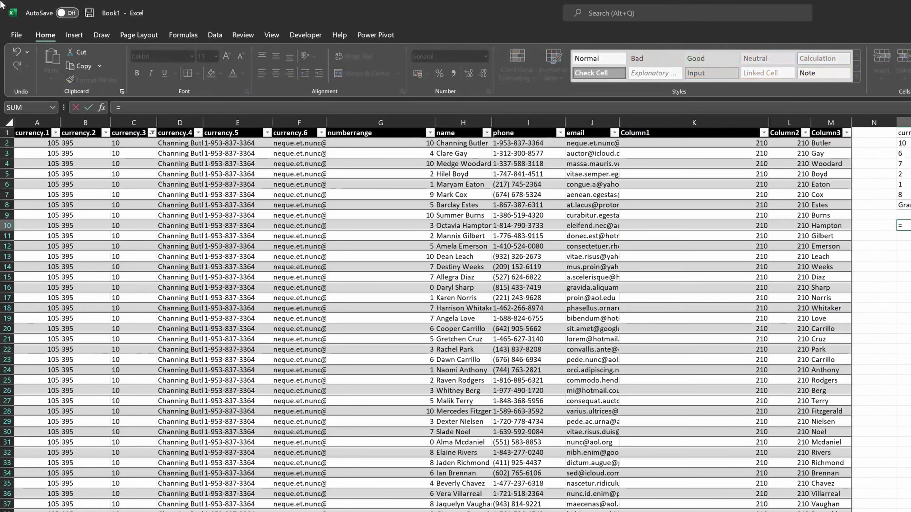
pyautogui.press('Escape')
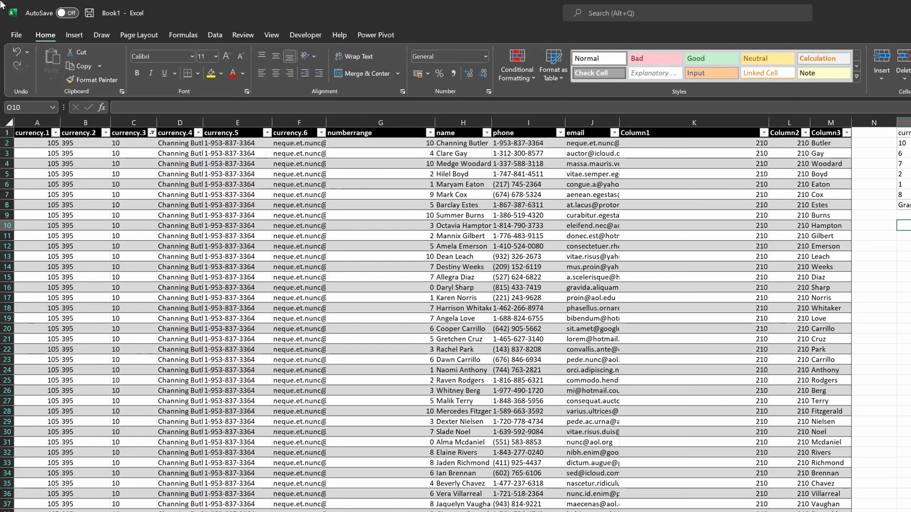
pyautogui.hotkey('shift', 'Down')
pyautogui.hotkey('shift', 'Down')
pyautogui.hotkey('shift', 'Down')
pyautogui.hotkey('shift', 'Down')
pyautogui.hotkey('shift', 'Down')
pyautogui.hotkey('shift', 'Down')
pyautogui.hotkey('shift', 'Down')
pyautogui.hotkey('shift', 'Down')
pyautogui.hotkey('shift', 'Down')
pyautogui.hotkey('shift', 'Down')
pyautogui.hotkey('shift', 'Down')
pyautogui.hotkey('shift', 'Down')
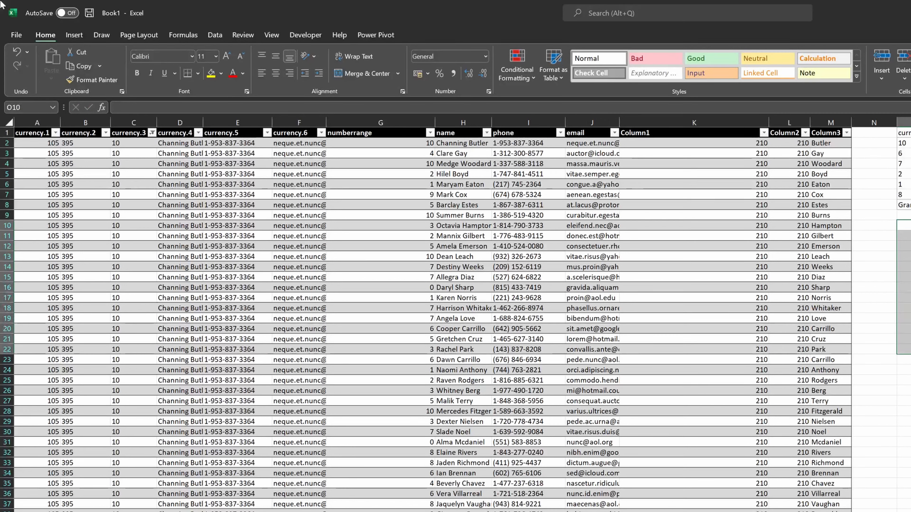
pyautogui.write('=rand')
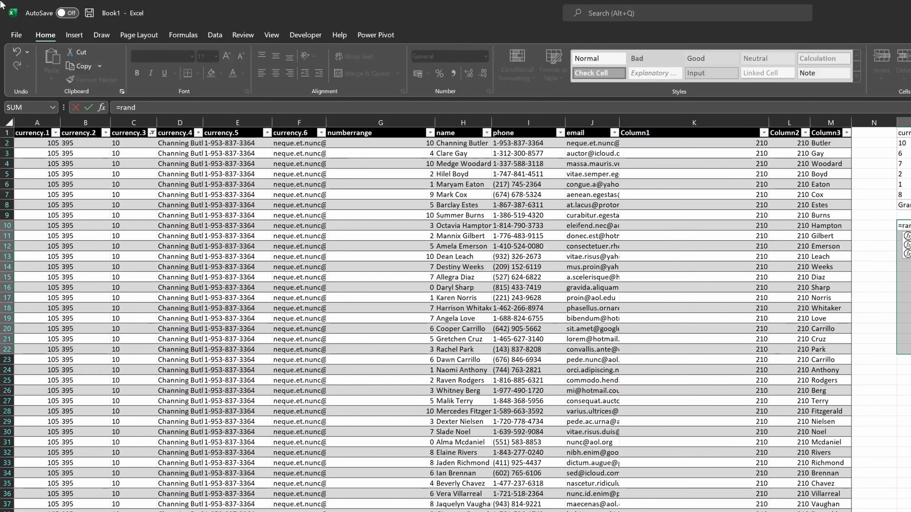
pyautogui.press('Tab')
pyautogui.write(')')
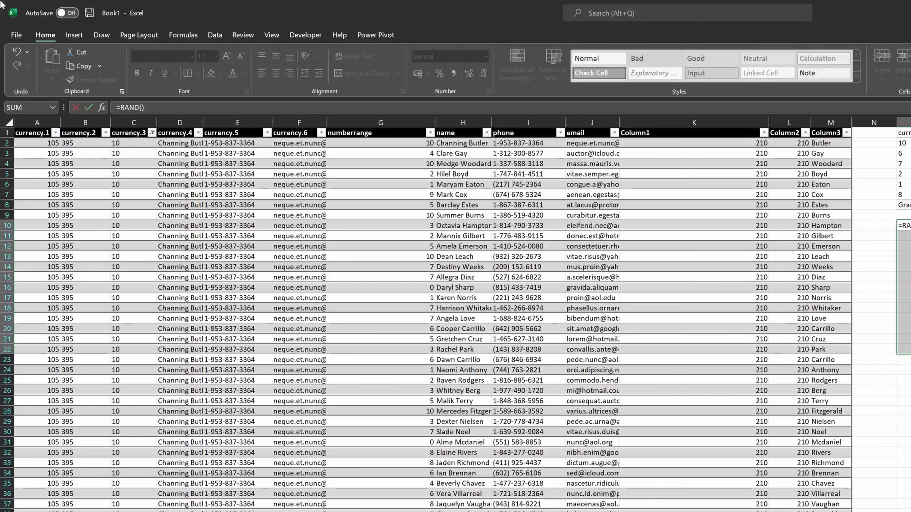
pyautogui.write('*')
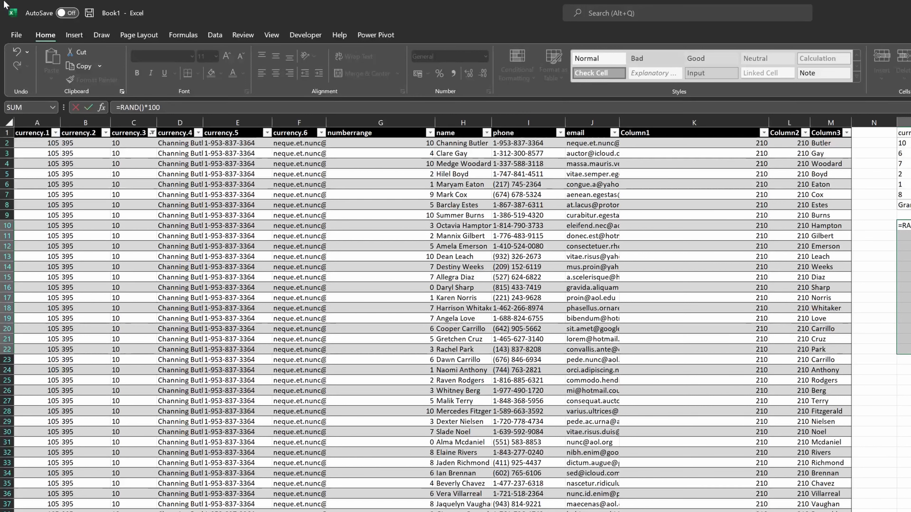
pyautogui.hotkey('ctrl', 'Return')
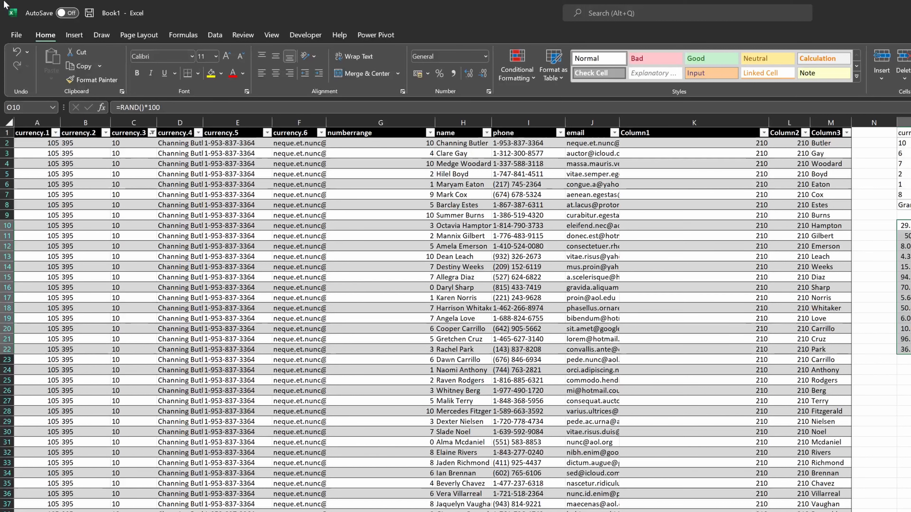
# - Try to wrap the random-number formula range in a ROUND function
pyautogui.press('Up')
pyautogui.press('Down')
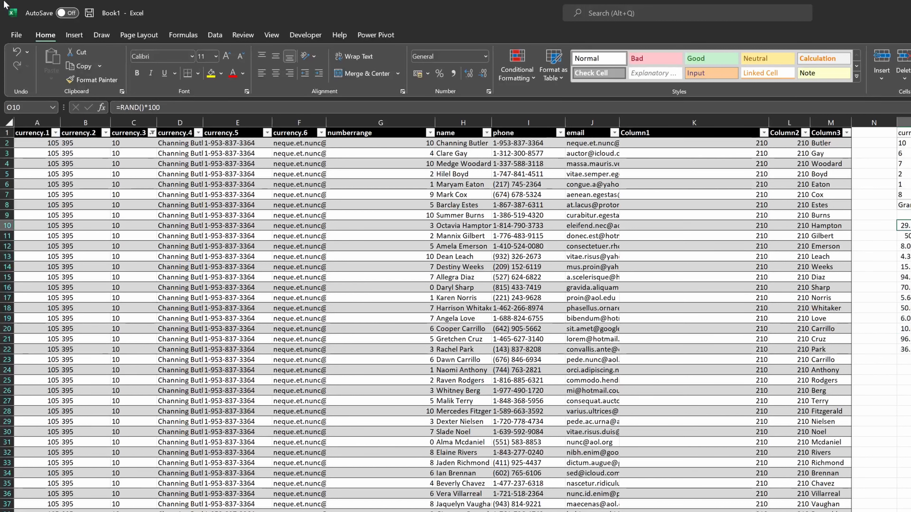
pyautogui.hotkey('ctrl', 'shift', 'Down')
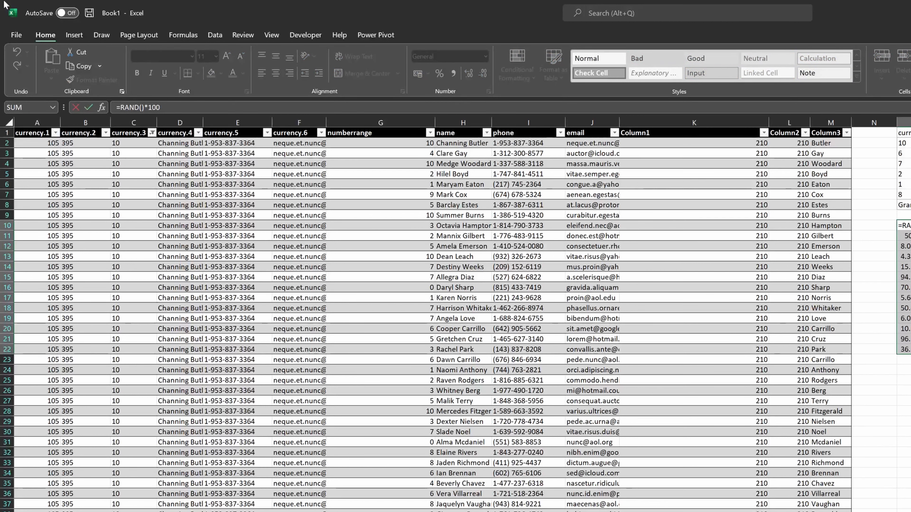
pyautogui.write('rpund')
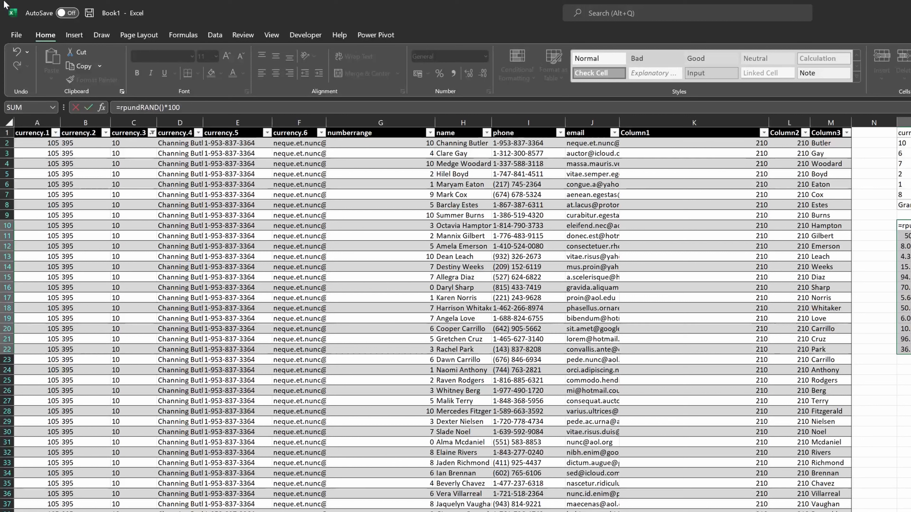
pyautogui.press('Return')
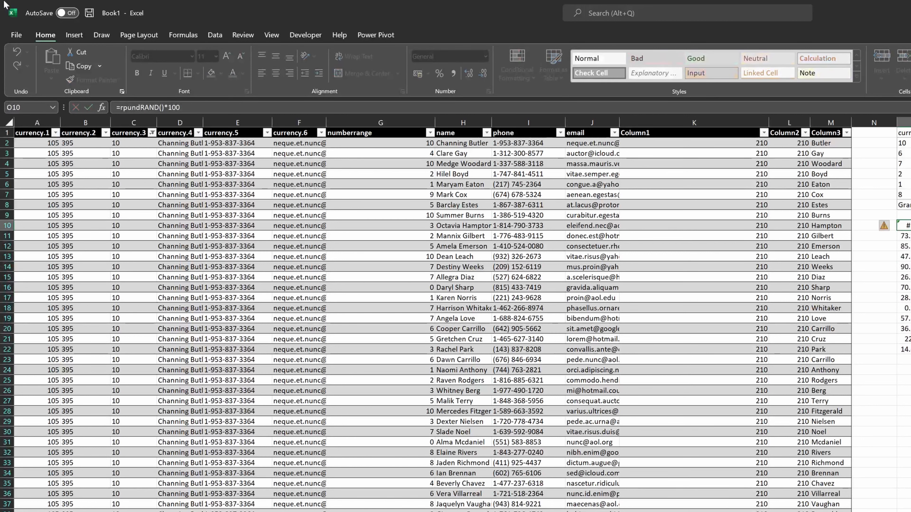
pyautogui.hotkey('ctrl', 'z')
# - Rewrite the random-number range formula as =ROUND(RAND()*100,2) and fill every selected cell with it
pyautogui.press('F2')
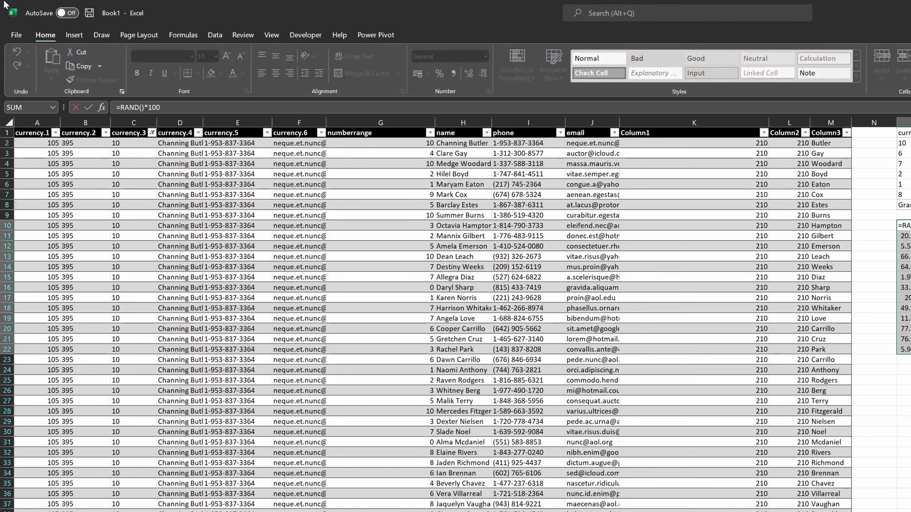
pyautogui.write('ROUND(')
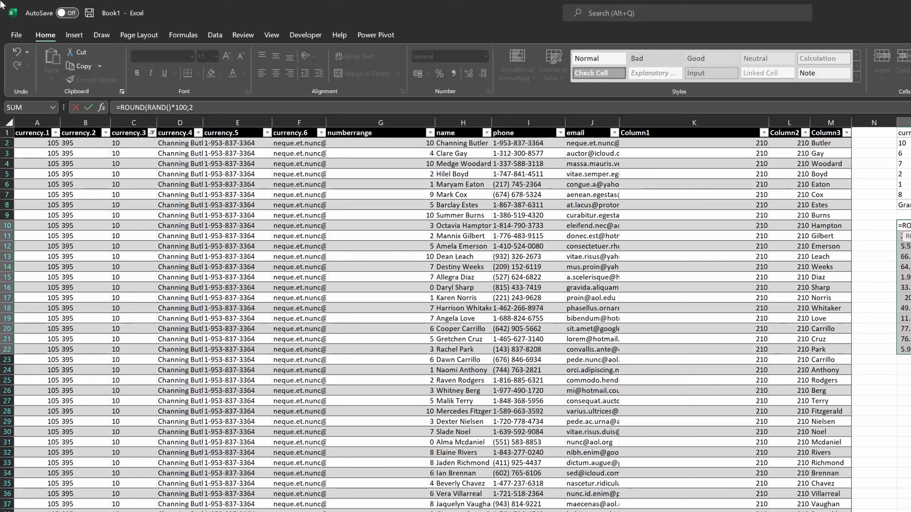
pyautogui.press('Return')
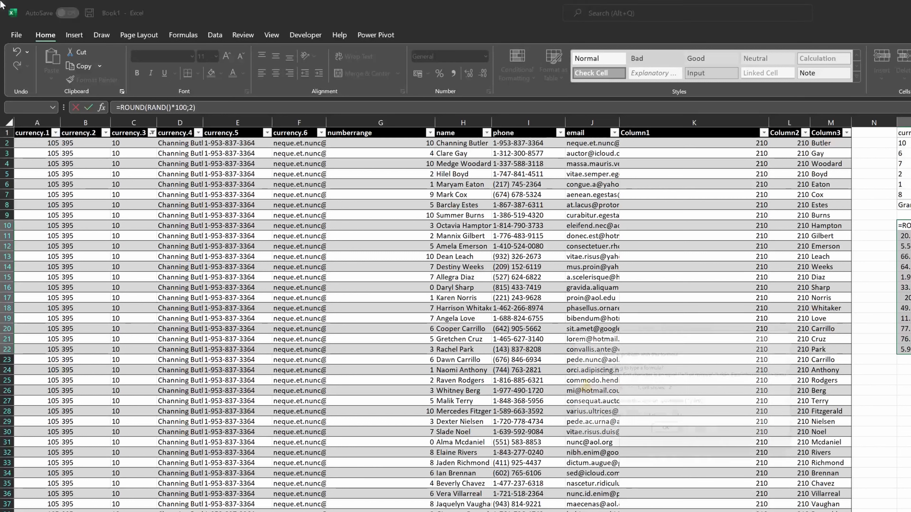
pyautogui.press('Return')
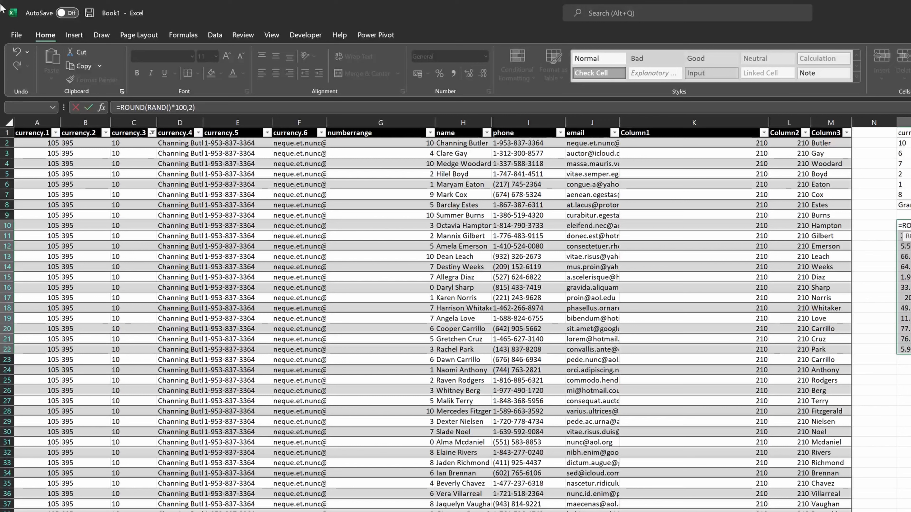
pyautogui.hotkey('ctrl', 'Return')
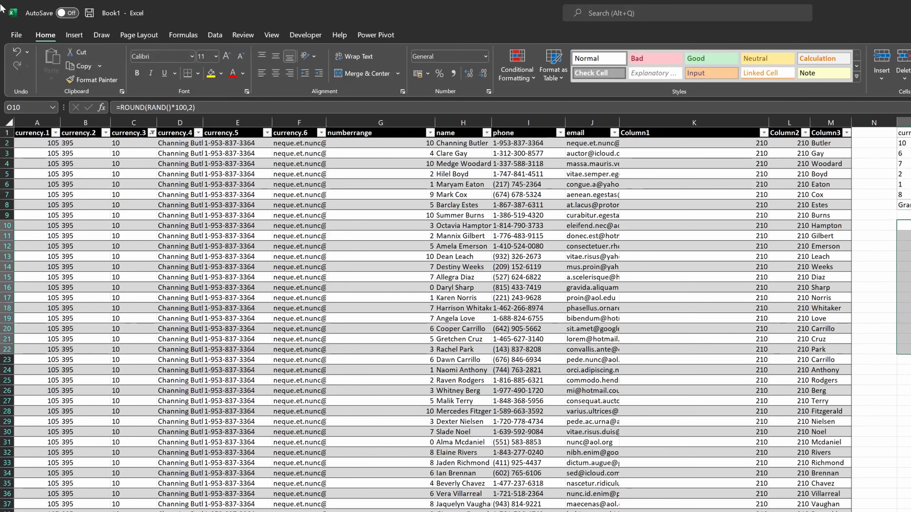
# - Apply the Comma number style to the rounded random numbers
pyautogui.press('alt')
pyautogui.press('h')
pyautogui.press('k')
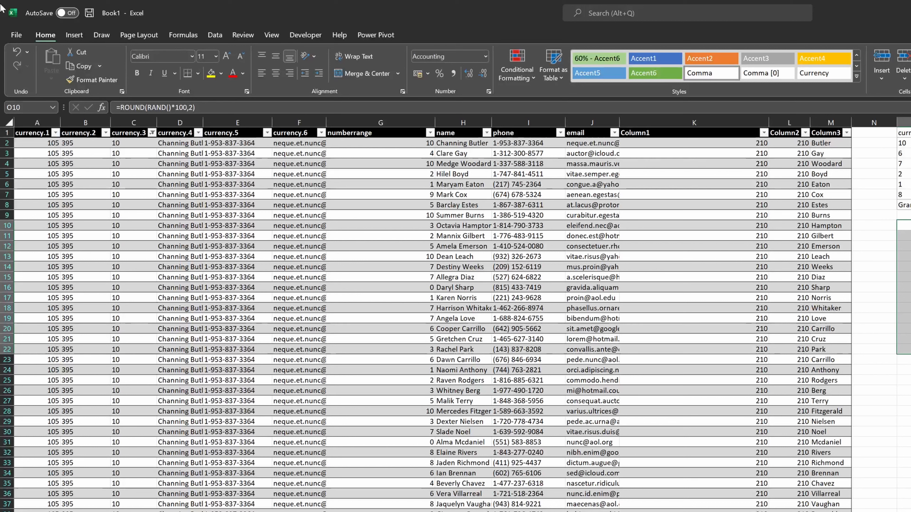
# - Add an AutoSum total =SUM(O10:O22) directly below the random-number range
pyautogui.press('Down')
pyautogui.hotkey('ctrl', 'Down')
pyautogui.press('Down')
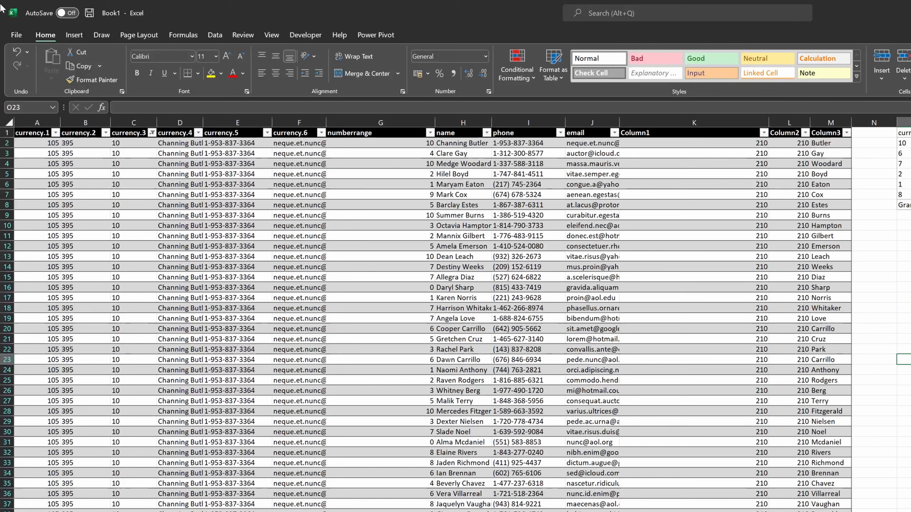
pyautogui.hotkey('alt', '=')
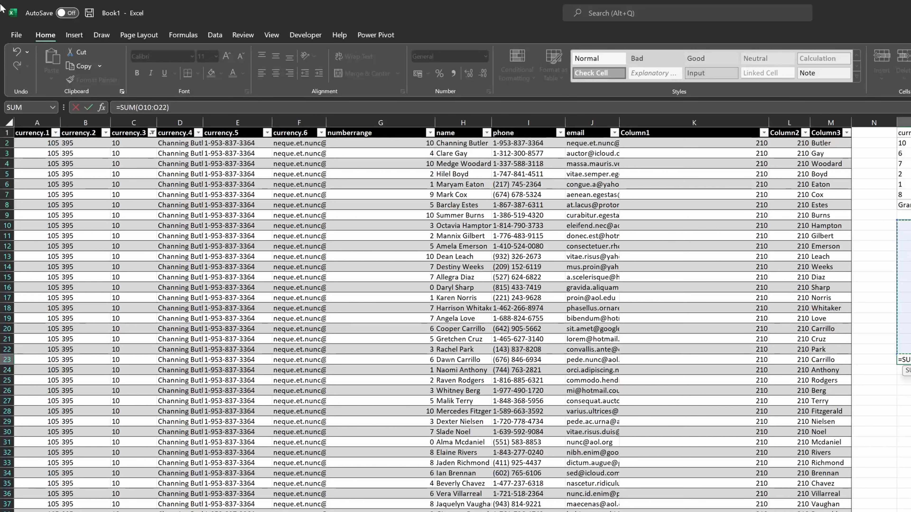
pyautogui.hotkey('ctrl', 'Return')
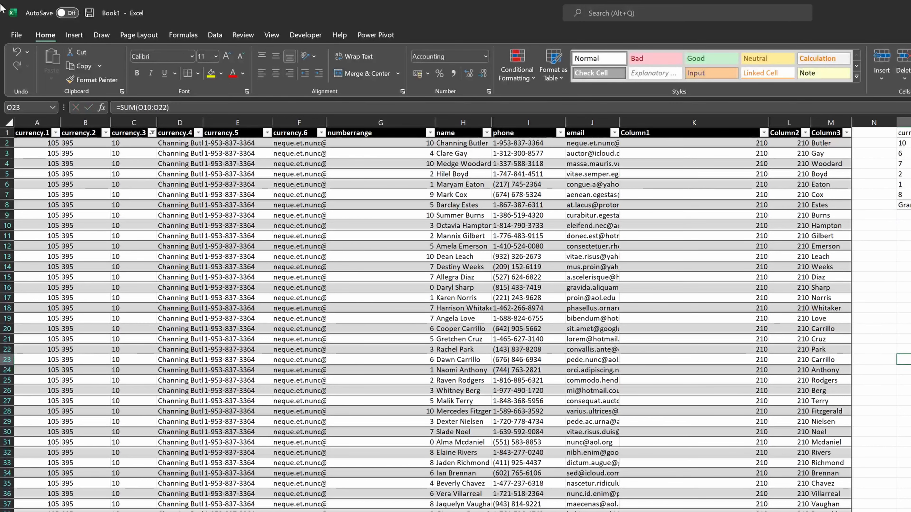
# - Enter =SUBTOTAL(109,O10:O22) in the cell below the SUM total
pyautogui.press('Up')
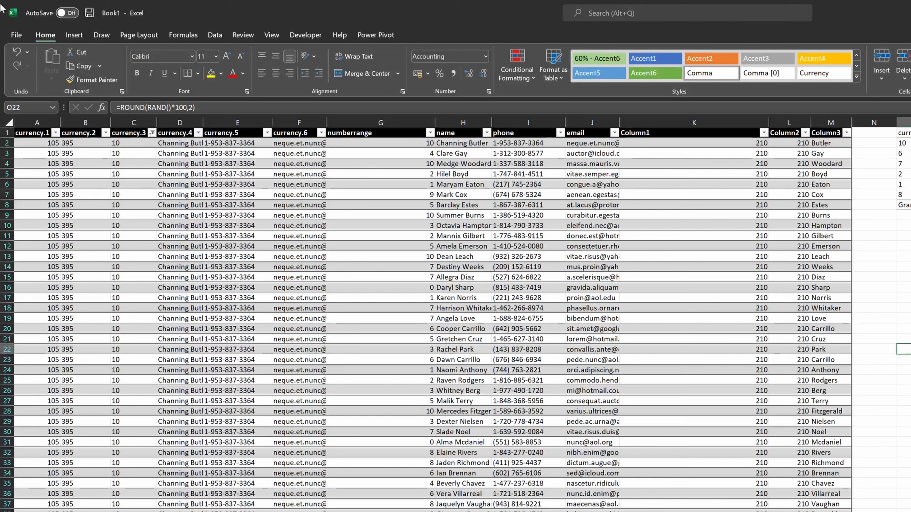
pyautogui.press('Up')
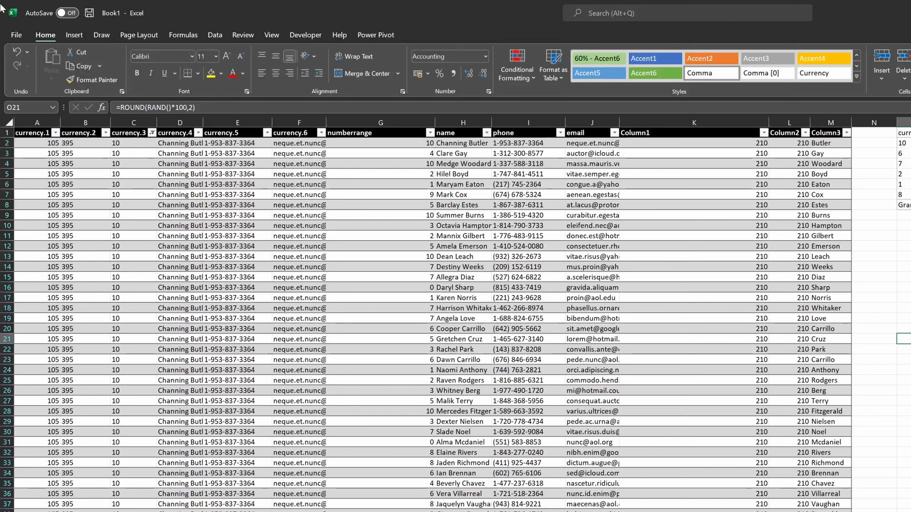
pyautogui.press('Down')
pyautogui.press('Down')
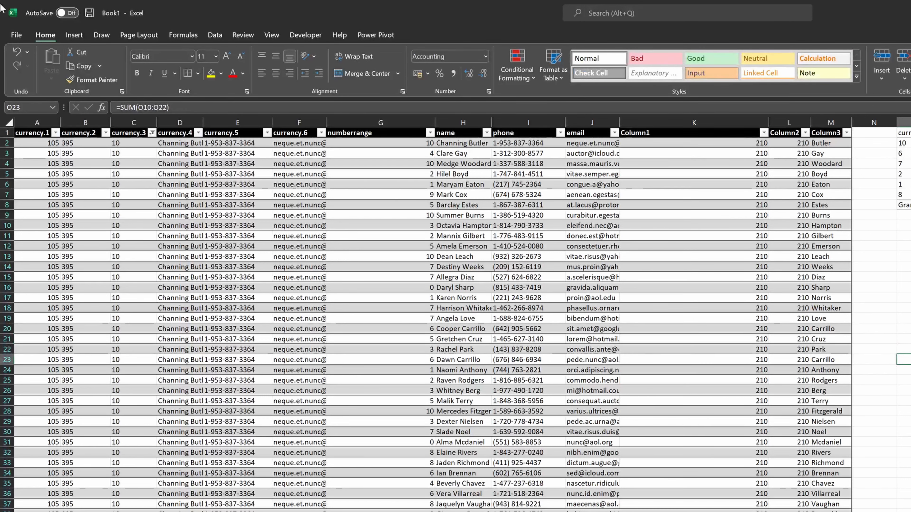
pyautogui.press('Down')
pyautogui.write('=subt')
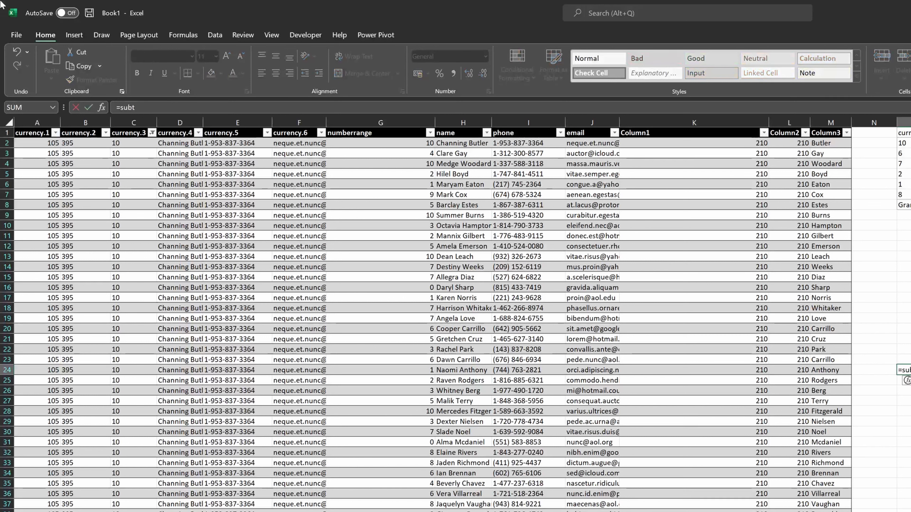
pyautogui.press('Tab')
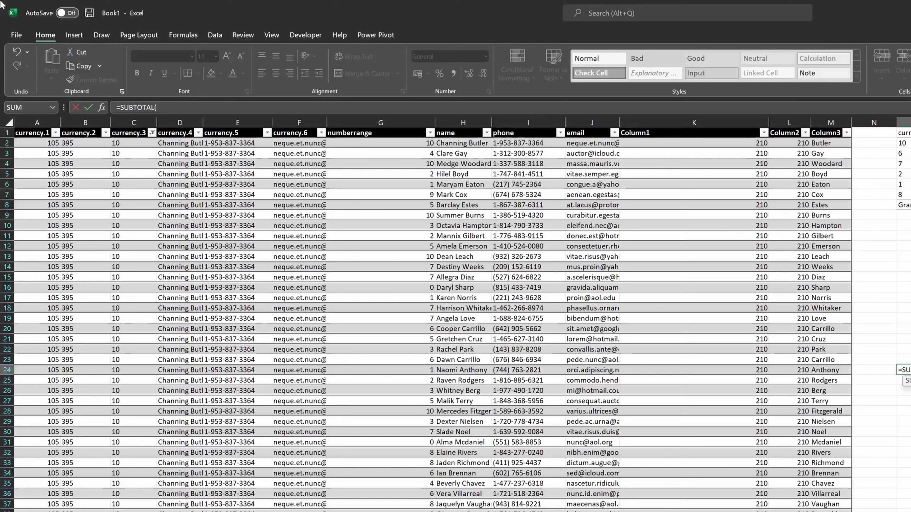
pyautogui.write('109')
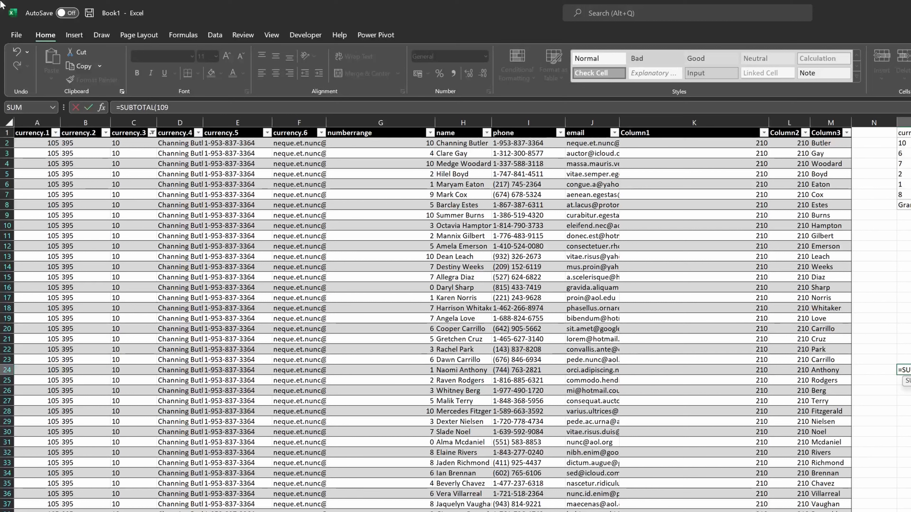
pyautogui.write(';')
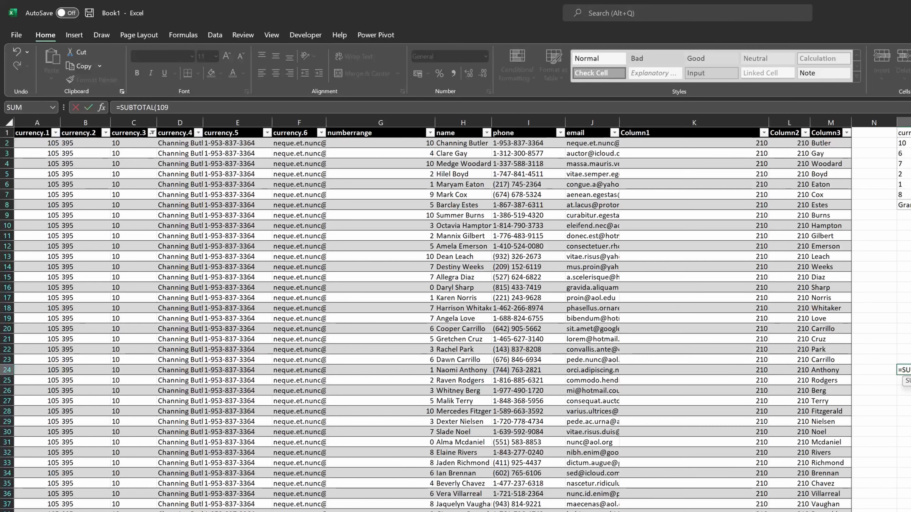
pyautogui.press('Up')
pyautogui.press('Up')
pyautogui.hotkey('ctrl', 'shift', 'Up')
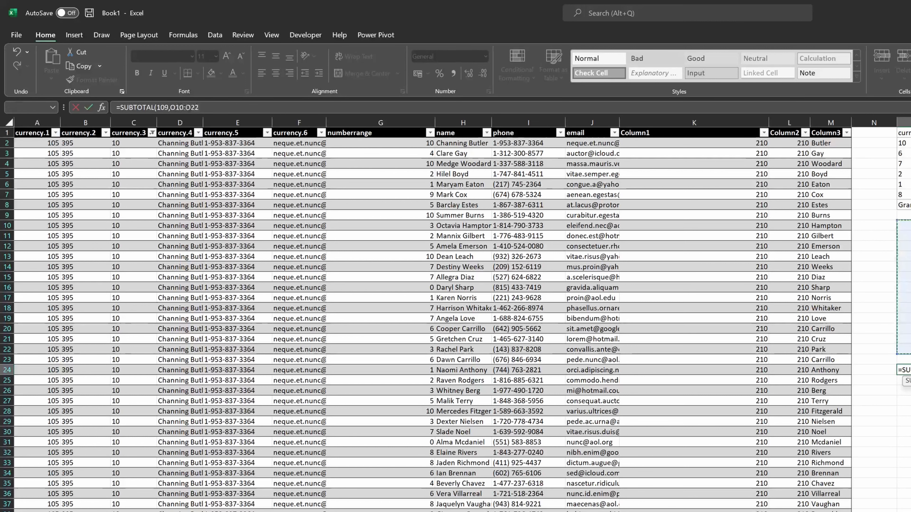
pyautogui.press('Return')
# - Enter the label Header in the cell above the random-number range
pyautogui.press('Up')
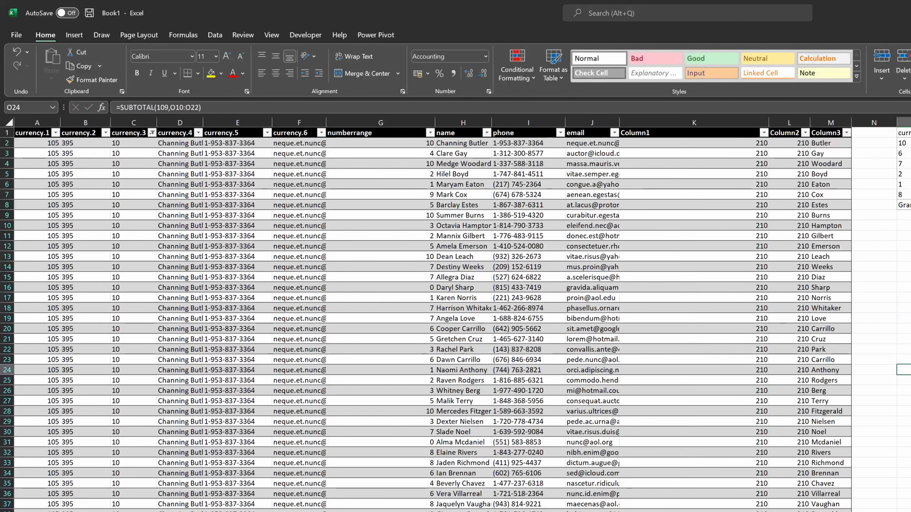
pyautogui.press('Up')
pyautogui.press('Up')
pyautogui.press('Up')
pyautogui.press('Up')
pyautogui.press('Up')
pyautogui.press('Up')
pyautogui.press('Up')
pyautogui.press('Up')
pyautogui.press('Up')
pyautogui.press('Up')
pyautogui.press('Up')
pyautogui.press('Up')
pyautogui.press('Up')
pyautogui.press('Up')
pyautogui.press('Up')
pyautogui.press('Up')
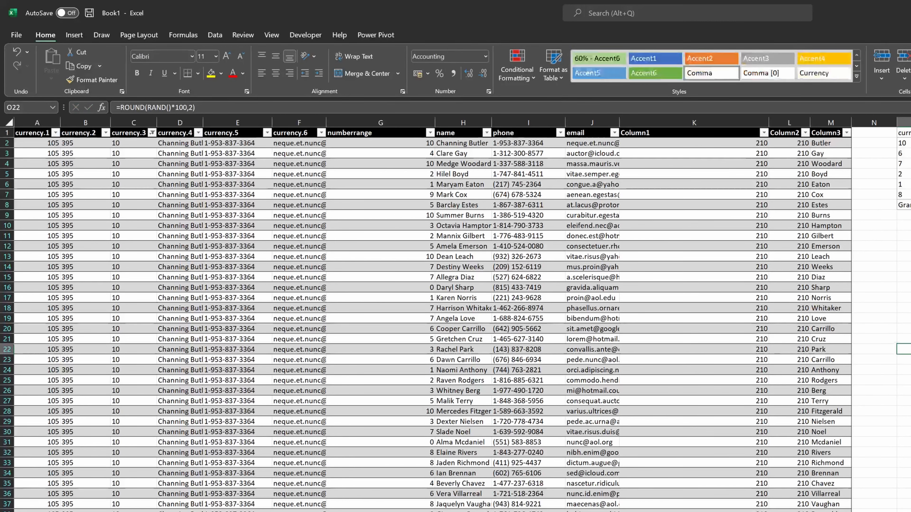
pyautogui.press('Down')
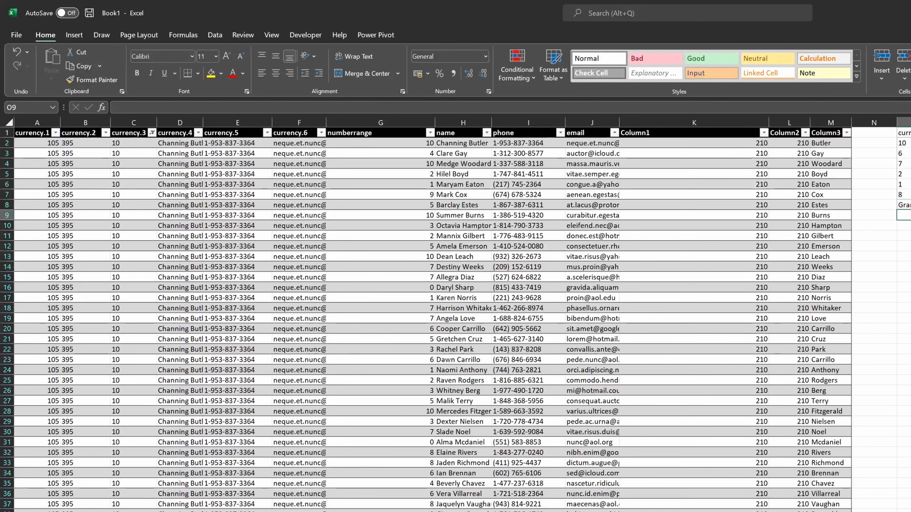
pyautogui.write('Header')
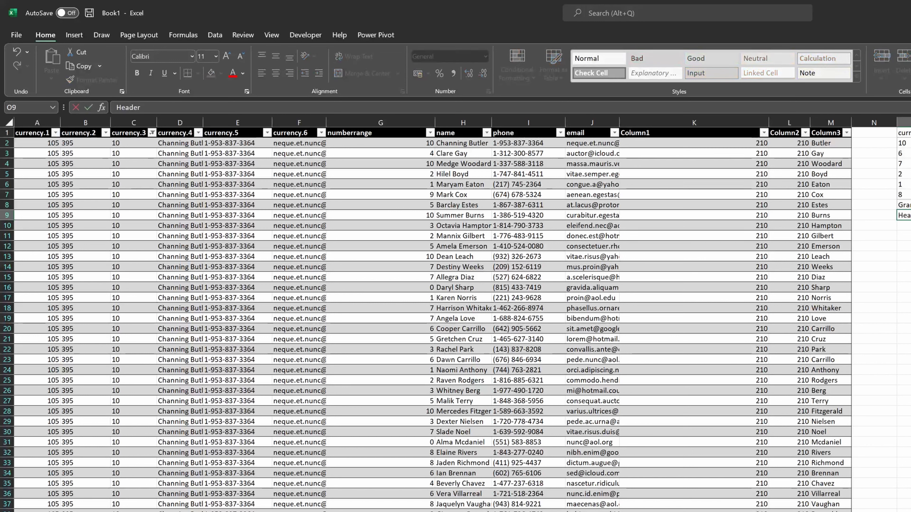
pyautogui.hotkey('ctrl', 'Return')
# - Turn off the filter buttons on the data table
pyautogui.moveTo(904, 216); pyautogui.dragTo(904, 369)
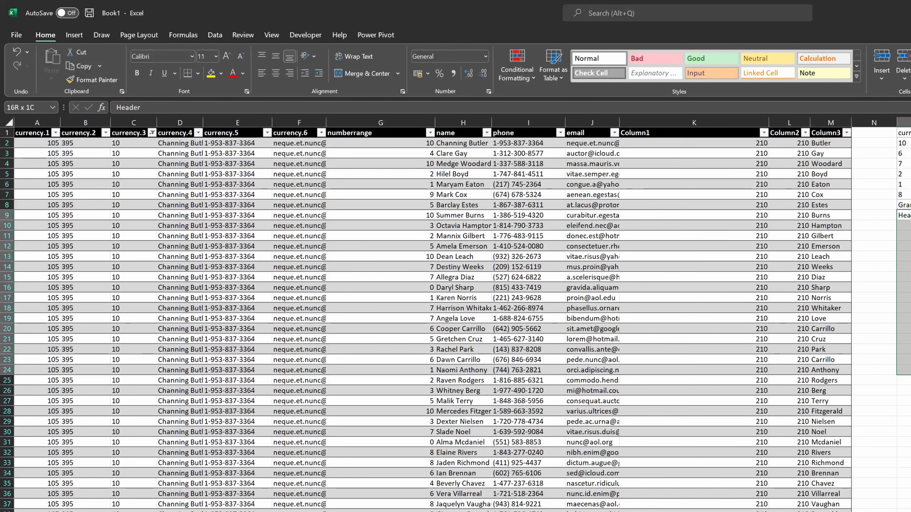
pyautogui.press('Left')
pyautogui.press('Left')
pyautogui.press('Left')
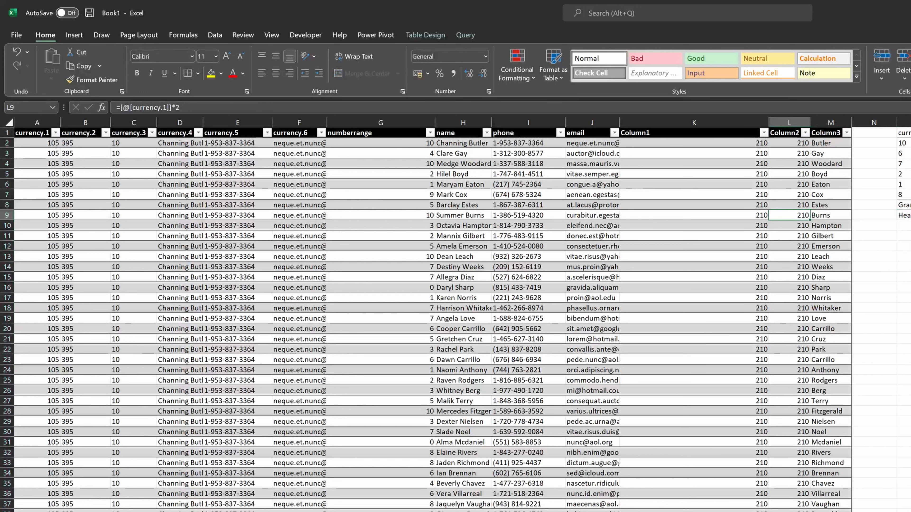
pyautogui.hotkey('ctrl', 'shift', 'l')
# - Copy the Header column range and paste it into the cell below the subtotal
pyautogui.press('Right')
pyautogui.press('Right')
pyautogui.press('Right')
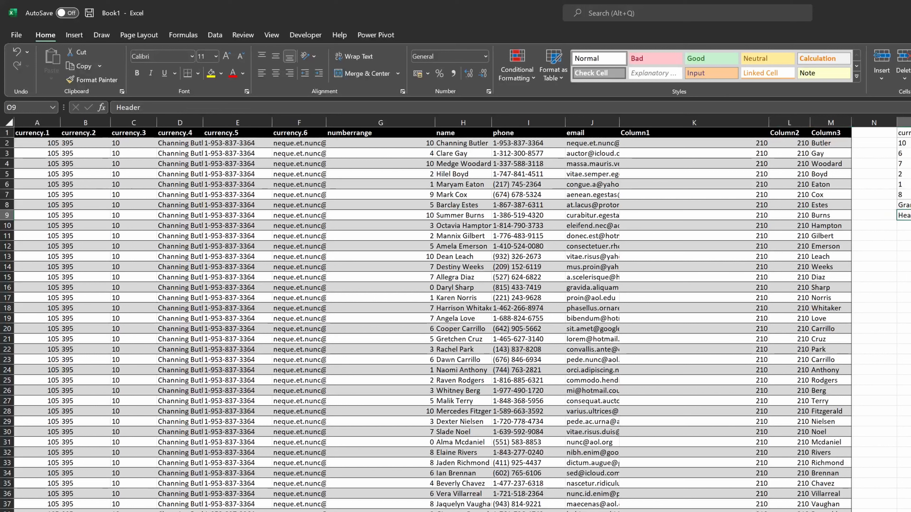
pyautogui.hotkey('shift', 'Down')
pyautogui.hotkey('shift', 'Down')
pyautogui.hotkey('shift', 'Down')
pyautogui.hotkey('shift', 'Down')
pyautogui.hotkey('shift', 'Down')
pyautogui.hotkey('shift', 'Down')
pyautogui.hotkey('shift', 'Down')
pyautogui.hotkey('shift', 'Down')
pyautogui.hotkey('shift', 'Down')
pyautogui.hotkey('shift', 'Down')
pyautogui.hotkey('shift', 'Down')
pyautogui.hotkey('shift', 'Down')
pyautogui.hotkey('shift', 'Down')
pyautogui.hotkey('shift', 'Down')
pyautogui.hotkey('shift', 'Down')
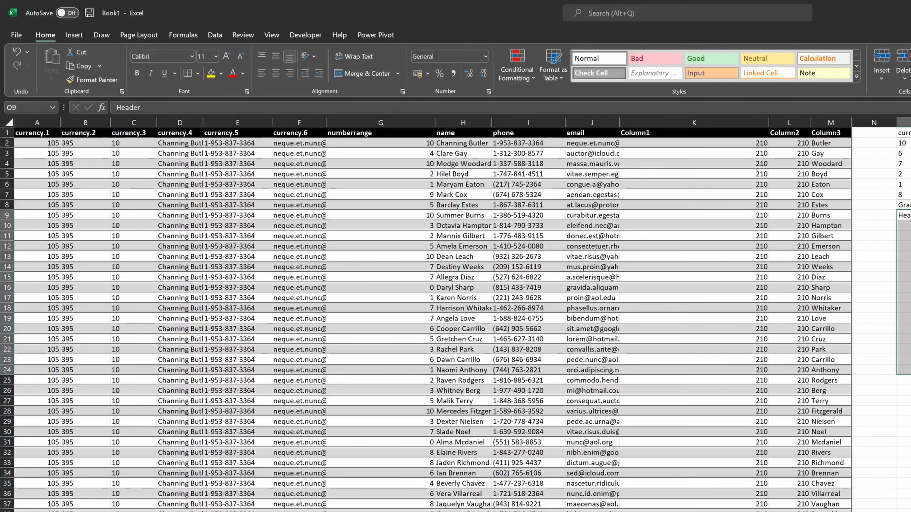
pyautogui.press('Down')
pyautogui.press('Up')
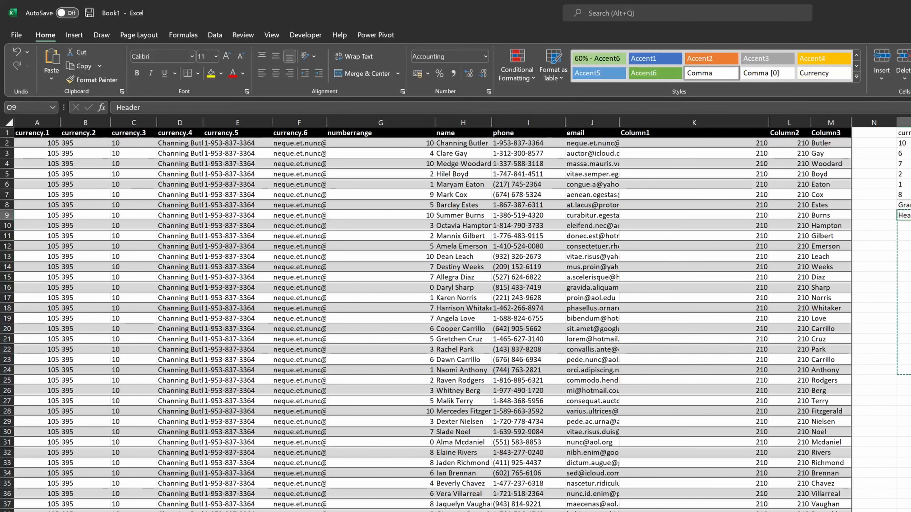
pyautogui.press('Down')
pyautogui.hotkey('ctrl', 'Down')
pyautogui.press('Down')
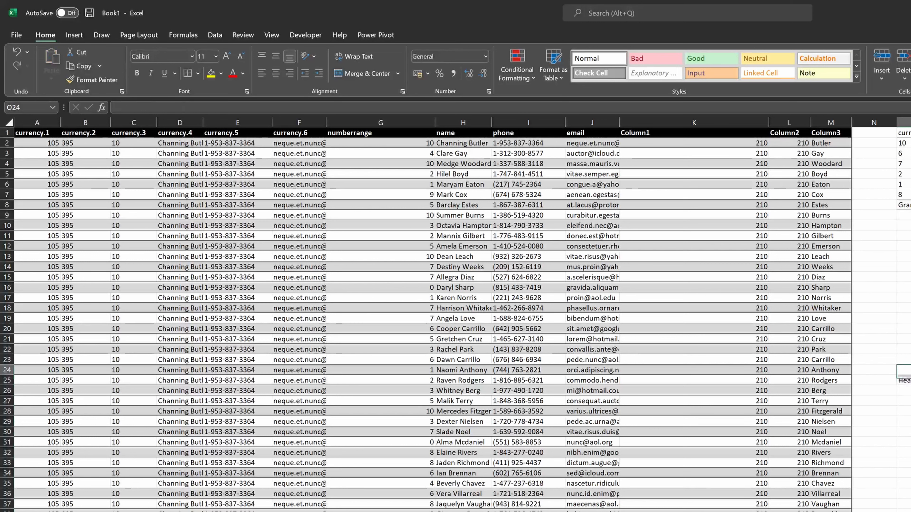
pyautogui.hotkey('ctrl', 'v')
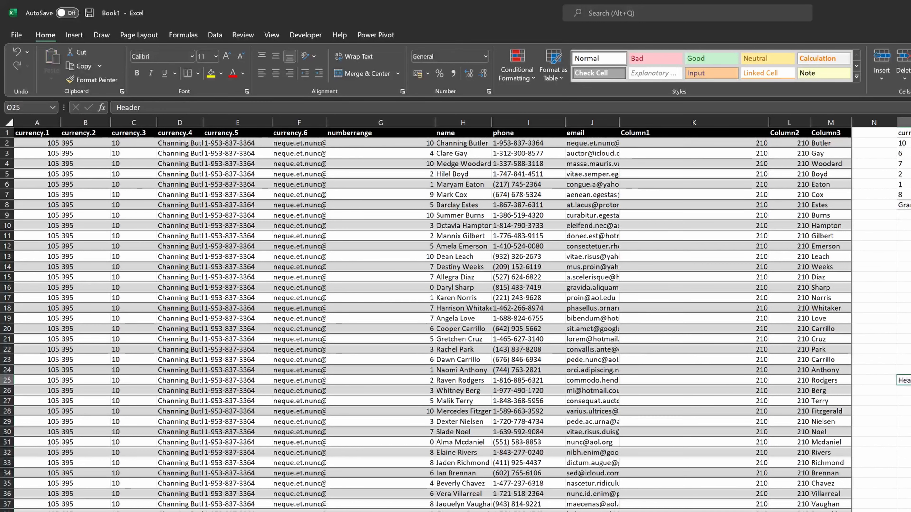
# - Sort the pasted Header column from smallest to largest
pyautogui.hotkey('alt', 'Down')
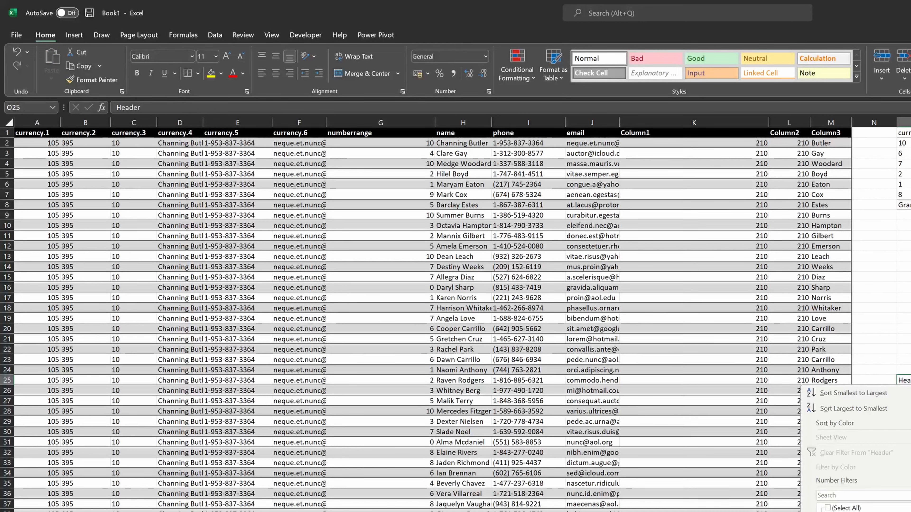
pyautogui.press('Return')
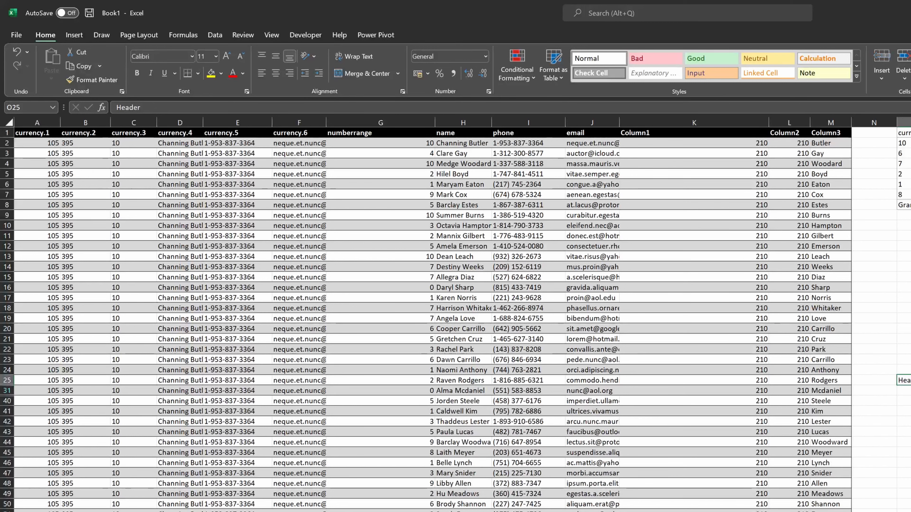
pyautogui.press('Down')
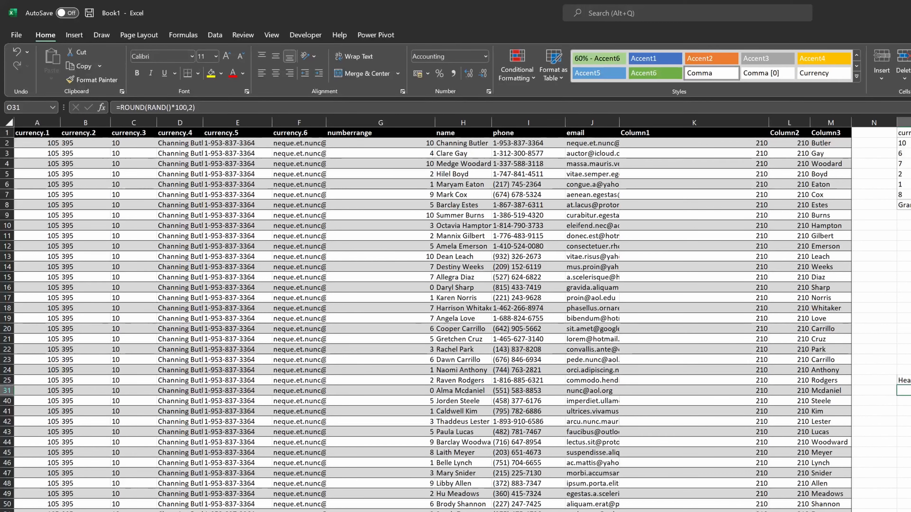
# - Clear the filter on the Header column so all of its rows are shown again
pyautogui.press('F2')
pyautogui.press('Escape')
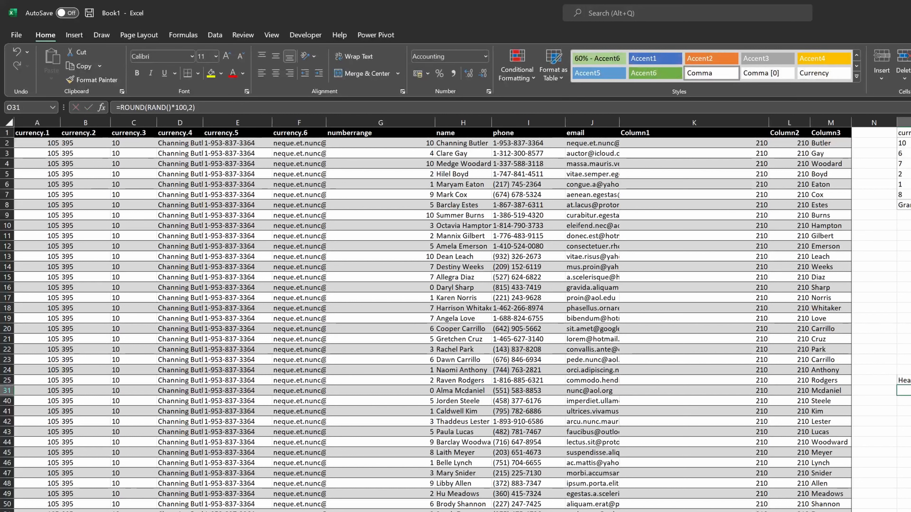
pyautogui.press('Down')
pyautogui.press('F2')
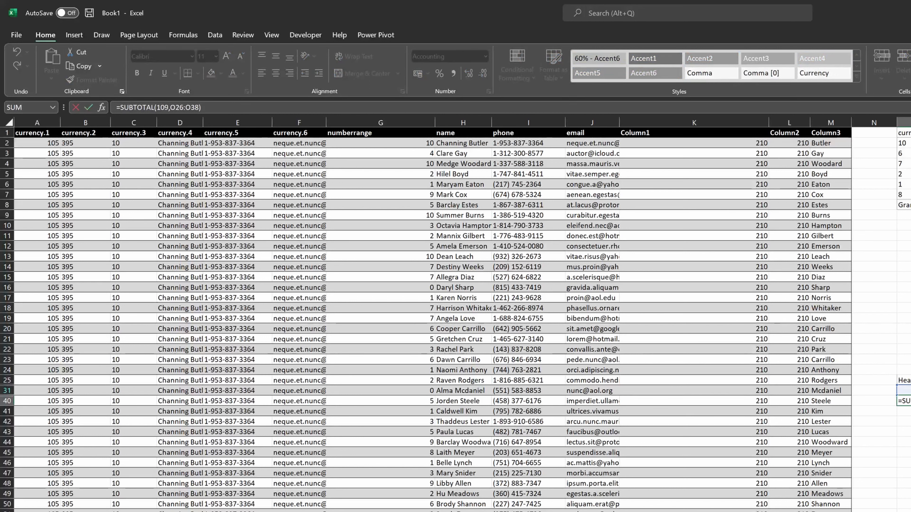
pyautogui.press('Escape')
pyautogui.press('Up')
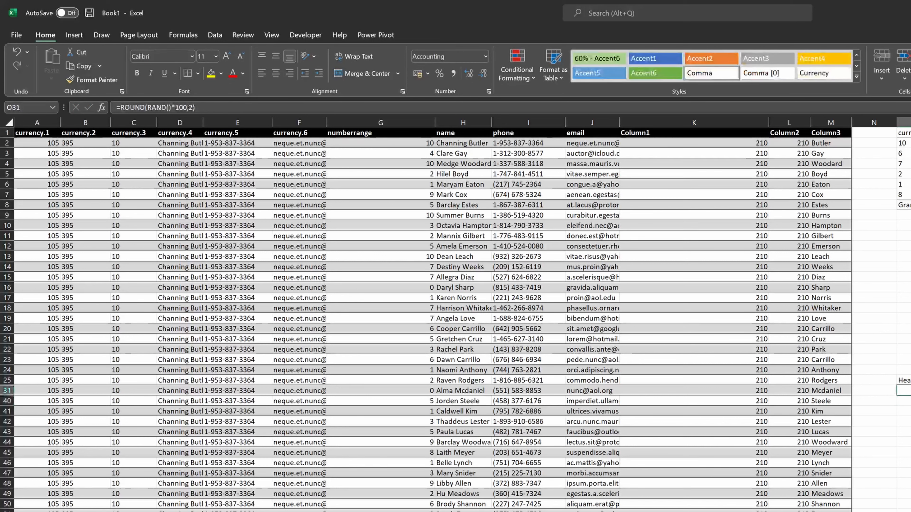
pyautogui.press('Up')
pyautogui.hotkey('alt', 'Down')
pyautogui.press('Up')
pyautogui.press('Up')
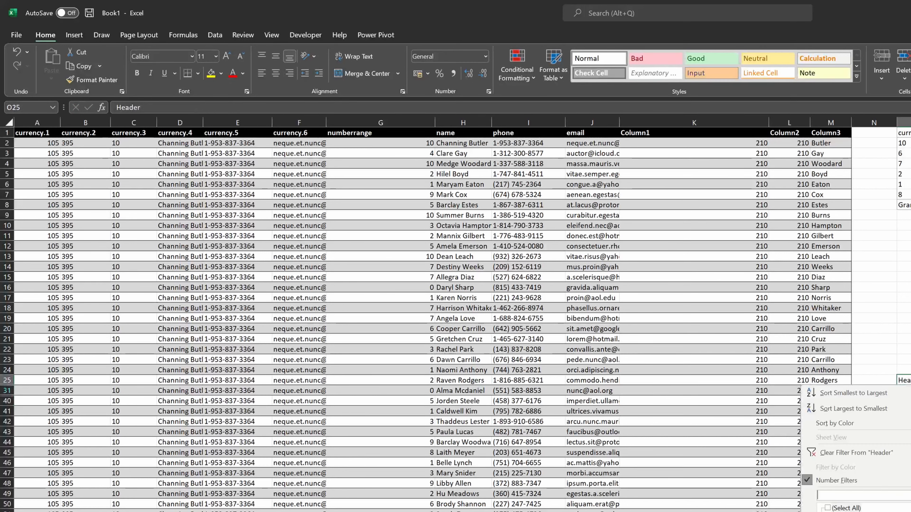
pyautogui.press('Up')
pyautogui.press('Up')
pyautogui.press('Return')
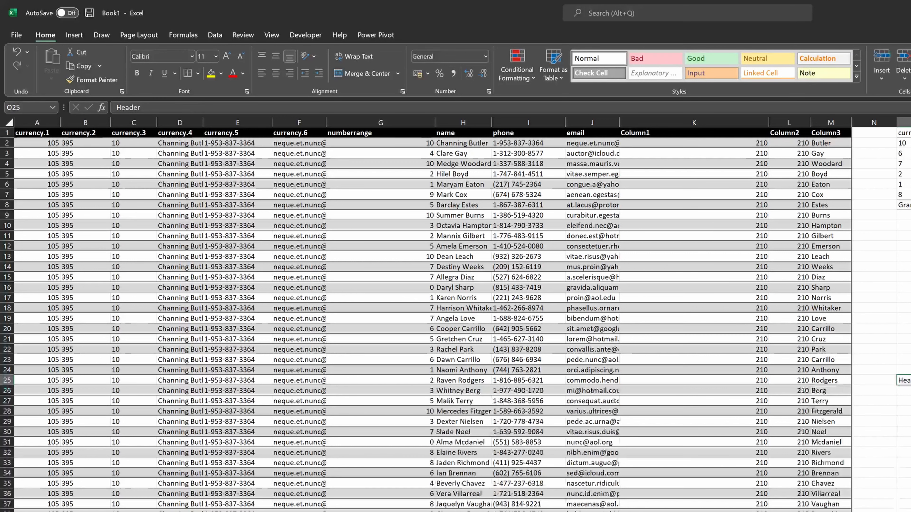
# - Convert the random-number formulas in the Header column to static values
pyautogui.press('Down')
pyautogui.press('Down')
pyautogui.press('Down')
pyautogui.press('Down')
pyautogui.press('Down')
pyautogui.press('Down')
pyautogui.press('Down')
pyautogui.press('Down')
pyautogui.press('Down')
pyautogui.press('Down')
pyautogui.press('Down')
pyautogui.press('Down')
pyautogui.press('Down')
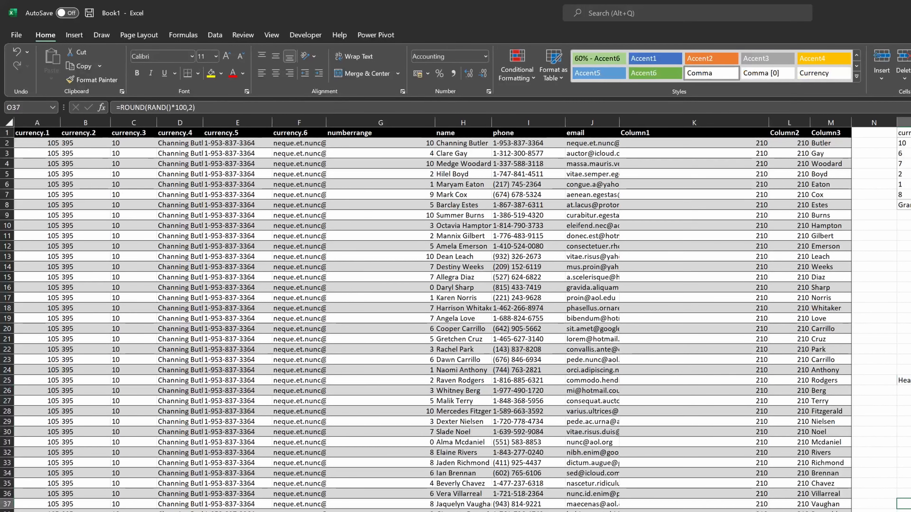
pyautogui.hotkey('shift', 'Up')
pyautogui.hotkey('shift', 'Up')
pyautogui.hotkey('shift', 'Up')
pyautogui.hotkey('shift', 'Up')
pyautogui.hotkey('shift', 'Up')
pyautogui.hotkey('shift', 'Up')
pyautogui.hotkey('shift', 'Up')
pyautogui.hotkey('shift', 'Up')
pyautogui.hotkey('shift', 'Up')
pyautogui.hotkey('shift', 'Up')
pyautogui.hotkey('shift', 'Up')
pyautogui.hotkey('shift', 'Up')
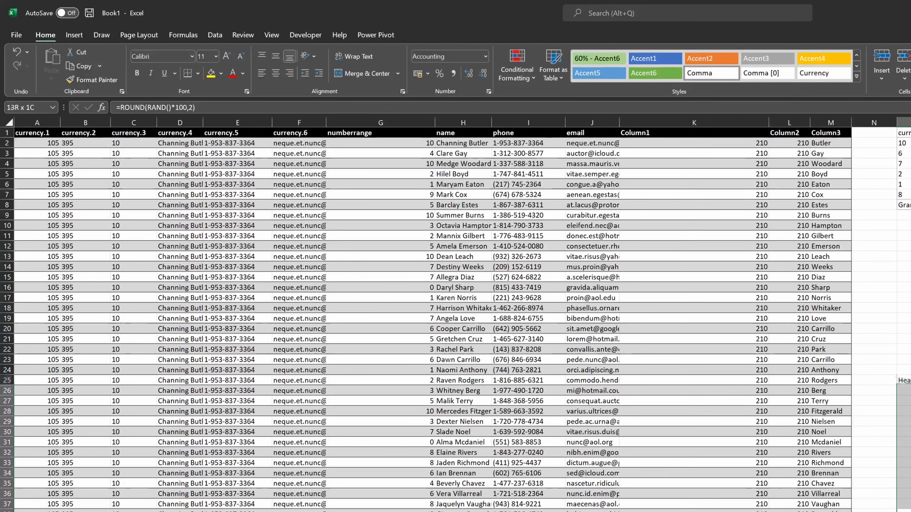
pyautogui.hotkey('ctrl', 'c')
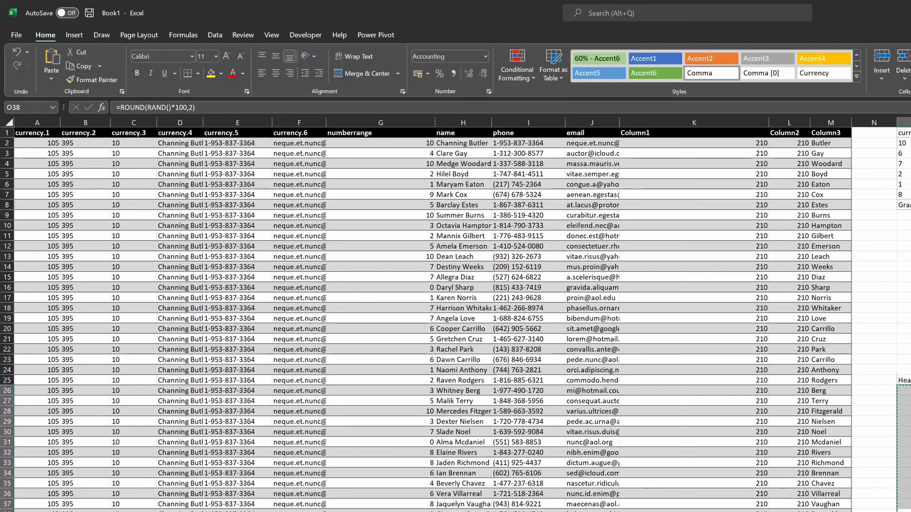
pyautogui.hotkey('ctrl', 'shift', 'v')
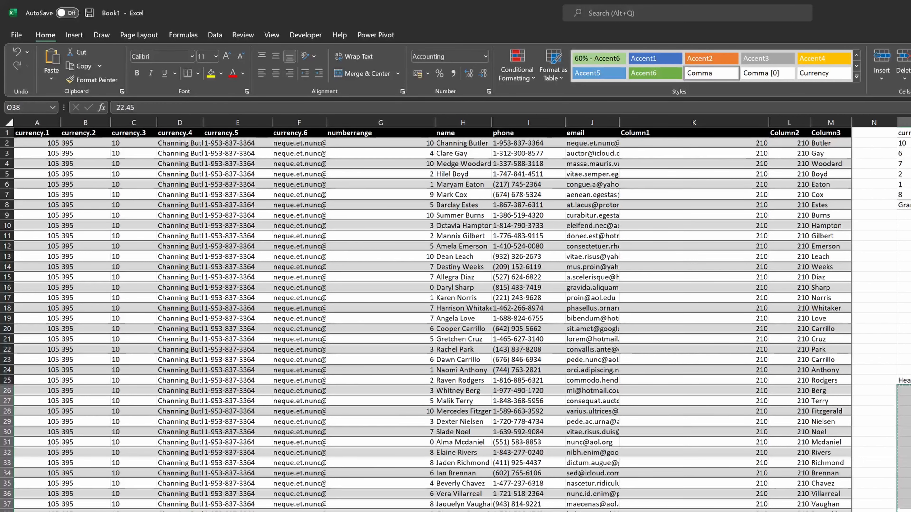
# - Filter the Header column to a single value, copy the visible cell, then remove the filter again
pyautogui.press('Up')
pyautogui.hotkey('ctrl', 'Up')
pyautogui.hotkey('alt', 'Down')
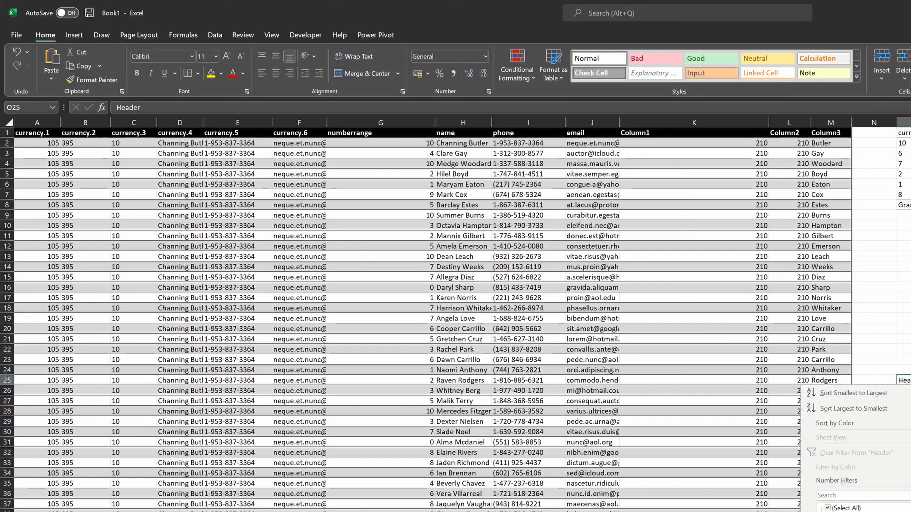
pyautogui.press('Up')
pyautogui.press('Up')
pyautogui.press('Down')
pyautogui.press('space')
pyautogui.press('Down')
pyautogui.press('Return')
pyautogui.press('Down')
pyautogui.hotkey('ctrl', 'c')
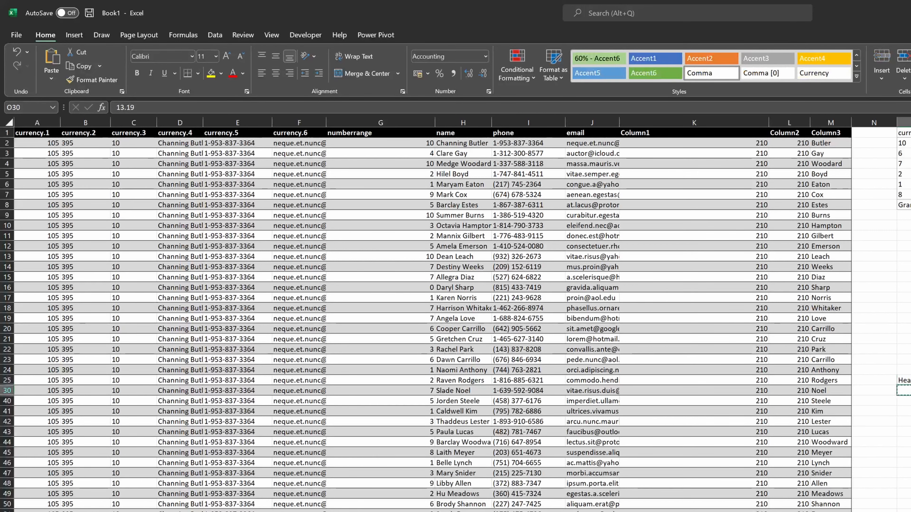
pyautogui.press('Down')
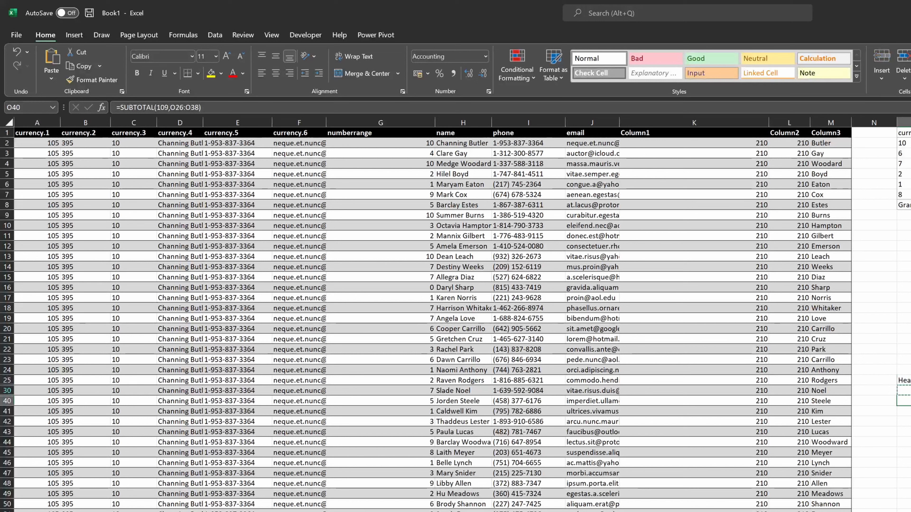
pyautogui.hotkey('ctrl', 'shift', 'l')
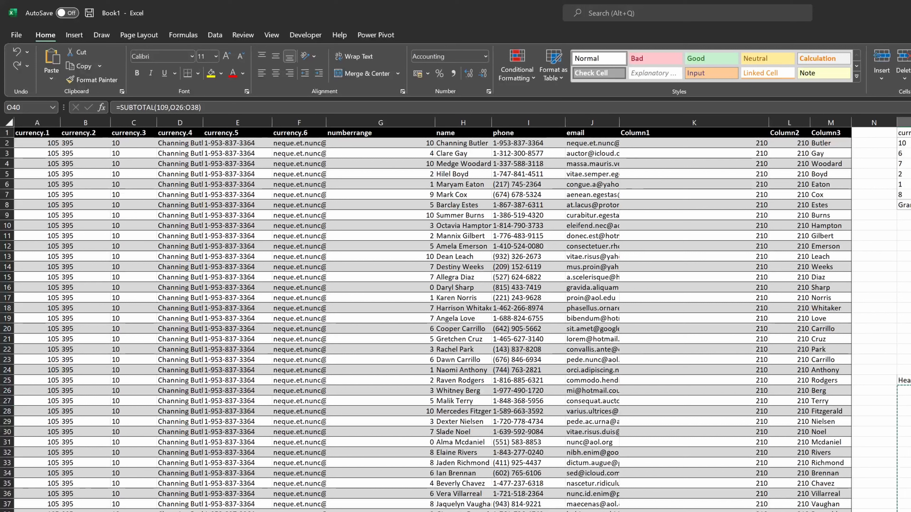
# - Examine the SUM and SUBTOTAL formulas below the Header column and its filter options
pyautogui.press('Up')
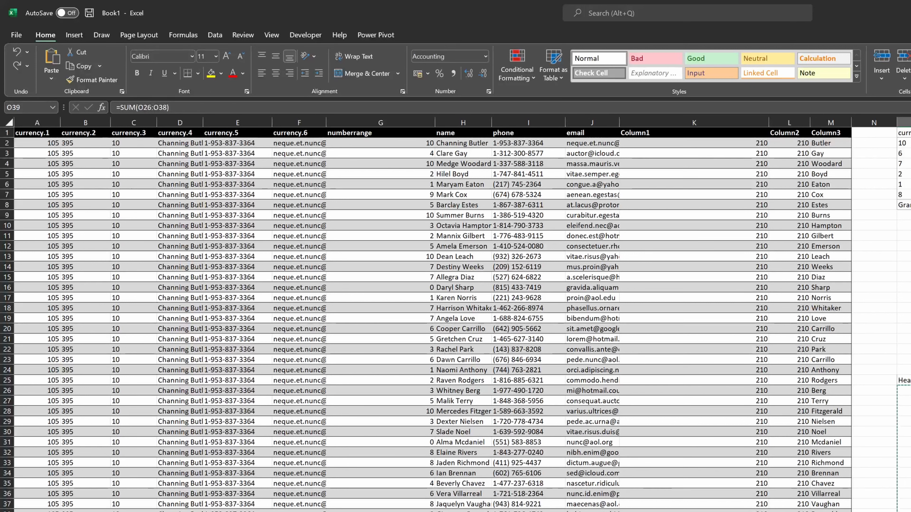
pyautogui.hotkey('shift', 'Up')
pyautogui.hotkey('shift', 'Up')
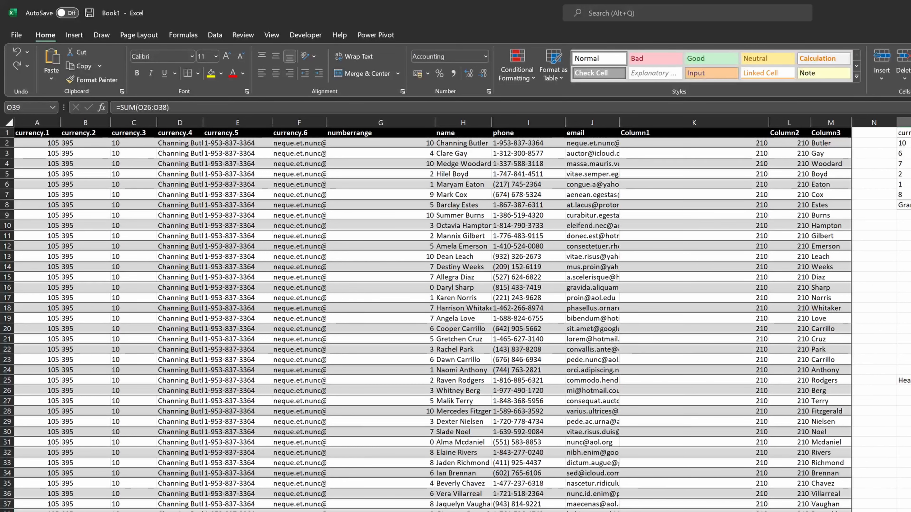
pyautogui.press('Down')
pyautogui.press('Down')
pyautogui.press('Down')
pyautogui.press('Down')
pyautogui.press('Down')
pyautogui.press('Down')
pyautogui.press('Down')
pyautogui.press('Down')
pyautogui.press('Down')
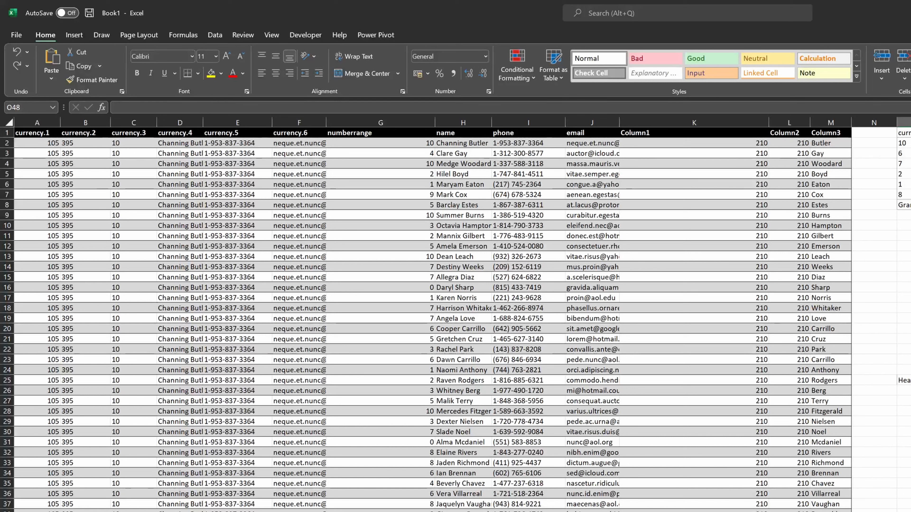
pyautogui.press('Up')
pyautogui.press('Up')
pyautogui.press('Up')
pyautogui.press('Up')
pyautogui.press('Up')
pyautogui.press('Up')
pyautogui.press('Up')
pyautogui.press('Up')
pyautogui.press('Up')
pyautogui.press('Up')
pyautogui.press('Up')
pyautogui.press('Up')
pyautogui.press('Up')
pyautogui.press('Up')
pyautogui.press('Up')
pyautogui.press('Up')
pyautogui.press('Up')
pyautogui.press('Up')
pyautogui.press('Up')
pyautogui.press('Up')
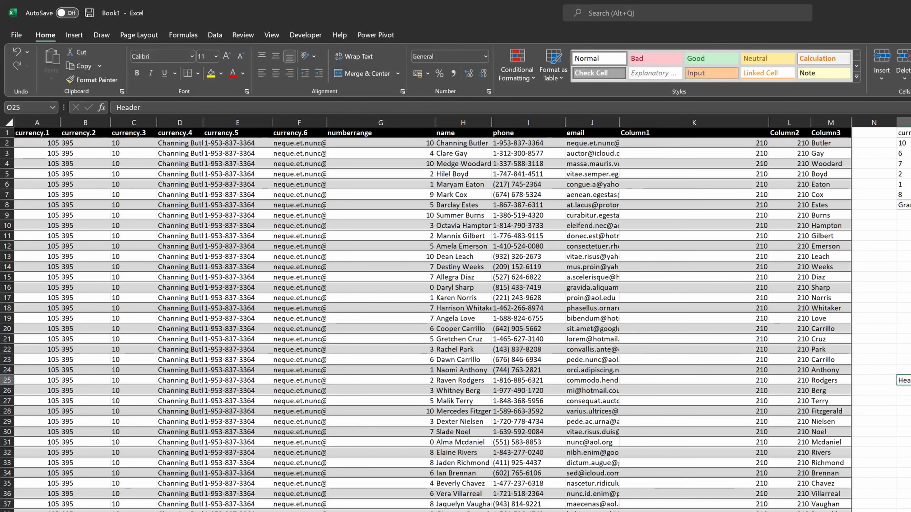
pyautogui.hotkey('alt', 'Down')
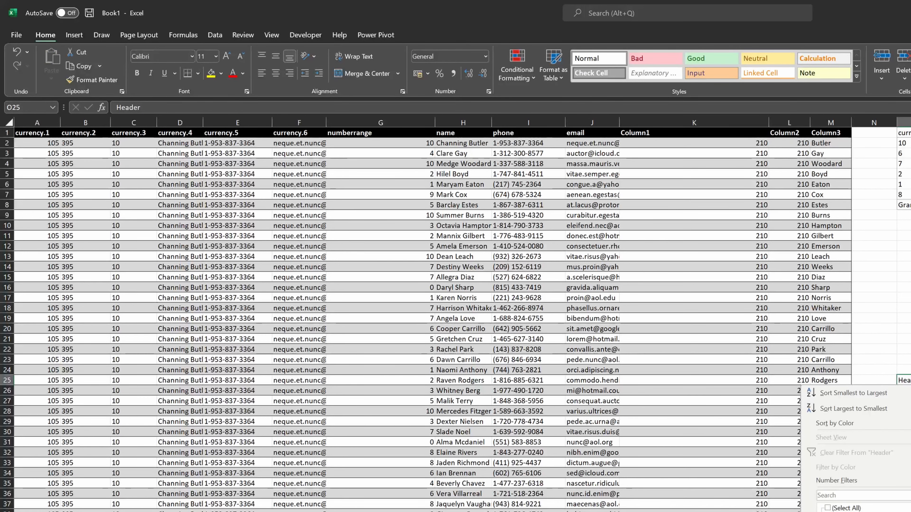
pyautogui.press('Escape')
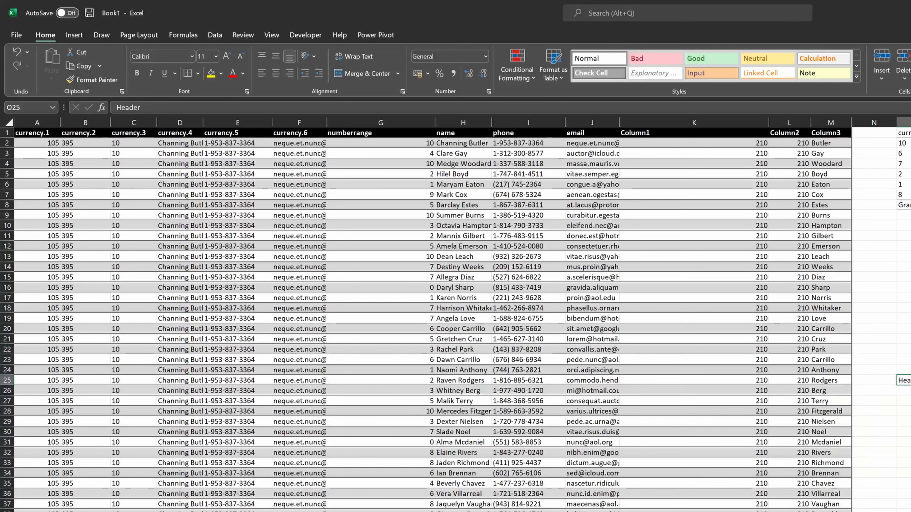
pyautogui.press('Down')
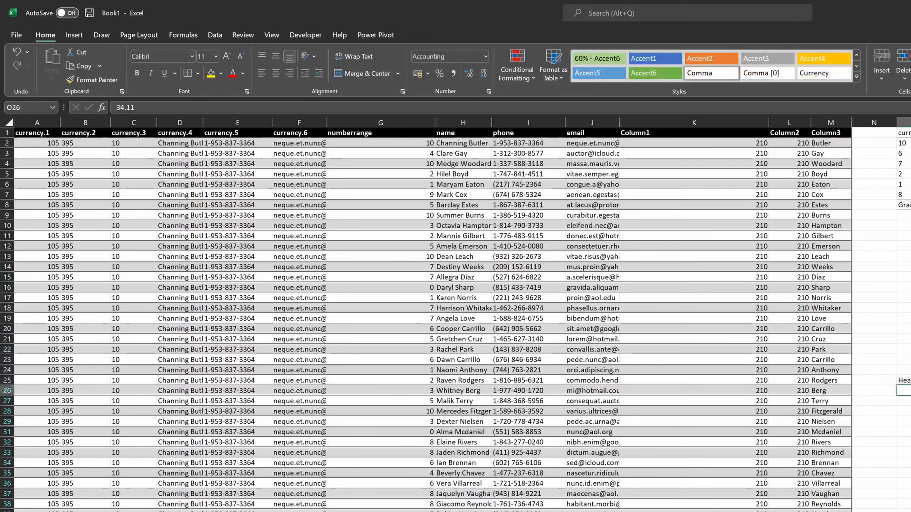
pyautogui.hotkey('ctrl', 'Down')
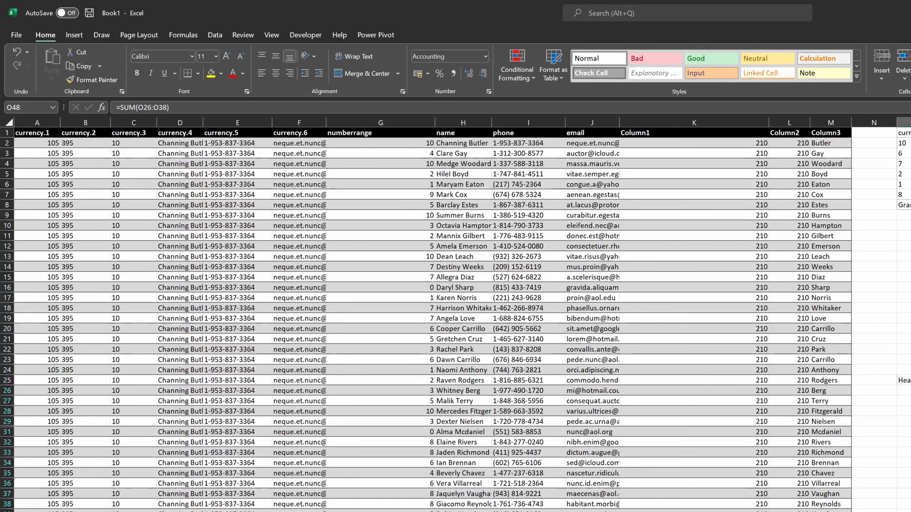
pyautogui.press('Down')
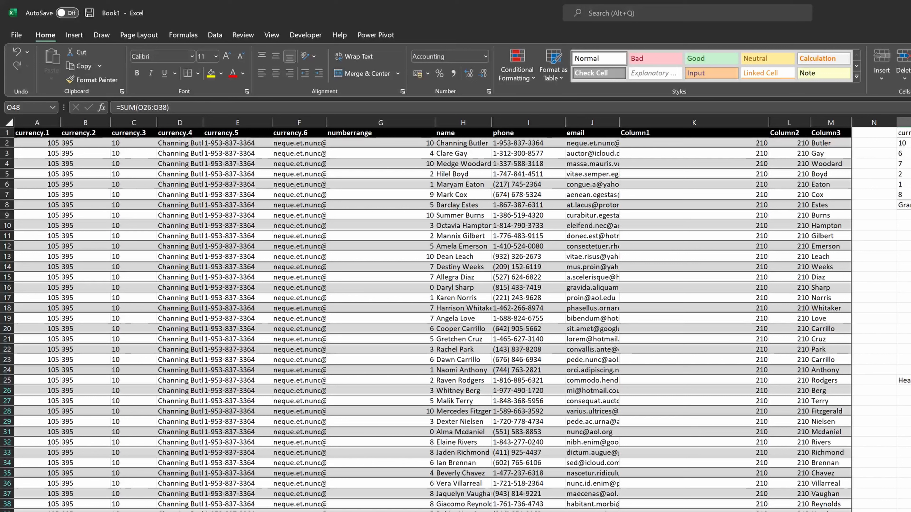
# - Insert a total at the bottom of the email column as =SUBTOTAL(3,[email]) to count its entries
pyautogui.press('Left')
pyautogui.press('Left')
pyautogui.press('Left')
pyautogui.press('Left')
pyautogui.press('Left')
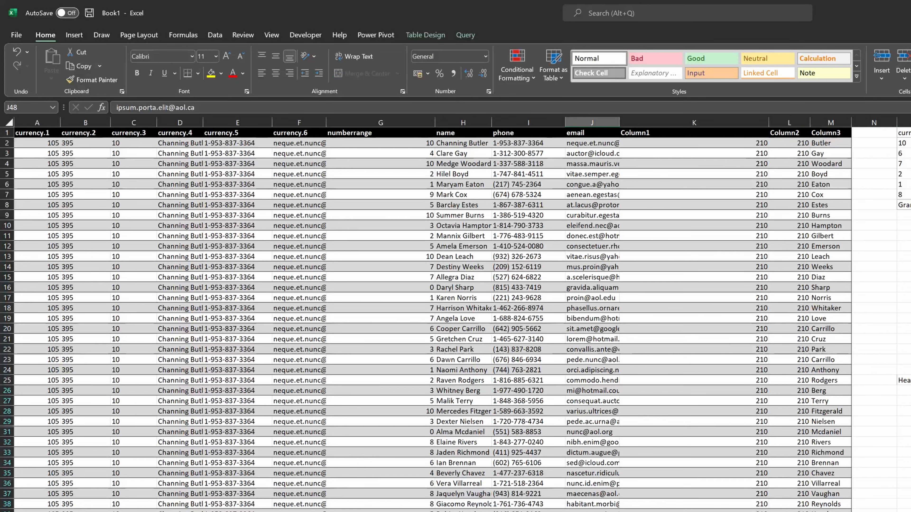
pyautogui.hotkey('ctrl', 'Down')
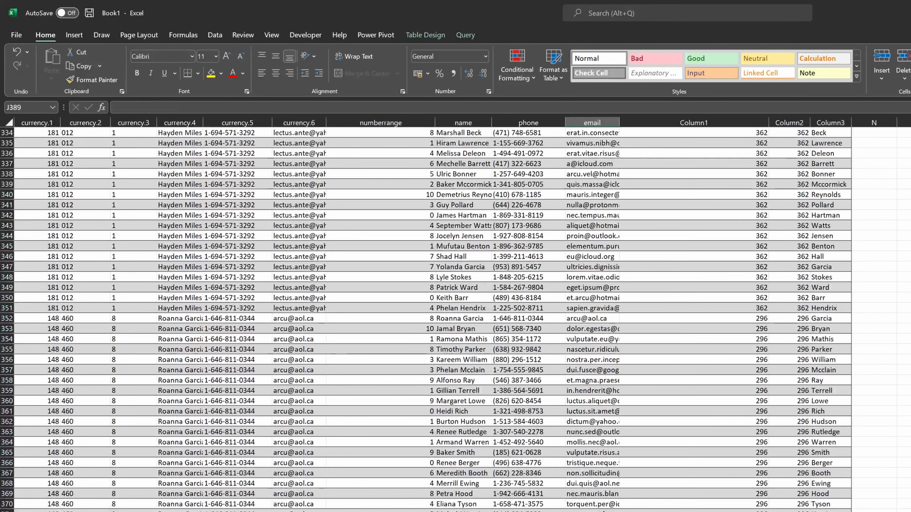
pyautogui.press('Down')
pyautogui.press('Up')
pyautogui.press('Up')
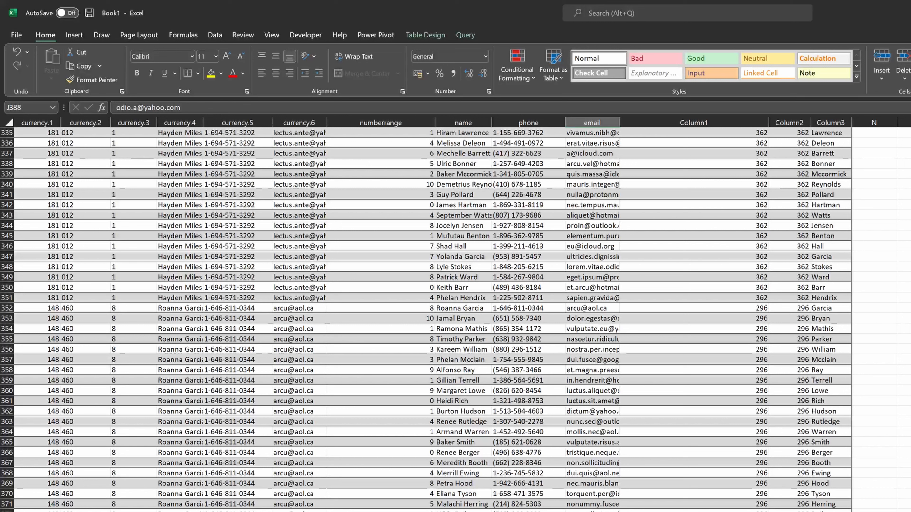
pyautogui.press('Down')
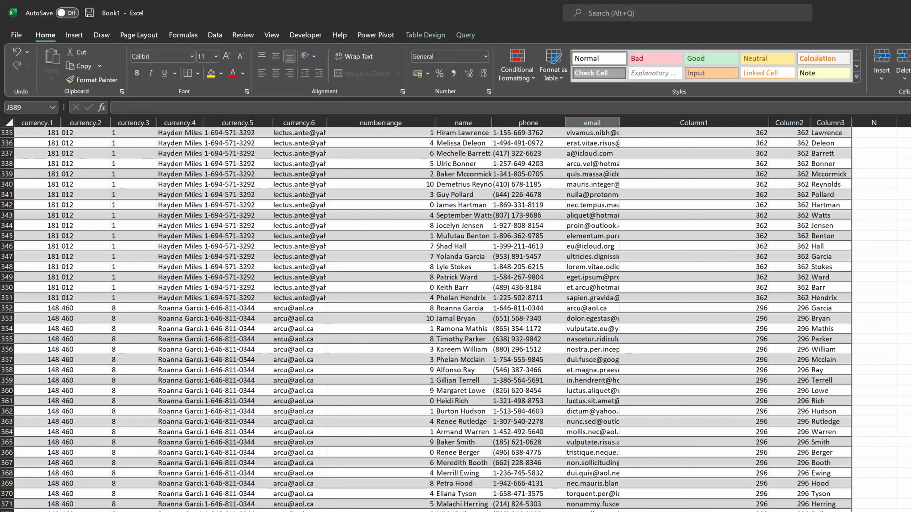
pyautogui.hotkey('alt', '=')
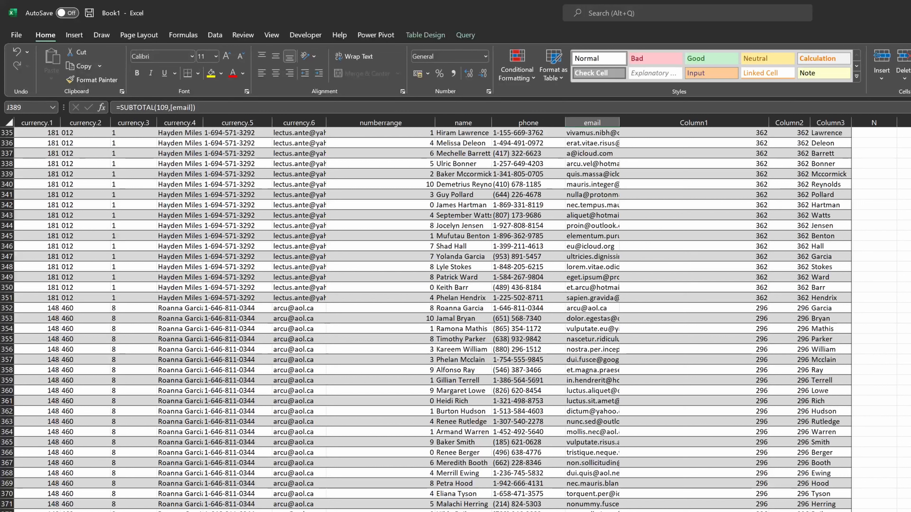
pyautogui.press('F2')
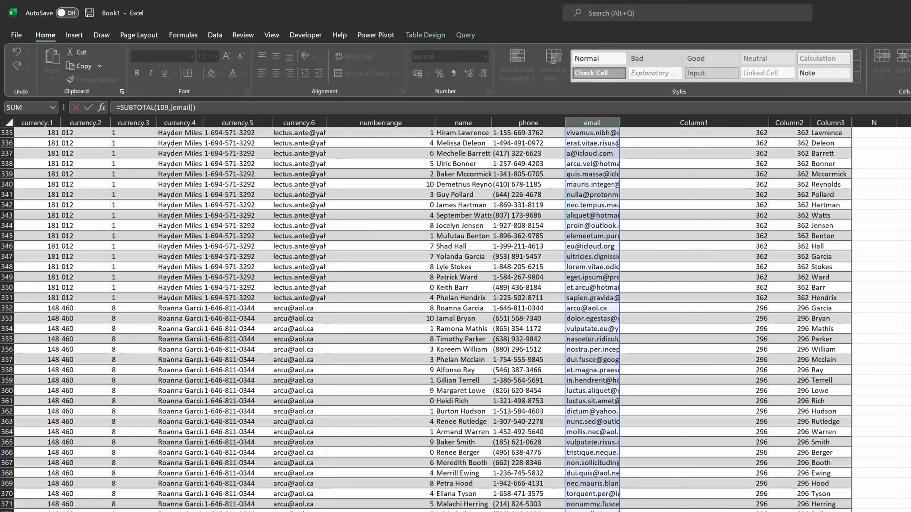
pyautogui.press('BackSpace')
pyautogui.press('BackSpace')
pyautogui.press('BackSpace')
pyautogui.write('3')
pyautogui.press('Return')
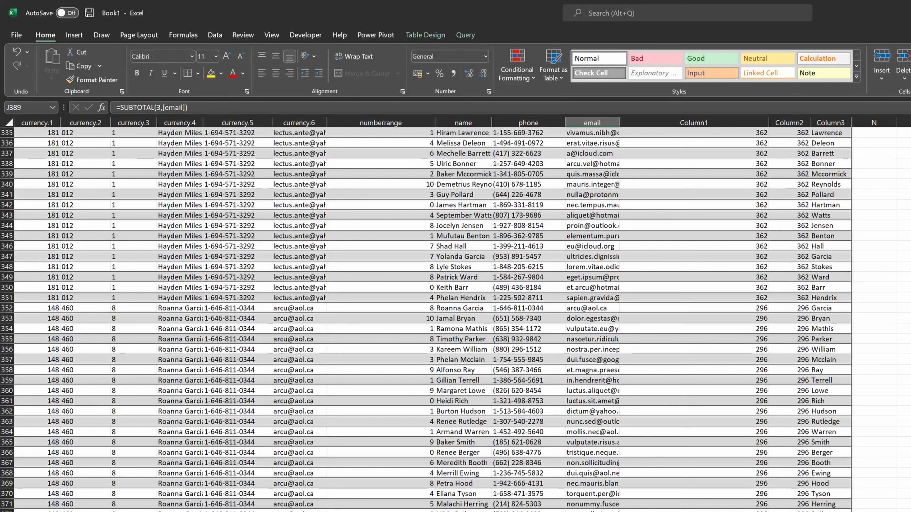
# - Inspect the Column3 total, the PivotTable values and the calculated column formulas in the table
pyautogui.press('Right')
pyautogui.press('Right')
pyautogui.press('Right')
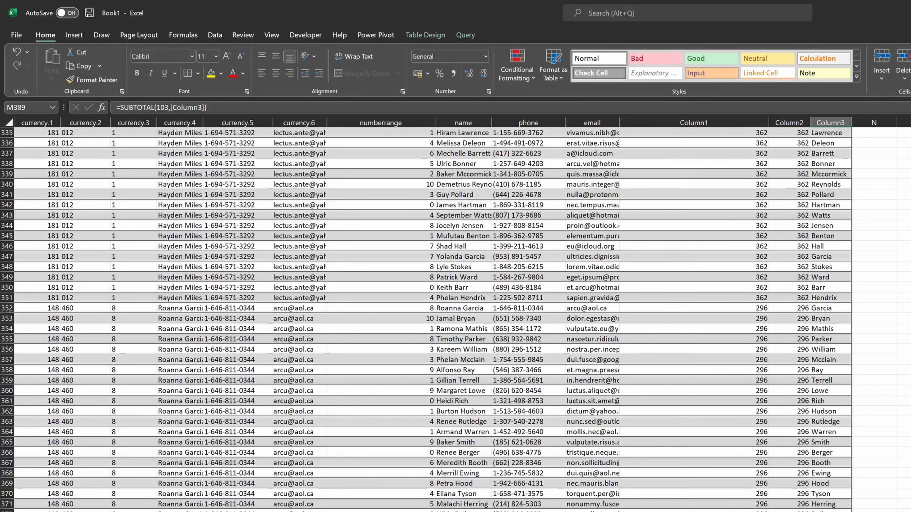
pyautogui.hotkey('ctrl', 'Up')
pyautogui.press('Right')
pyautogui.press('Right')
pyautogui.press('Right')
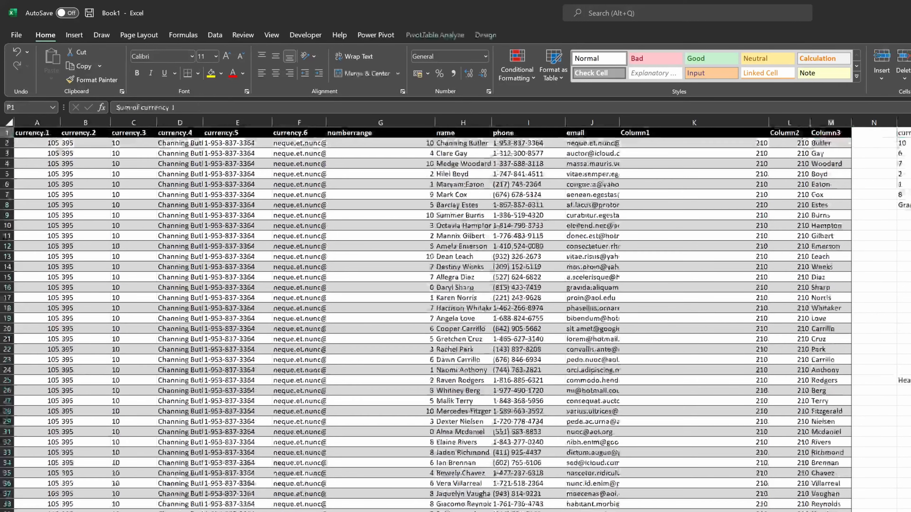
pyautogui.press('Down')
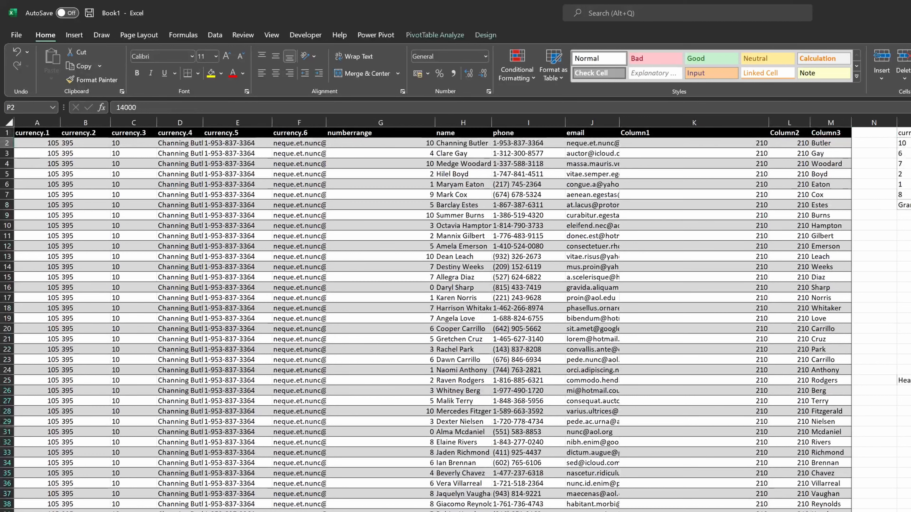
pyautogui.press('Left')
pyautogui.press('Left')
pyautogui.press('Left')
pyautogui.press('Left')
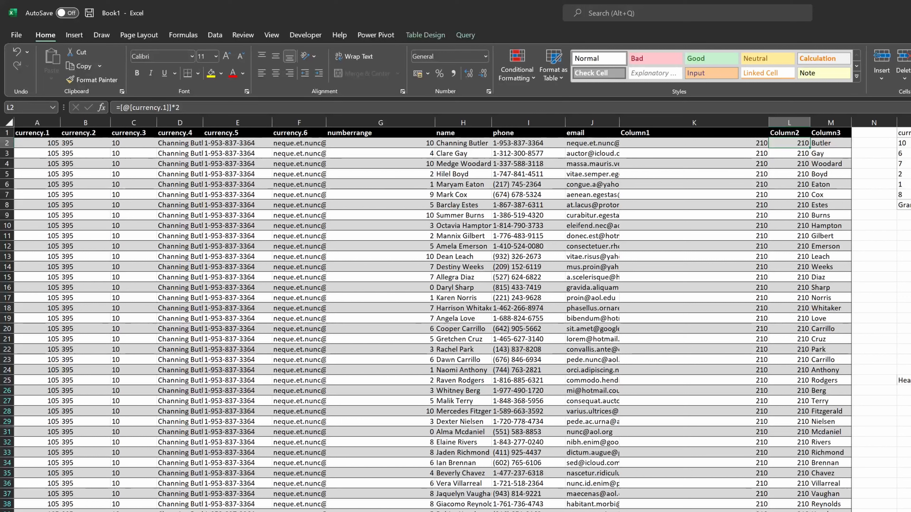
# - Open the table's query in the Power Query Editor
pyautogui.click(694, 143)
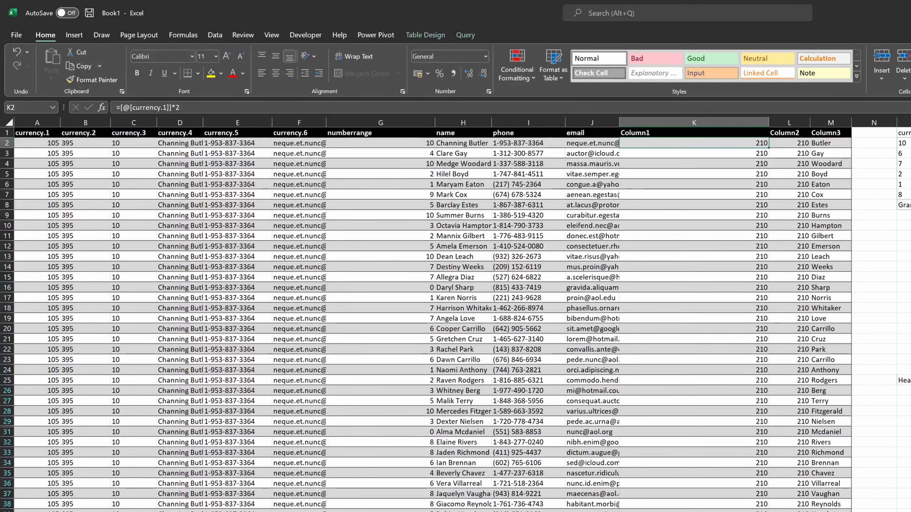
pyautogui.press('alt')
pyautogui.press('a')
pyautogui.press('p')
pyautogui.press('n')
pyautogui.press('l')
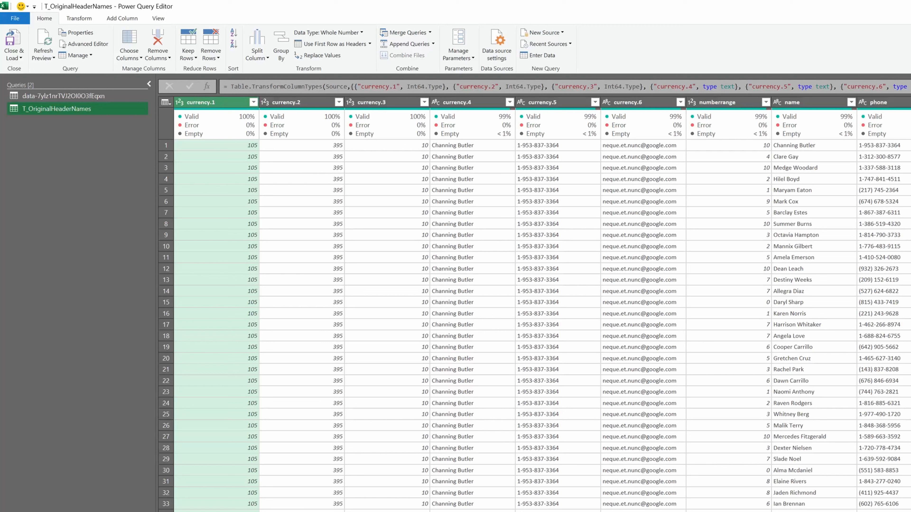
# - Close the Power Query Editor, discarding the changes
pyautogui.hotkey('alt', 'F4')
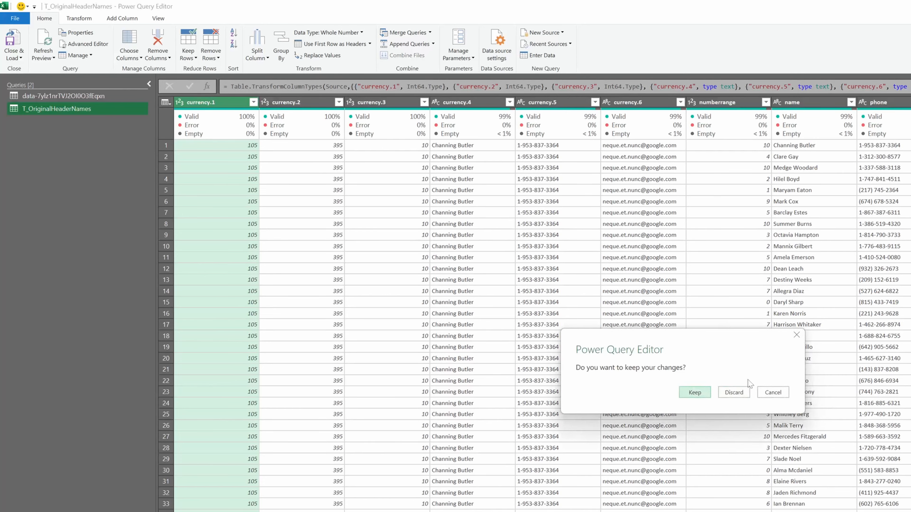
pyautogui.click(722, 394)
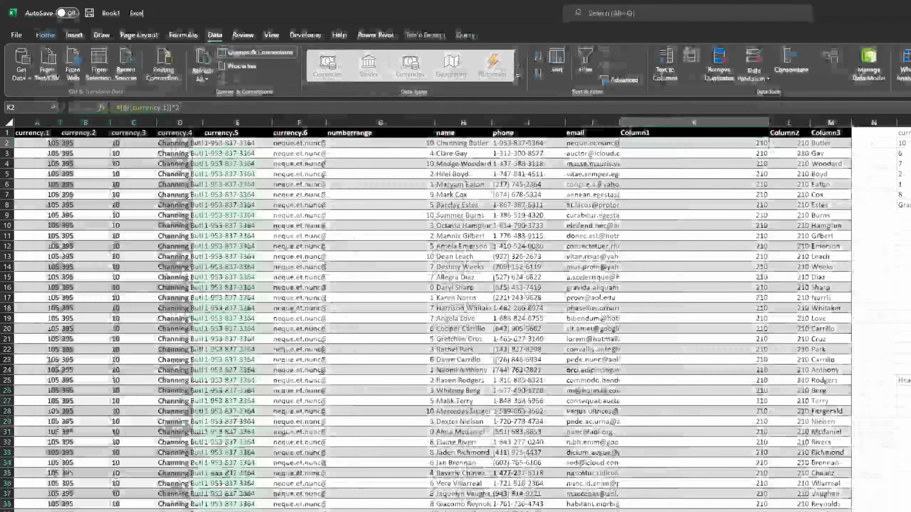
# - Enter =SUM(T_OriginalHeaderNames[currency.2]) in O11 to total the table's currency.2 column
pyautogui.click(528, 360)
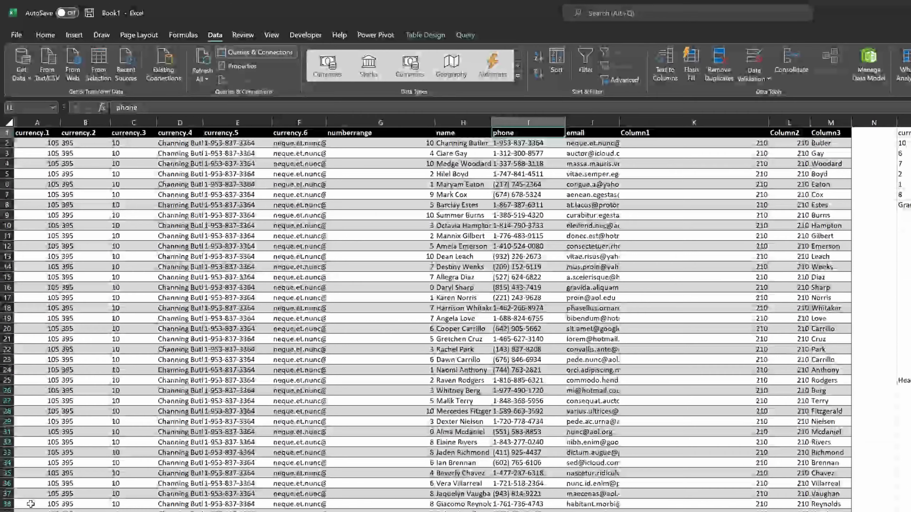
pyautogui.hotkey('ctrl', 'Right')
pyautogui.hotkey('ctrl', 'Right')
pyautogui.press('Down')
pyautogui.press('Down')
pyautogui.press('Down')
pyautogui.press('Down')
pyautogui.press('Down')
pyautogui.press('Down')
pyautogui.press('Down')
pyautogui.press('Down')
pyautogui.press('Down')
pyautogui.press('Down')
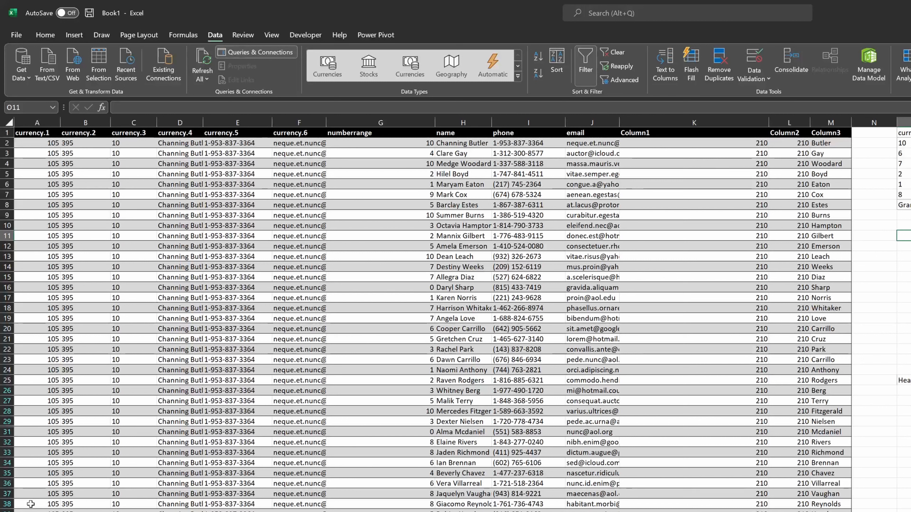
pyautogui.write('=')
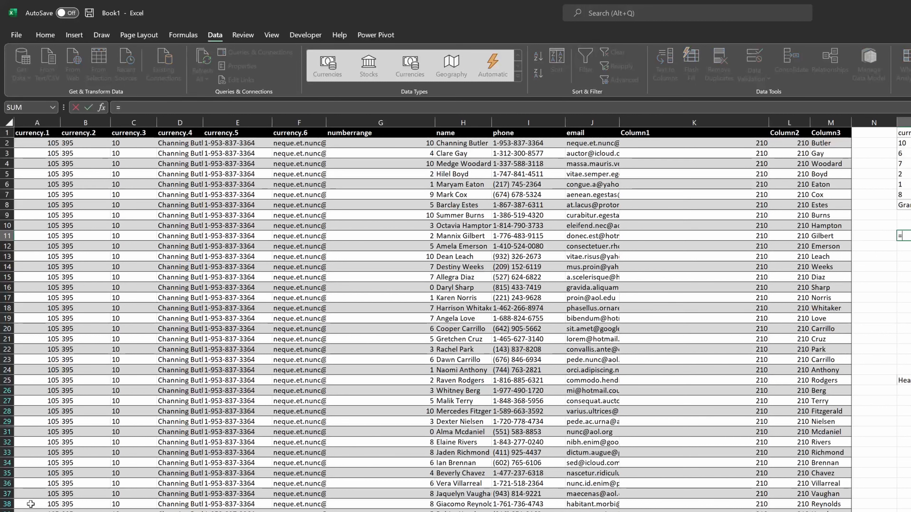
pyautogui.write('sum')
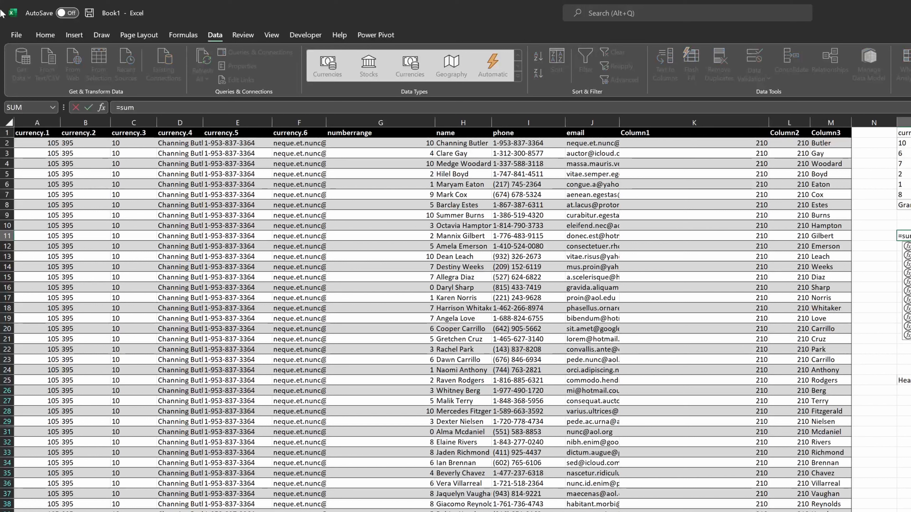
pyautogui.press('Tab')
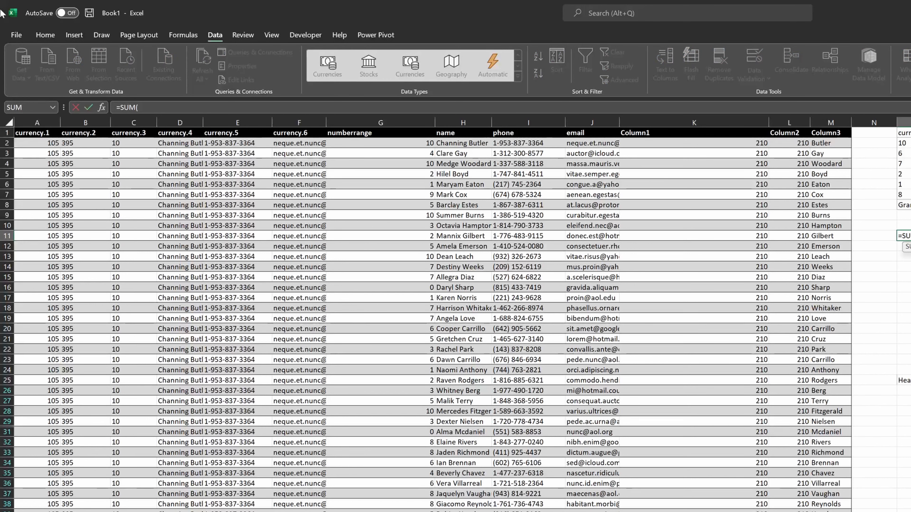
pyautogui.press('Left')
pyautogui.press('Left')
pyautogui.press('Left')
pyautogui.press('Left')
pyautogui.press('Left')
pyautogui.press('Left')
pyautogui.press('Left')
pyautogui.press('Left')
pyautogui.press('Left')
pyautogui.press('Left')
pyautogui.press('Left')
pyautogui.press('Left')
pyautogui.press('Left')
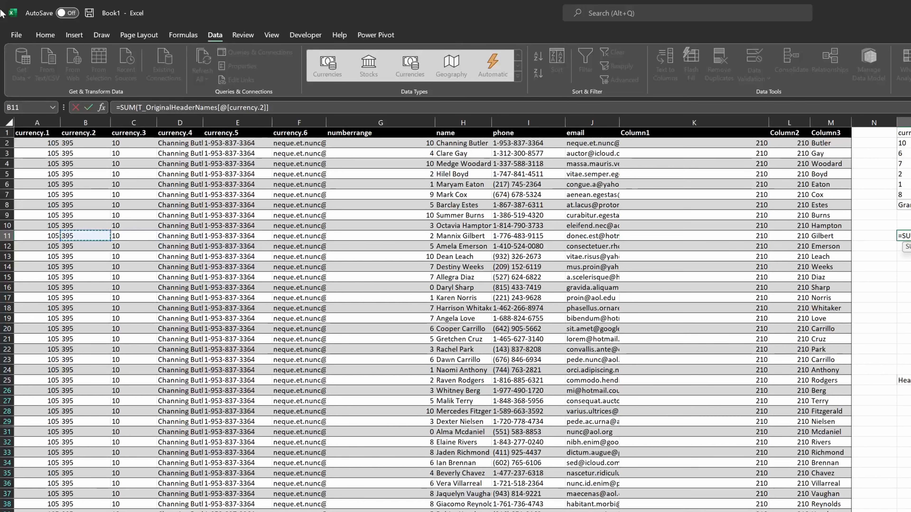
pyautogui.hotkey('ctrl', 'space')
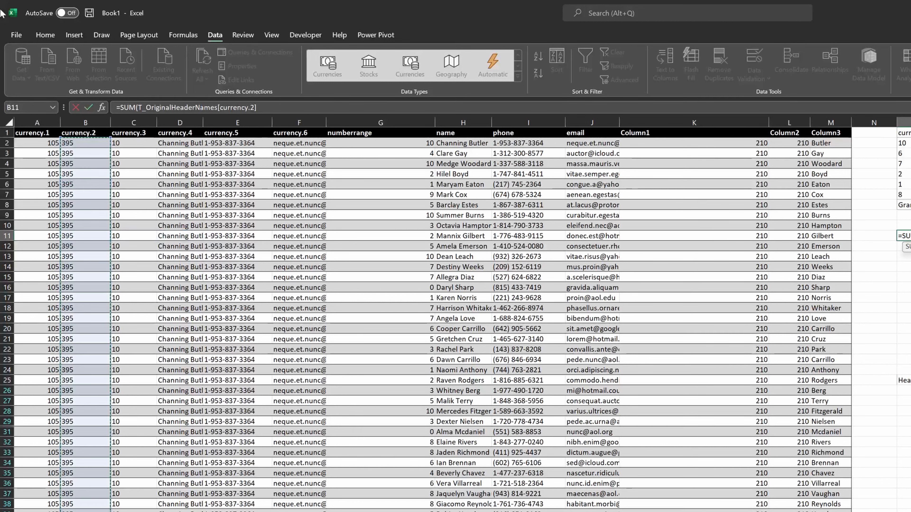
pyautogui.press('Return')
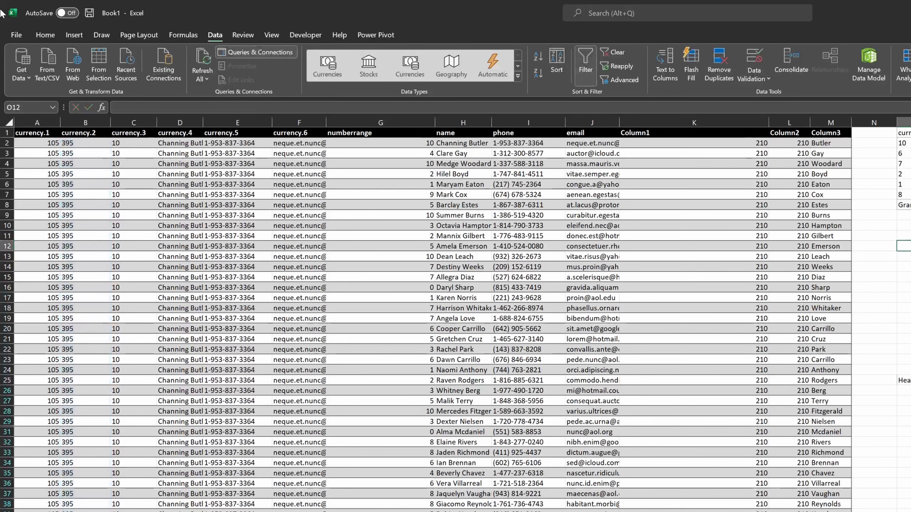
# - Copy an empty cell and paste it onto the currency.2 column with Paste Special Add to convert its values to numbers
pyautogui.press('Up')
pyautogui.press('Left')
pyautogui.press('Left')
pyautogui.press('Left')
pyautogui.press('Left')
pyautogui.press('Left')
pyautogui.press('Left')
pyautogui.press('Left')
pyautogui.press('Left')
pyautogui.press('Left')
pyautogui.press('Left')
pyautogui.press('Left')
pyautogui.press('Left')
pyautogui.press('Left')
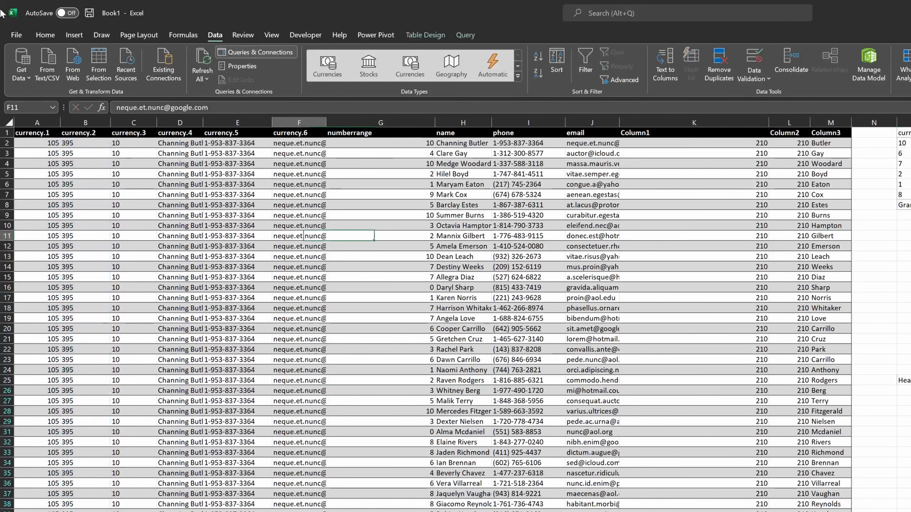
pyautogui.press('Right')
pyautogui.press('Right')
pyautogui.press('Right')
pyautogui.press('Right')
pyautogui.press('Right')
pyautogui.press('Right')
pyautogui.press('Right')
pyautogui.press('Right')
pyautogui.press('Right')
pyautogui.press('Right')
pyautogui.press('Right')
pyautogui.press('Right')
pyautogui.press('Right')
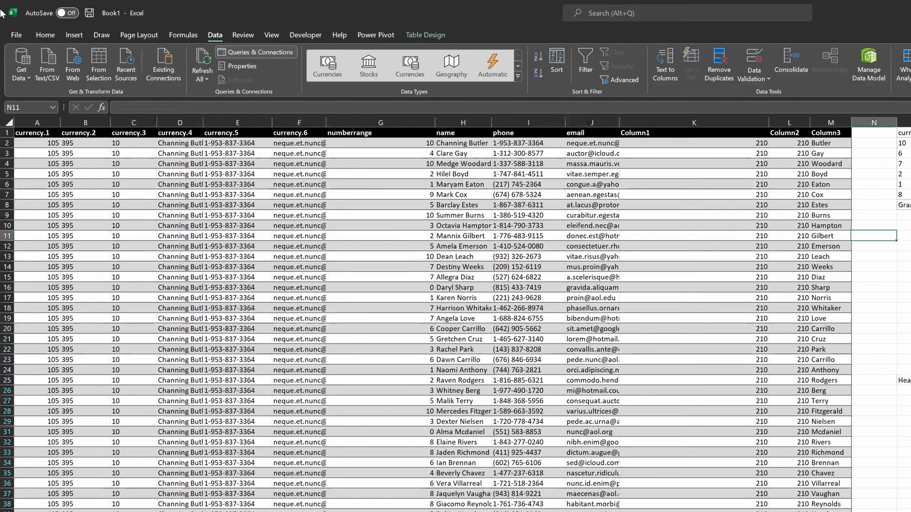
pyautogui.press('Down')
pyautogui.press('Down')
pyautogui.press('Down')
pyautogui.press('Down')
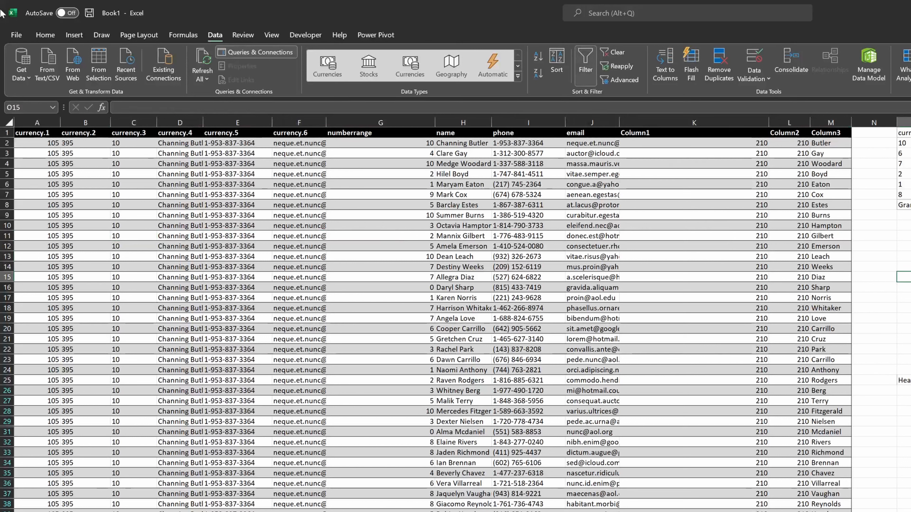
pyautogui.press('Left')
pyautogui.press('Left')
pyautogui.press('Left')
pyautogui.press('Left')
pyautogui.press('Left')
pyautogui.press('Left')
pyautogui.press('Left')
pyautogui.press('Left')
pyautogui.press('Left')
pyautogui.press('Left')
pyautogui.press('Left')
pyautogui.press('Left')
pyautogui.press('Left')
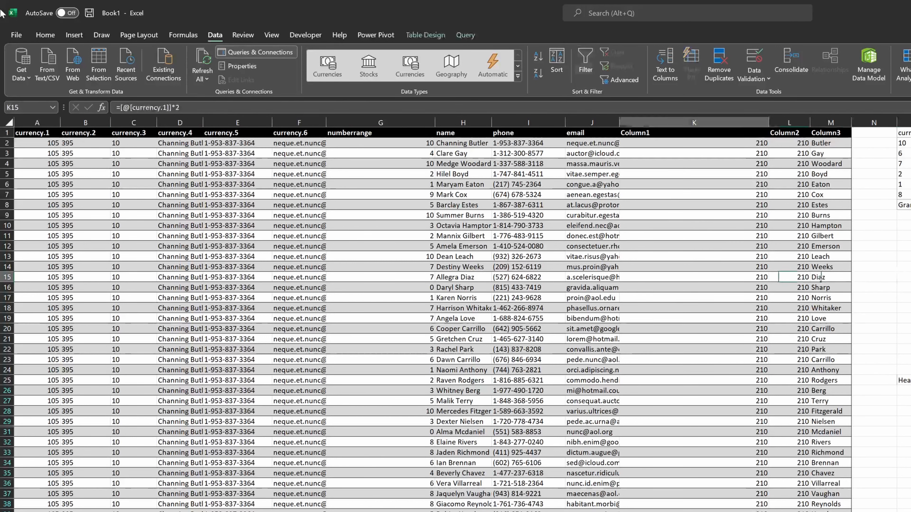
pyautogui.hotkey('ctrl', 'space')
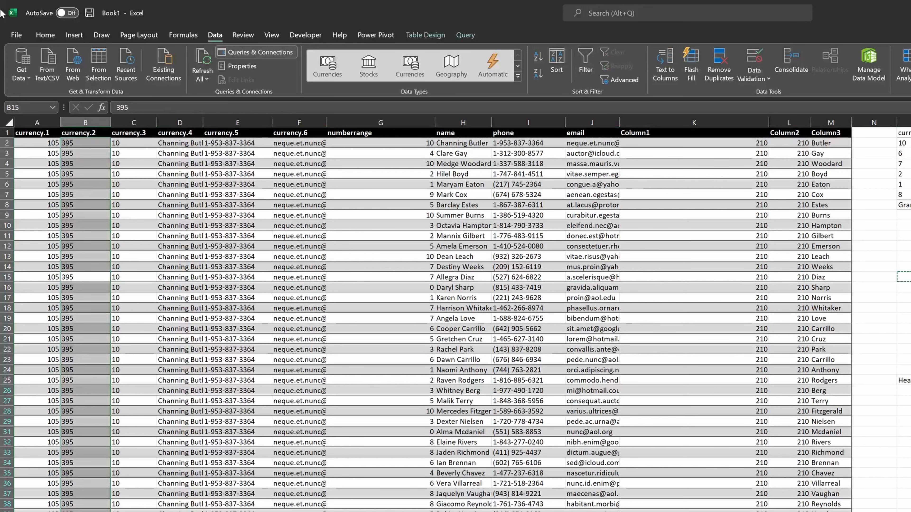
pyautogui.hotkey('shift', 'F10')
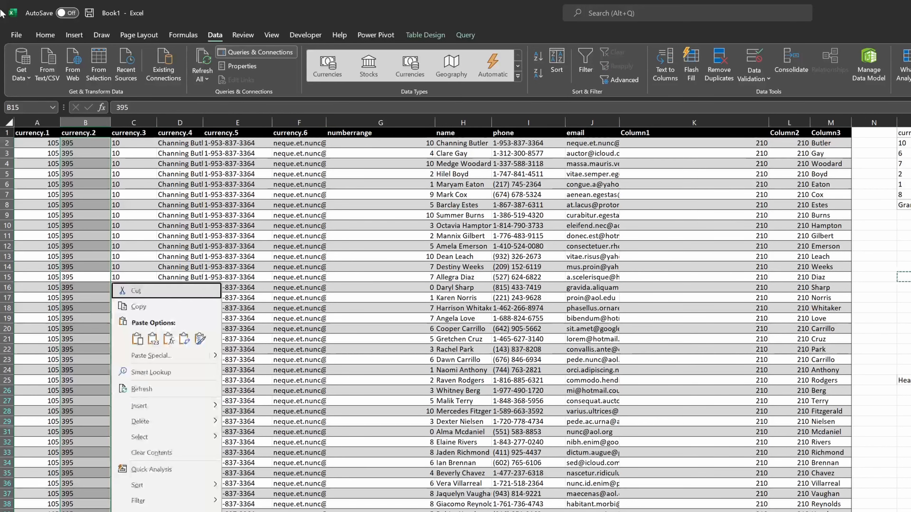
pyautogui.press('Down')
pyautogui.press('Down')
pyautogui.press('Down')
pyautogui.press('Return')
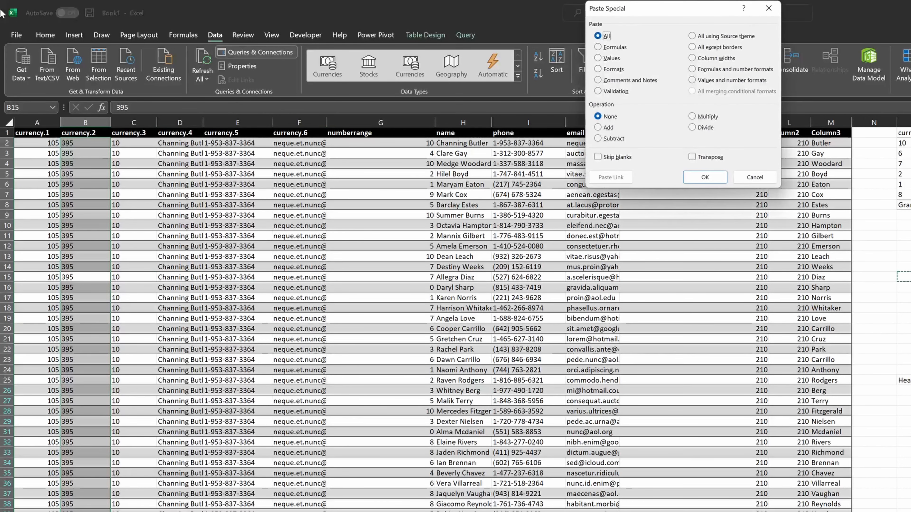
pyautogui.hotkey('alt', 'u')
pyautogui.press('a')
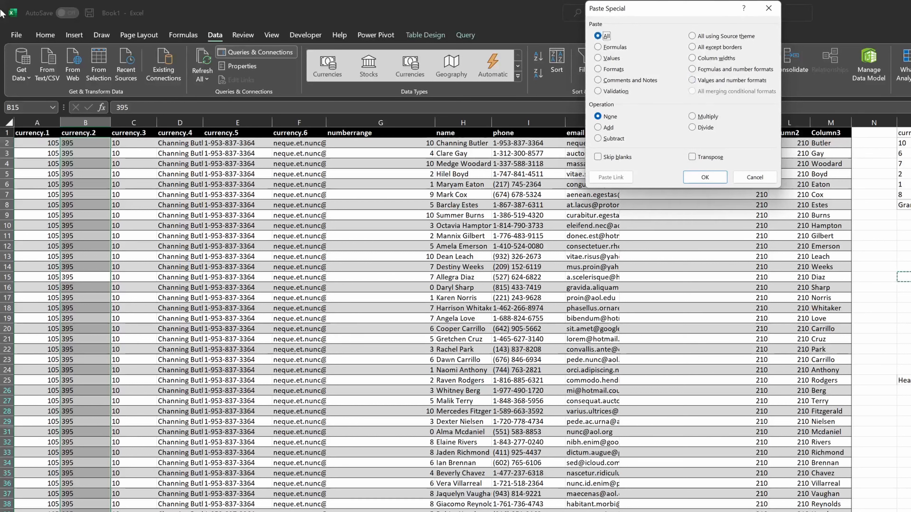
pyautogui.press('Tab')
pyautogui.press('Tab')
pyautogui.press('Tab')
pyautogui.press('Tab')
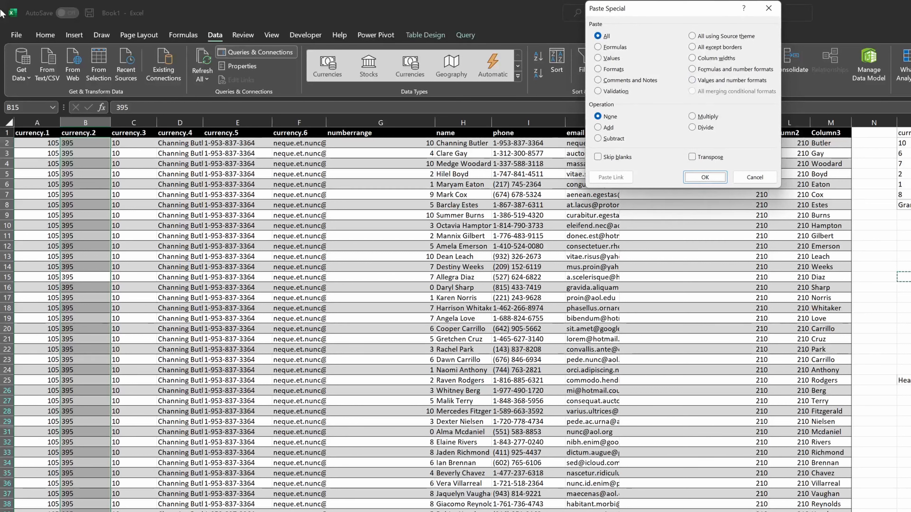
pyautogui.hotkey('shift', 'Tab')
pyautogui.hotkey('shift', 'Tab')
pyautogui.hotkey('shift', 'Tab')
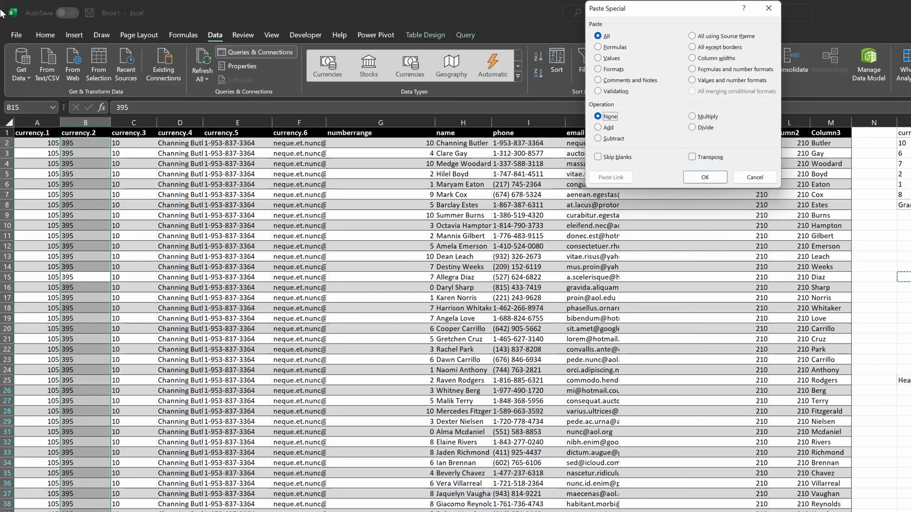
pyautogui.press('Down')
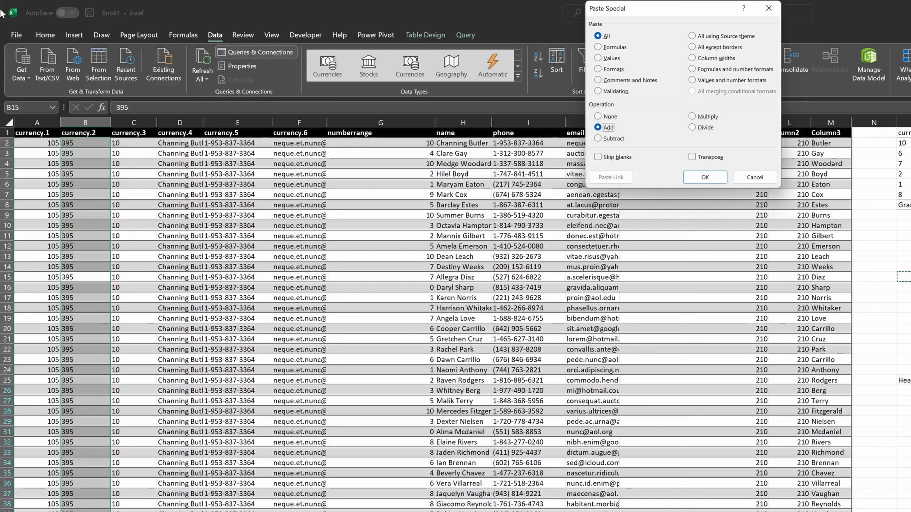
pyautogui.press('Return')
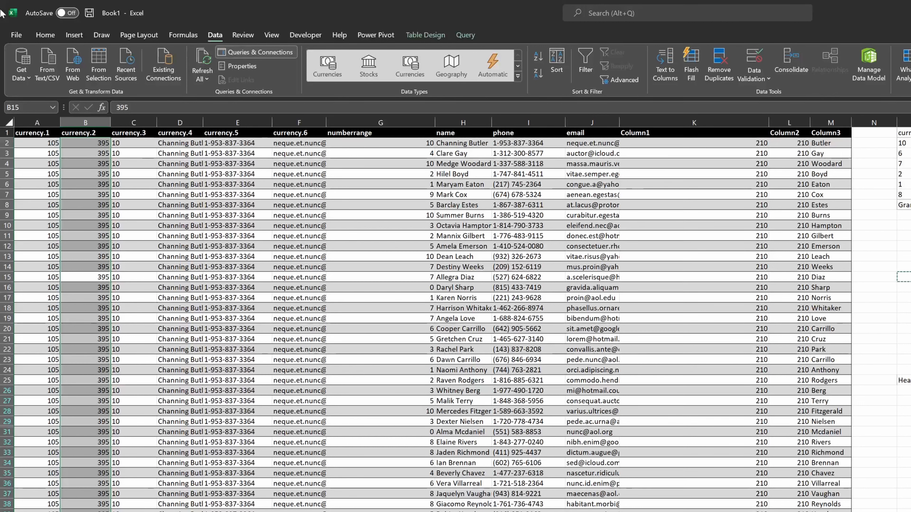
# - Examine the SUM formulas in O11 and O48 and the ranges they reference
pyautogui.press('Right')
pyautogui.press('Right')
pyautogui.press('Right')
pyautogui.press('Right')
pyautogui.press('Right')
pyautogui.press('Right')
pyautogui.press('Right')
pyautogui.press('Right')
pyautogui.press('Right')
pyautogui.press('Right')
pyautogui.press('Right')
pyautogui.press('Up')
pyautogui.press('Up')
pyautogui.press('Up')
pyautogui.press('Up')
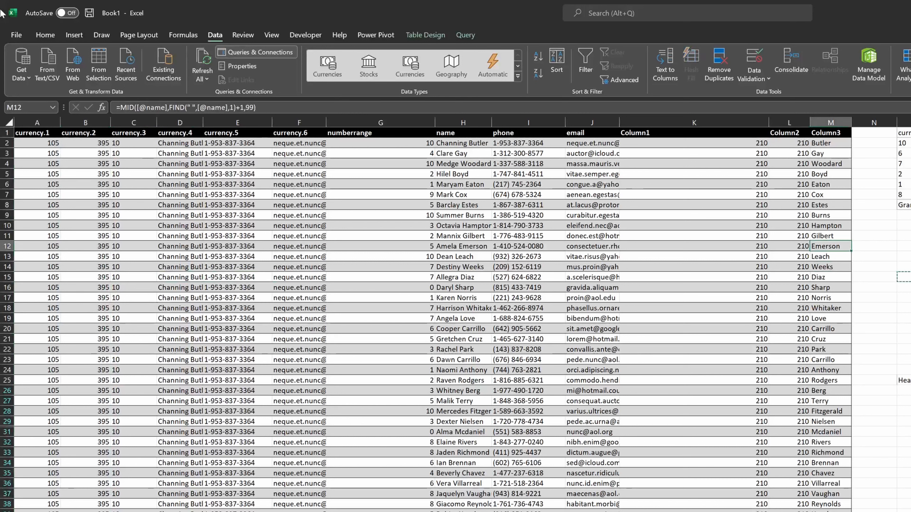
pyautogui.press('Right')
pyautogui.press('Right')
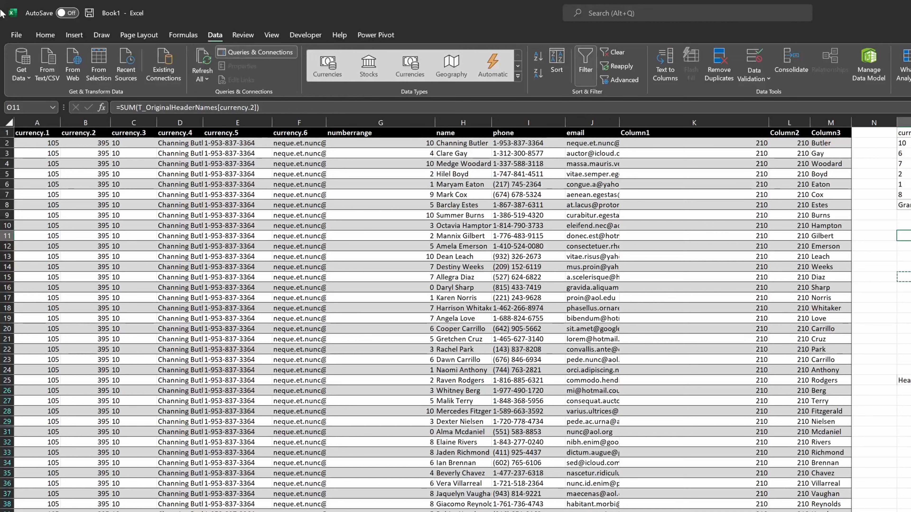
pyautogui.press('F2')
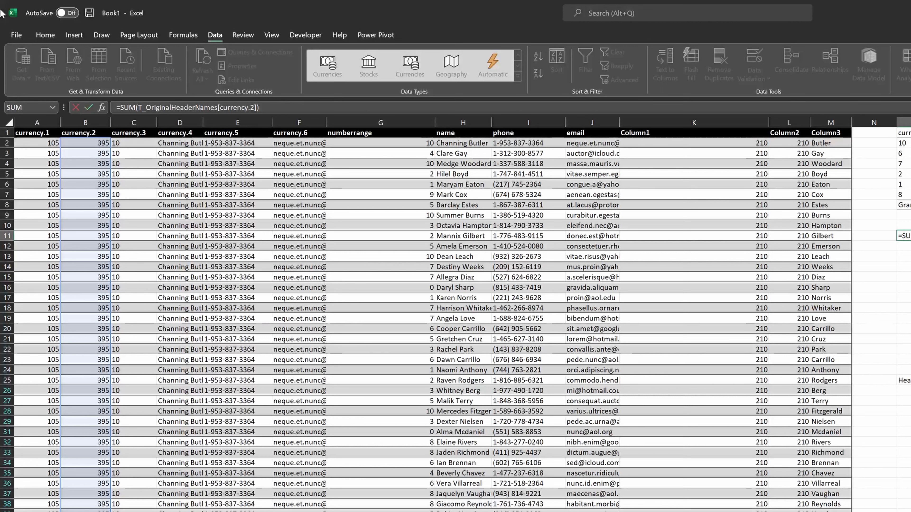
pyautogui.press('Escape')
pyautogui.hotkey('ctrl', 'Down')
pyautogui.hotkey('ctrl', 'Down')
pyautogui.hotkey('ctrl', 'Down')
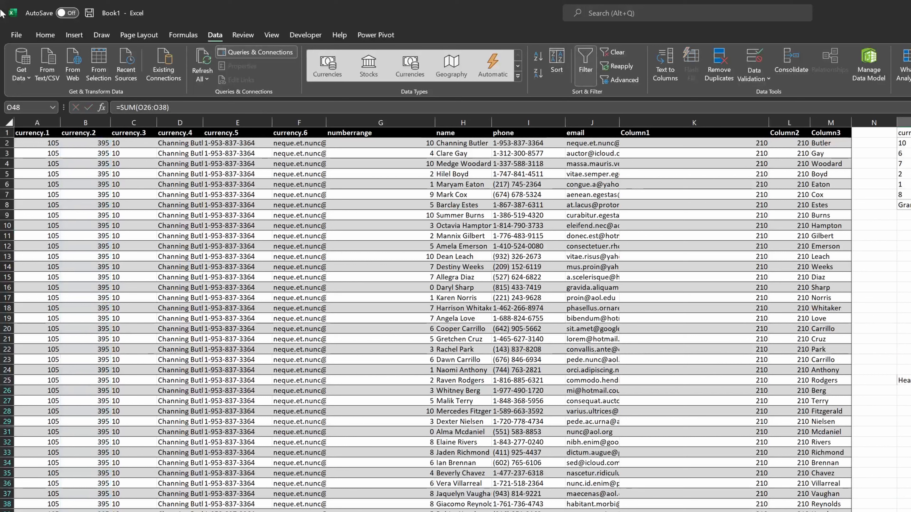
pyautogui.press('F2')
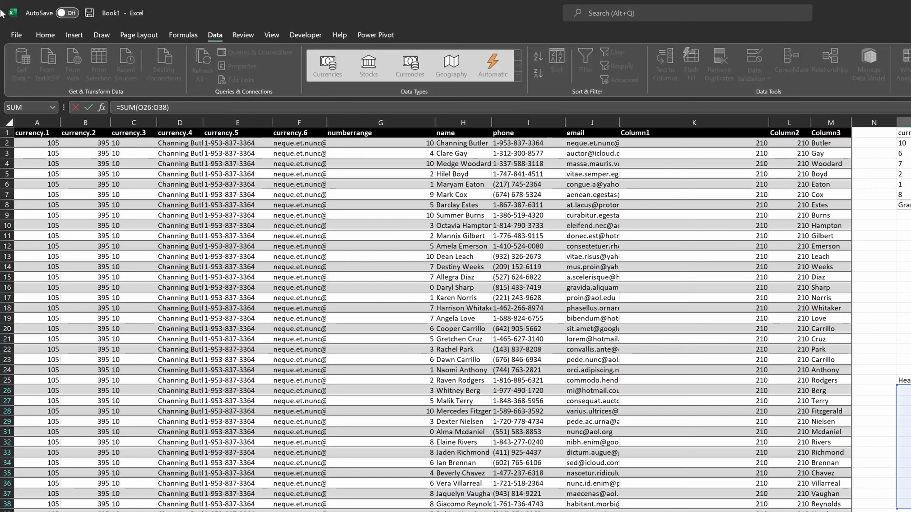
pyautogui.hotkey('ctrl', 'Return')
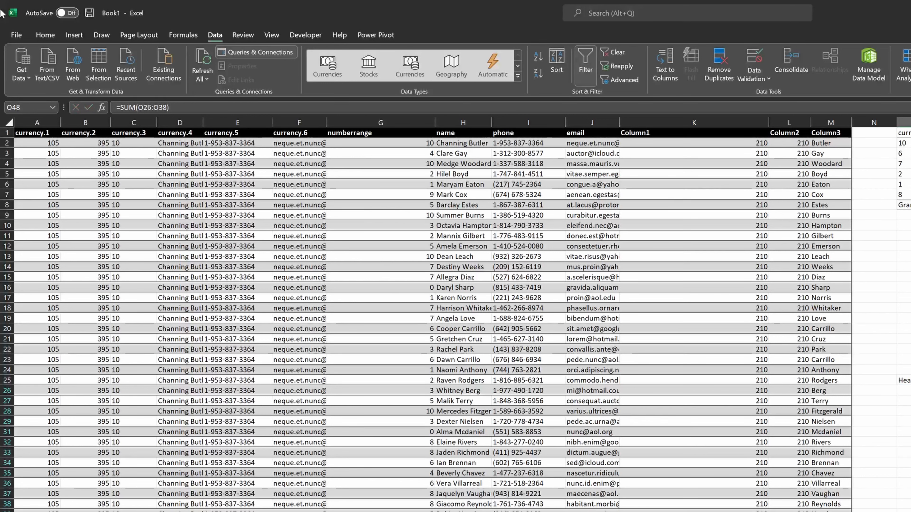
pyautogui.hotkey('ctrl', 'Up')
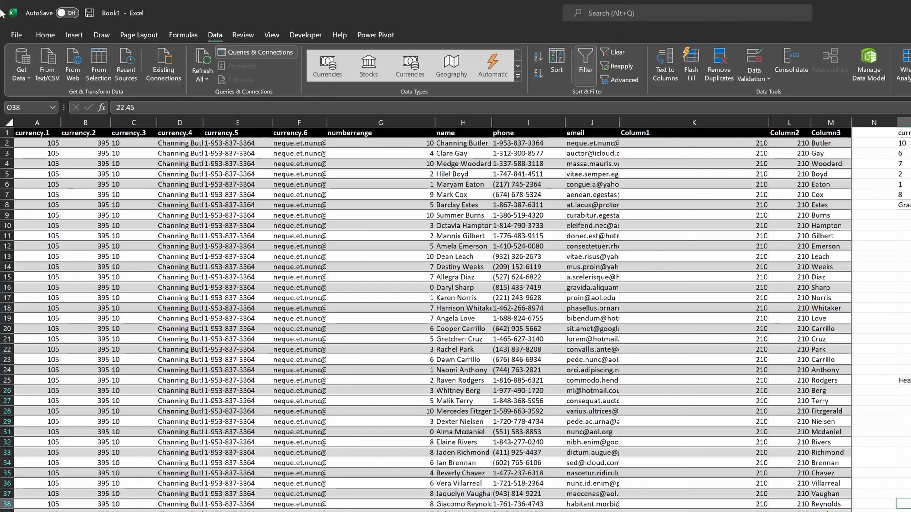
pyautogui.hotkey('ctrl', 'Up')
pyautogui.hotkey('ctrl', 'Up')
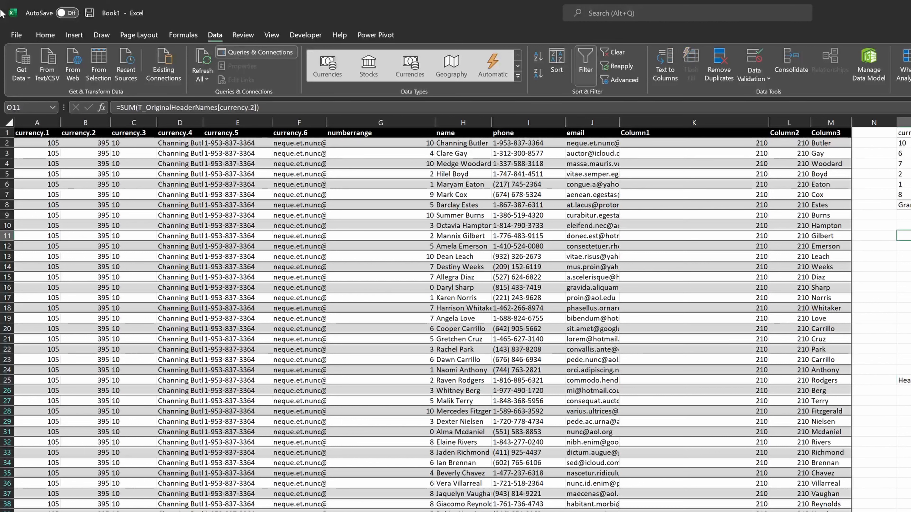
pyautogui.press('F2')
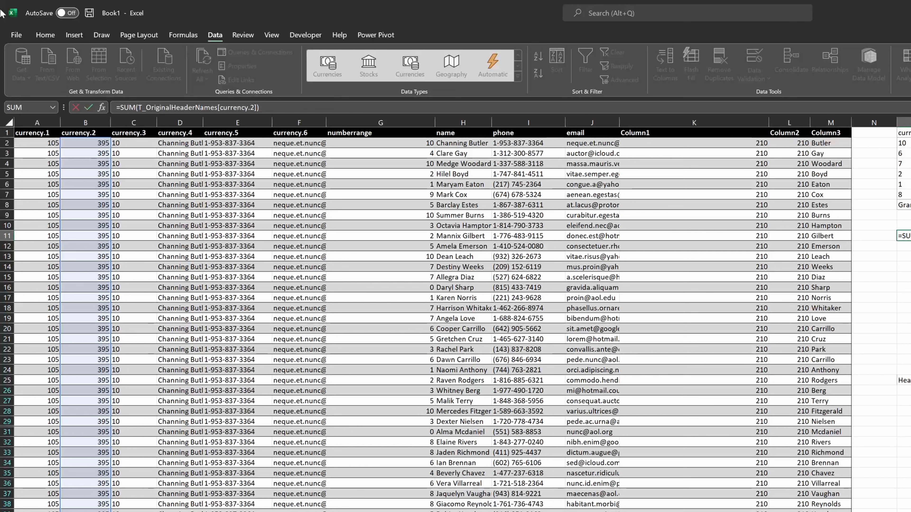
pyautogui.press('Left')
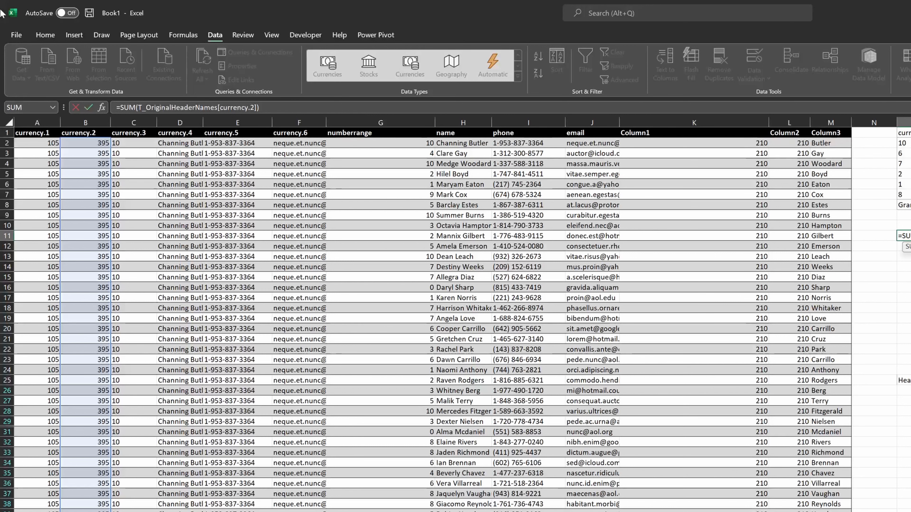
pyautogui.press('Escape')
pyautogui.press('Left')
pyautogui.press('Left')
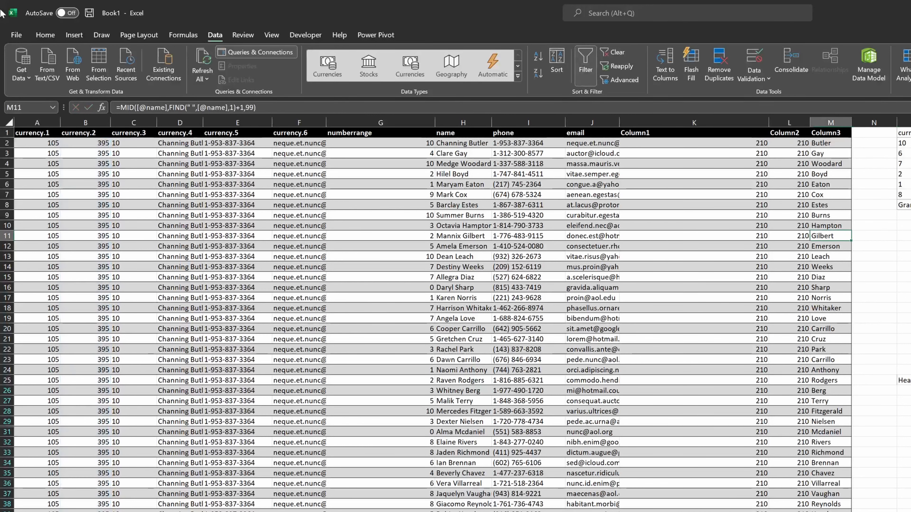
pyautogui.press('Left')
# - Rename the table as T_Sap_Input
pyautogui.press('alt')
pyautogui.write('jt')
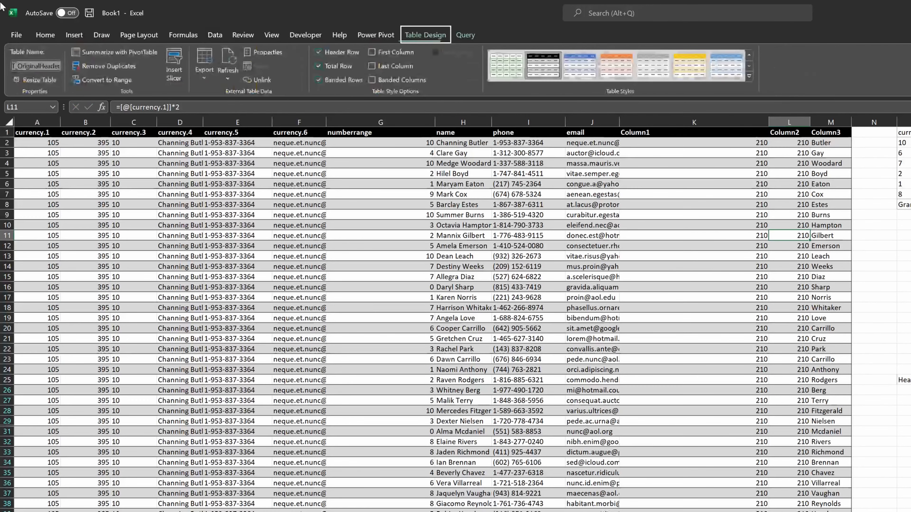
pyautogui.write('T_Sap_')
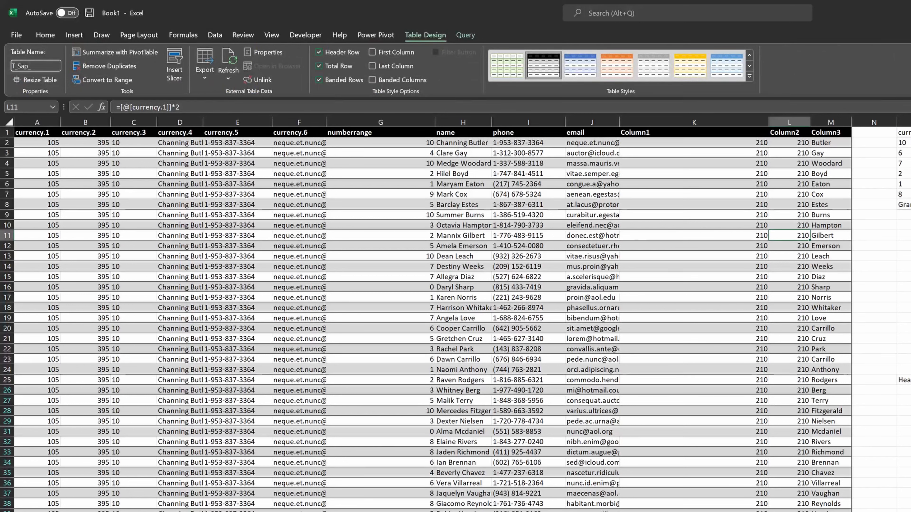
pyautogui.write('Input')
pyautogui.press('Return')
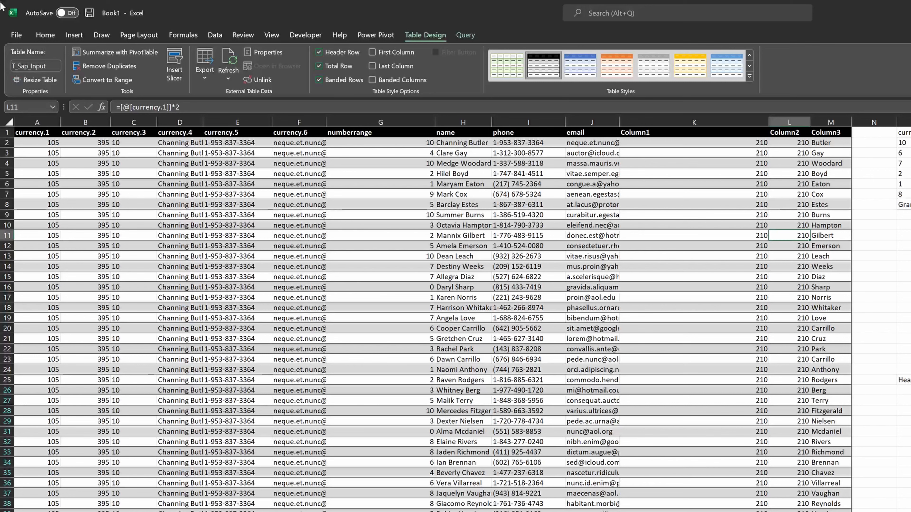
# - Inspect the SUM formula in O11 to see how it references the renamed table
pyautogui.press('Right')
pyautogui.press('Right')
pyautogui.press('Right')
pyautogui.press('F2')
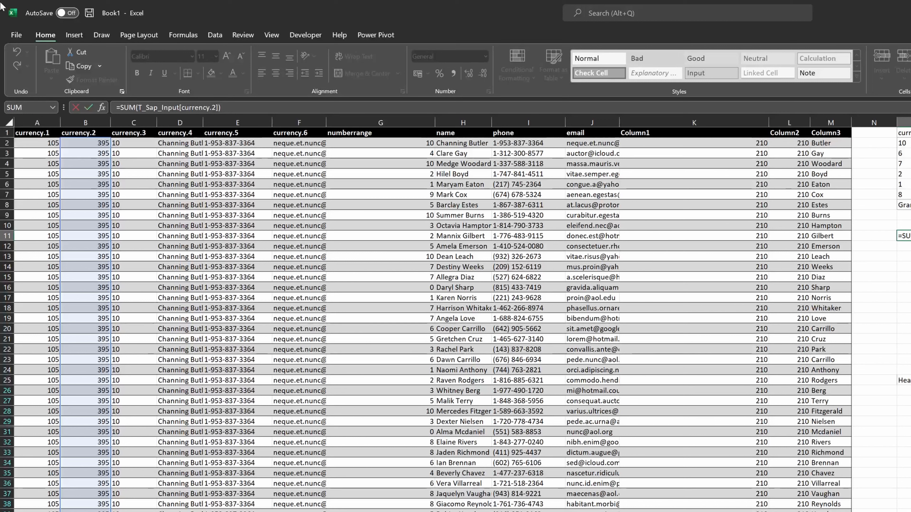
pyautogui.press('Left')
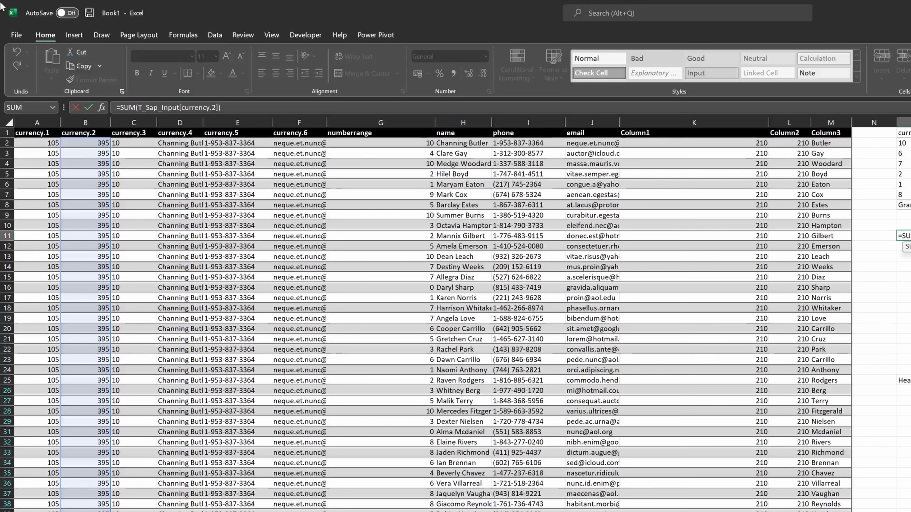
pyautogui.hotkey('ctrl', 'Return')
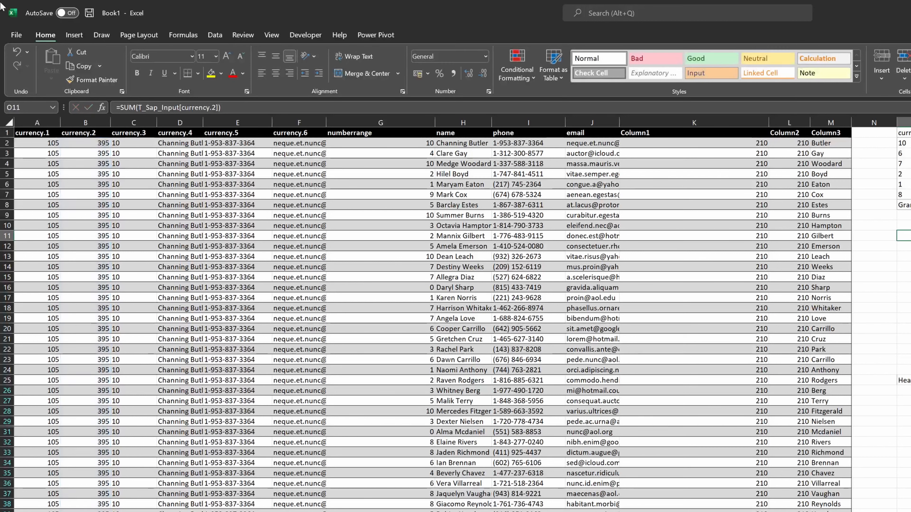
# - Rename the currency.2 column header as USD
pyautogui.press('Left')
pyautogui.press('Left')
pyautogui.press('Left')
pyautogui.hotkey('ctrl', 'Left')
pyautogui.press('Right')
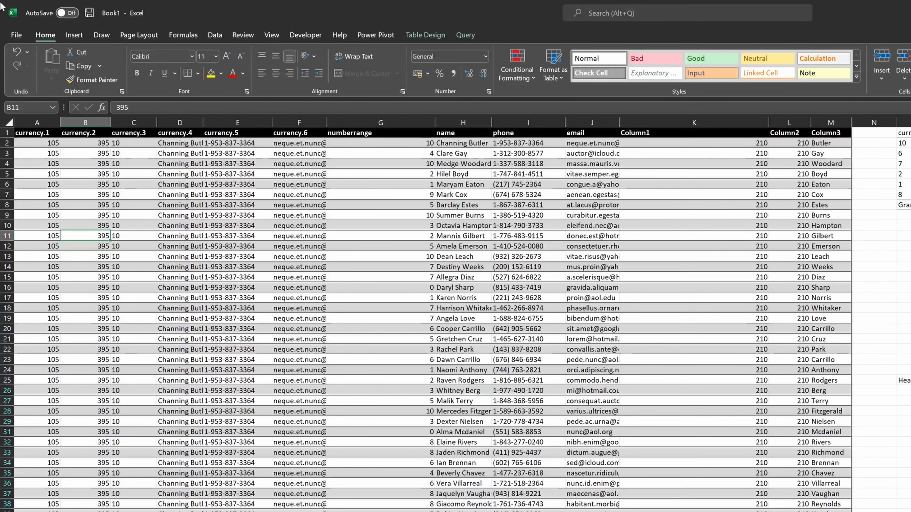
pyautogui.hotkey('ctrl', 'Up')
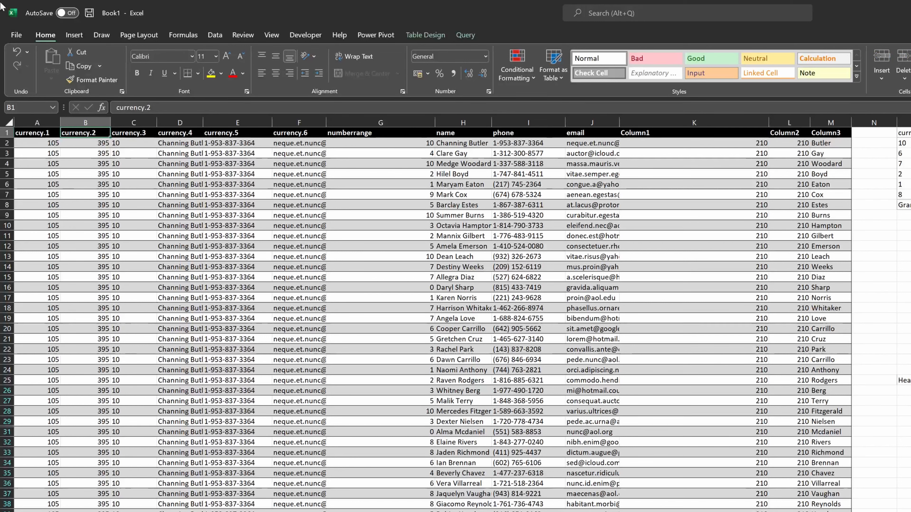
pyautogui.press('F2')
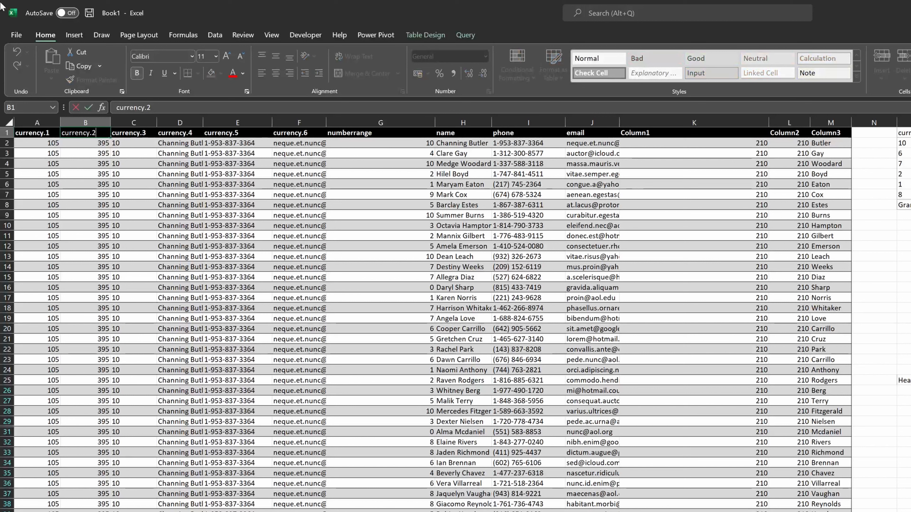
pyautogui.press('BackSpace')
pyautogui.press('BackSpace')
pyautogui.press('BackSpace')
pyautogui.press('BackSpace')
pyautogui.press('BackSpace')
pyautogui.press('BackSpace')
pyautogui.press('BackSpace')
pyautogui.press('BackSpace')
pyautogui.press('BackSpace')
pyautogui.press('BackSpace')
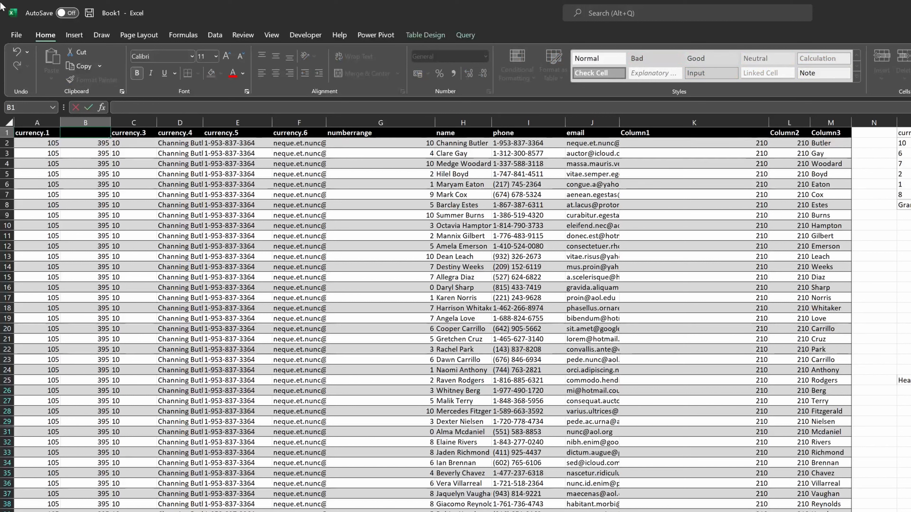
pyautogui.write('USD')
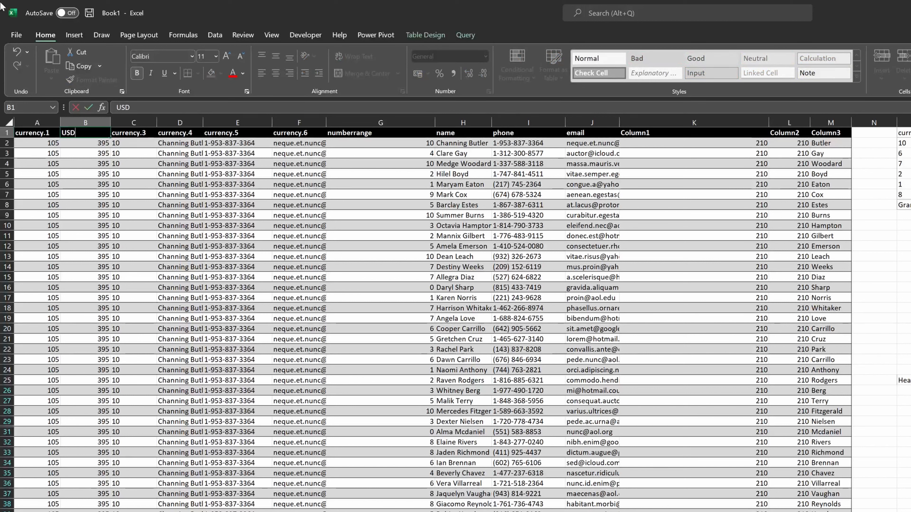
pyautogui.press('Return')
# - Inspect the SUM formula in O11 again to see how it references the renamed column
pyautogui.press('Down')
pyautogui.press('Down')
pyautogui.press('Down')
pyautogui.press('Down')
pyautogui.press('Down')
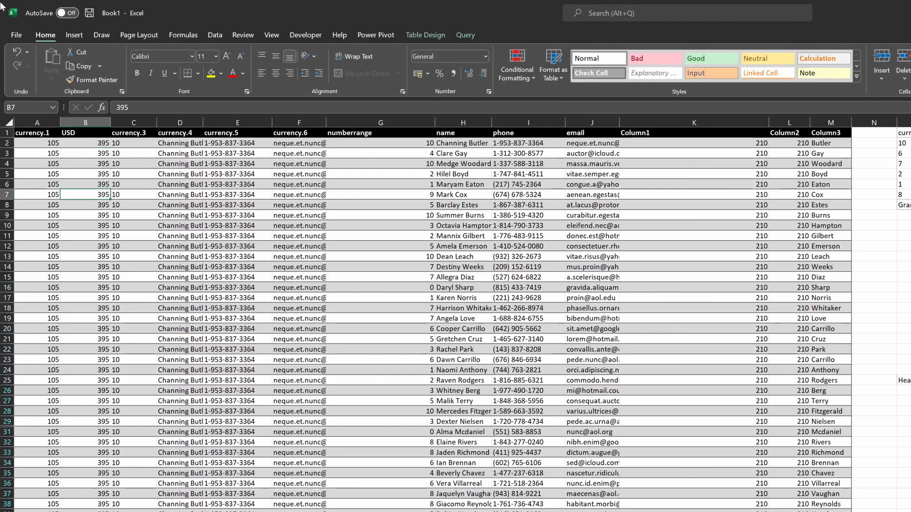
pyautogui.hotkey('ctrl', 'Right')
pyautogui.hotkey('ctrl', 'Right')
pyautogui.press('Down')
pyautogui.press('Down')
pyautogui.press('Down')
pyautogui.press('Down')
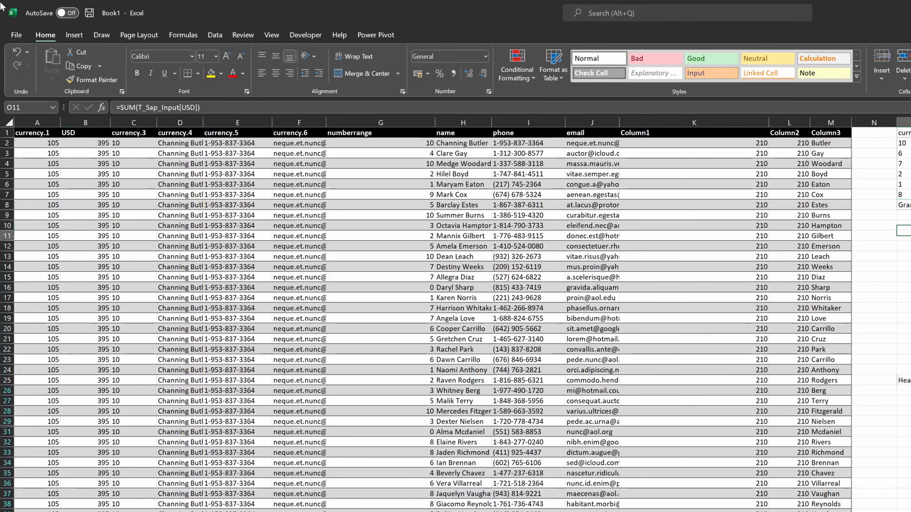
pyautogui.press('F2')
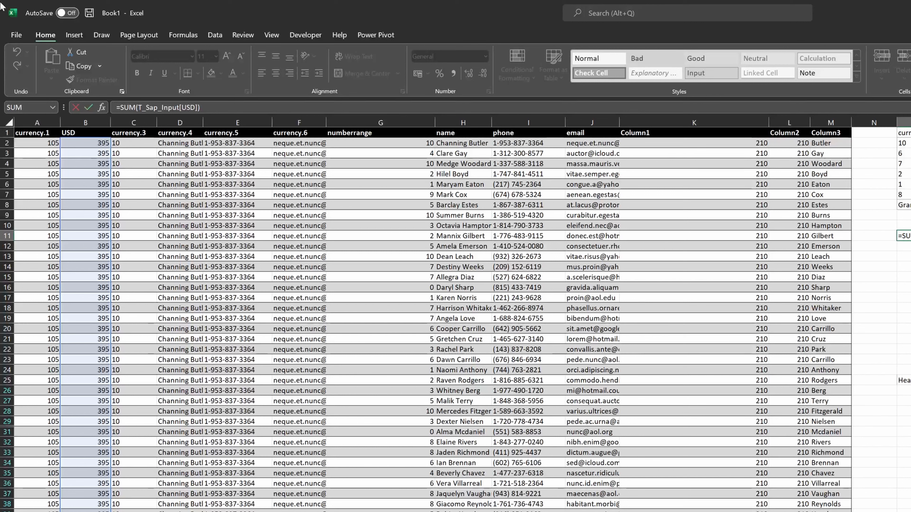
pyautogui.hotkey('alt', 'Tab')
pyautogui.hotkey('alt', 'Tab')
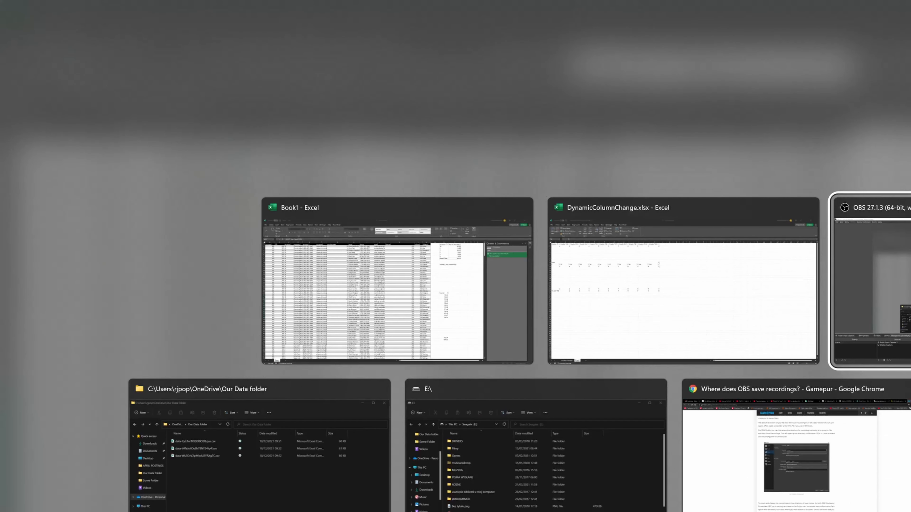